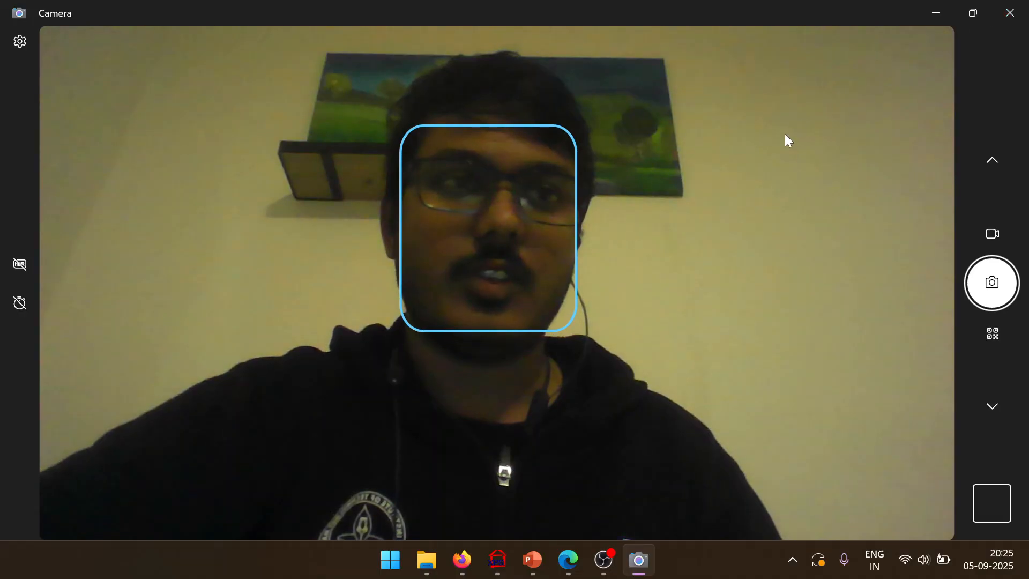
Close the camera view and display the Survey.txt spectrum in CasaXPS
click(1010, 8)
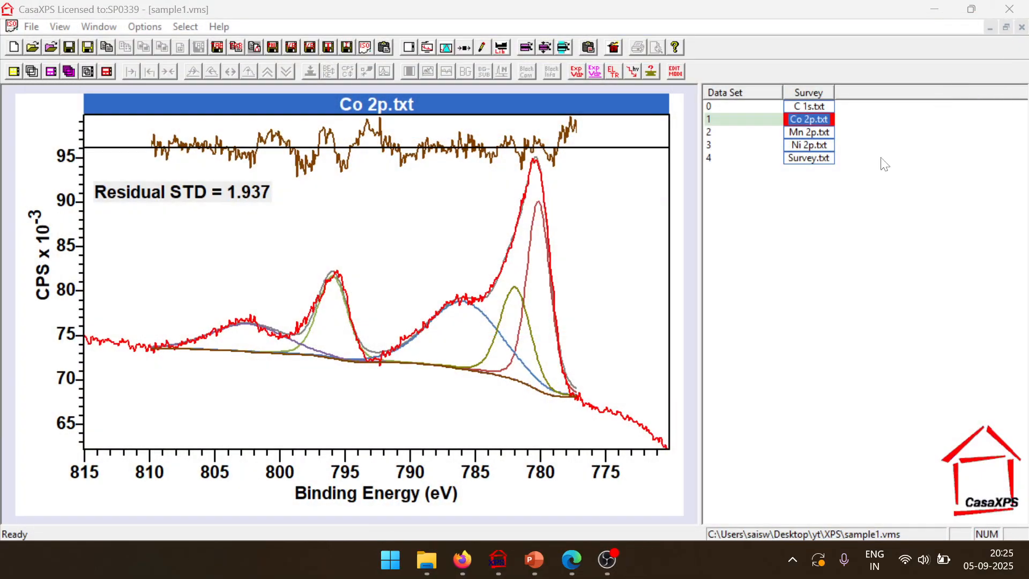
click(811, 159)
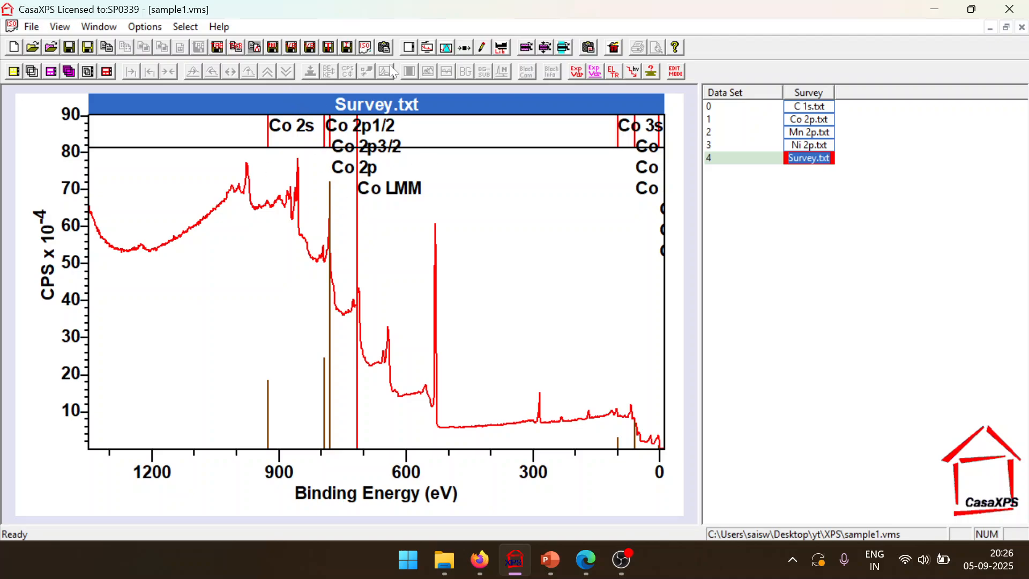
click(452, 48)
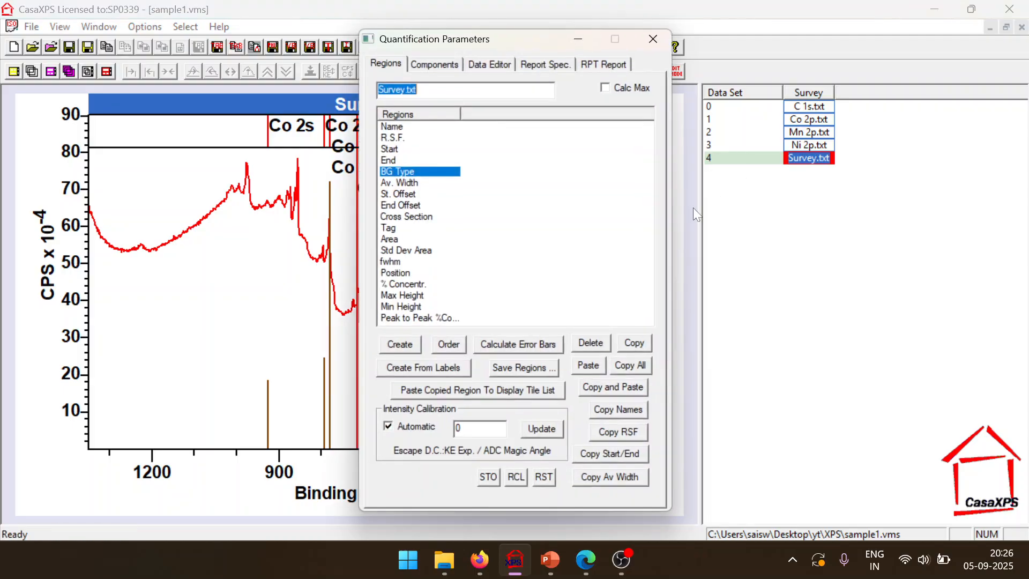
click(653, 38)
Clear all element markers from the survey spectrum using the Element Library's periodic table
click(501, 48)
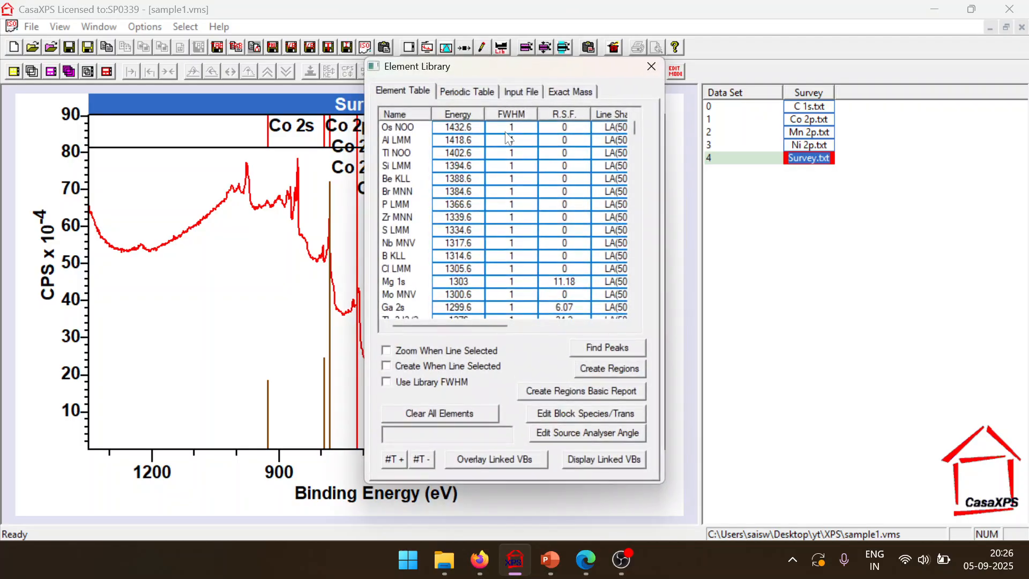
click(474, 92)
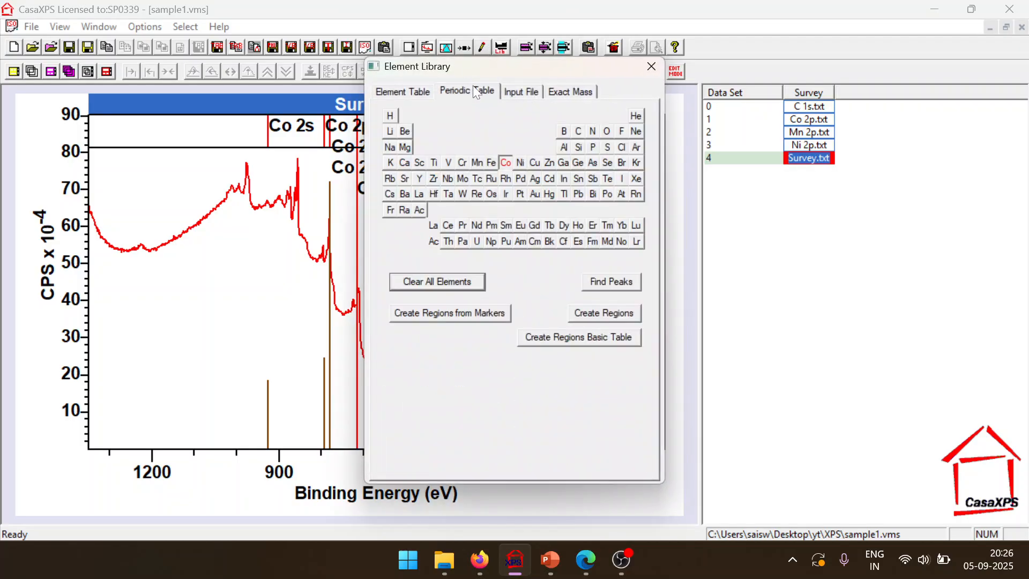
click(650, 67)
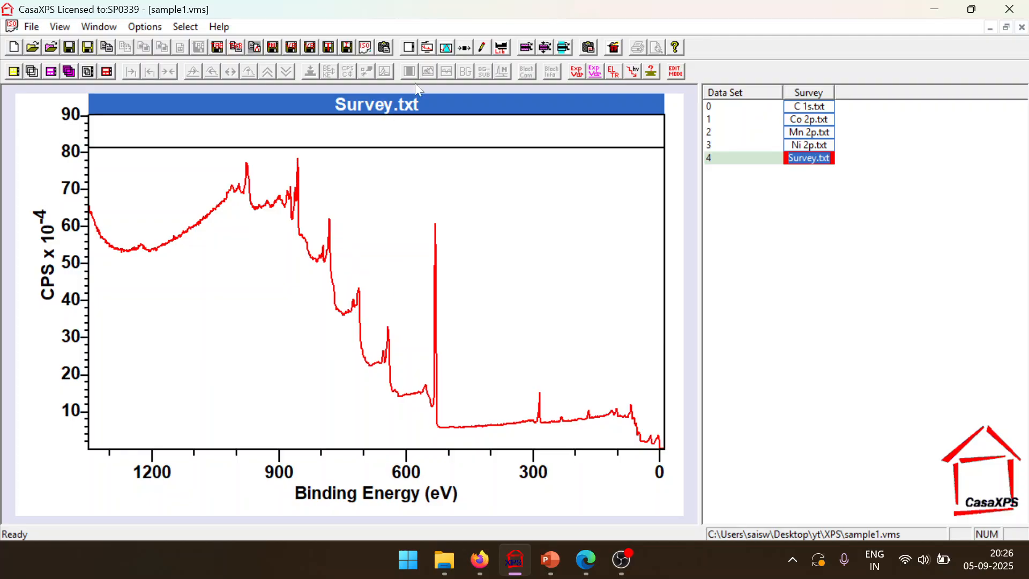
Look at the region quantification parameters of the survey spectrum, moving the dialog clear of the plot before closing it
click(447, 48)
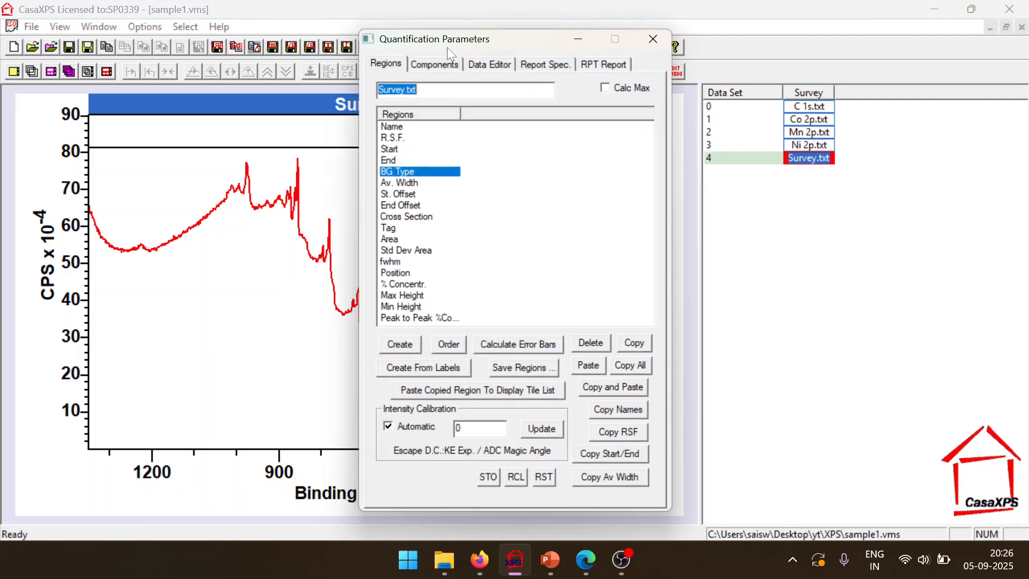
drag(433, 33, 705, 31)
click(906, 28)
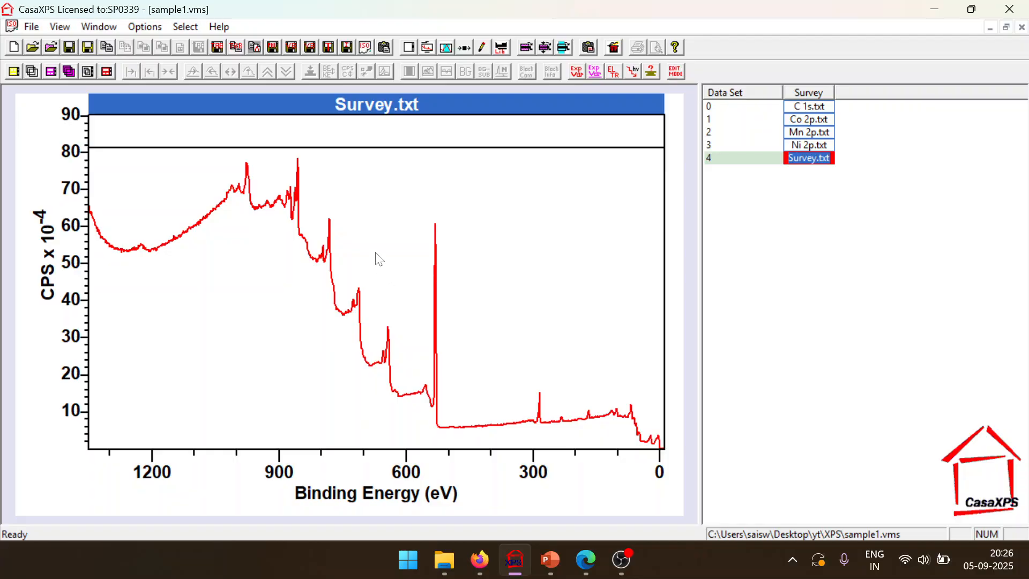
Preview the PowerPoint slide "Stochiometry from XPS" to examine its table of areas, RSF and atomic percentages
mouse_move(550, 560)
mouse_move(668, 454)
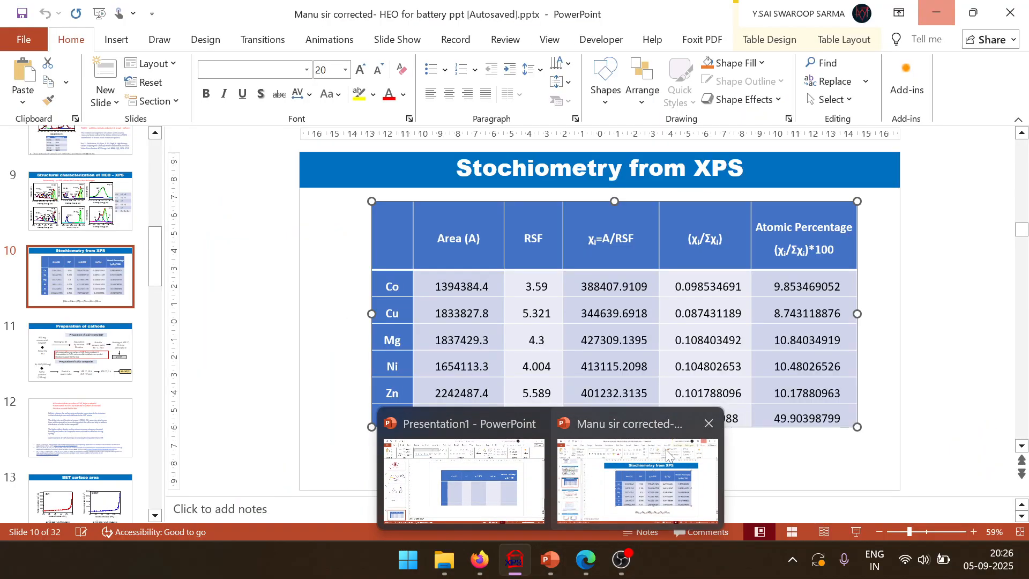
click(699, 427)
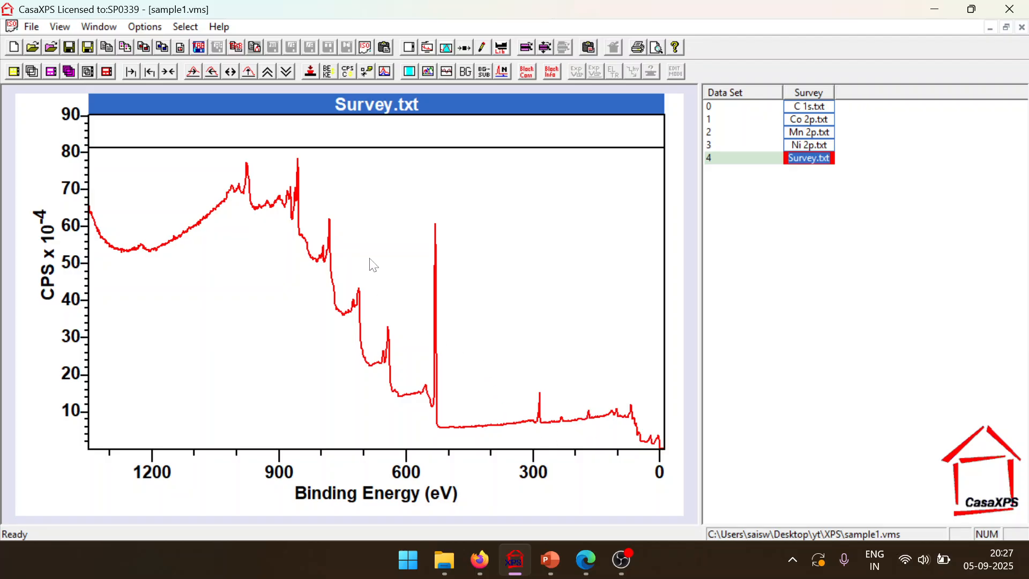
Examine the R.S.F. values of the element lines throughout the Element Library's element table, and close the library
click(501, 47)
click(466, 91)
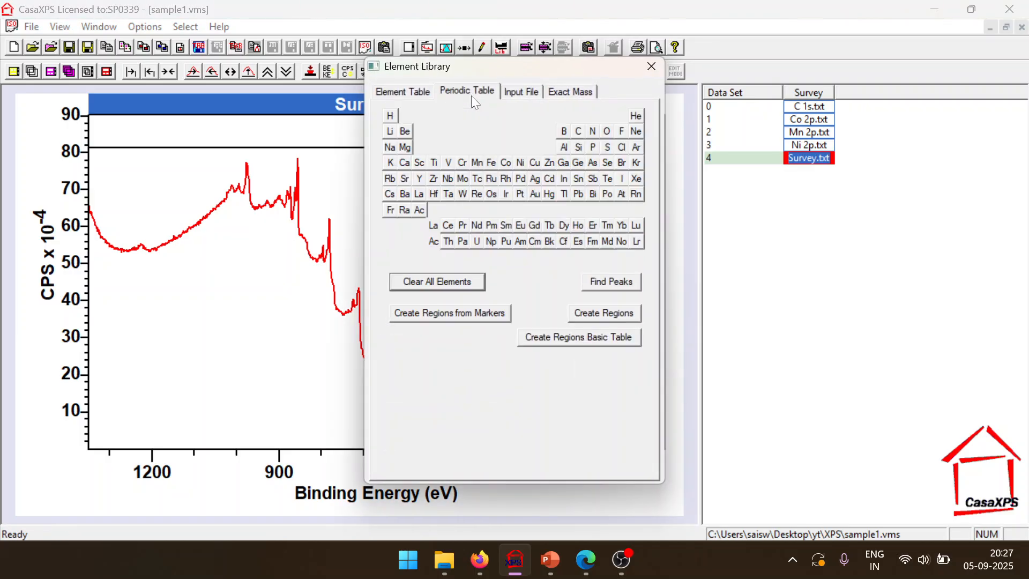
click(424, 90)
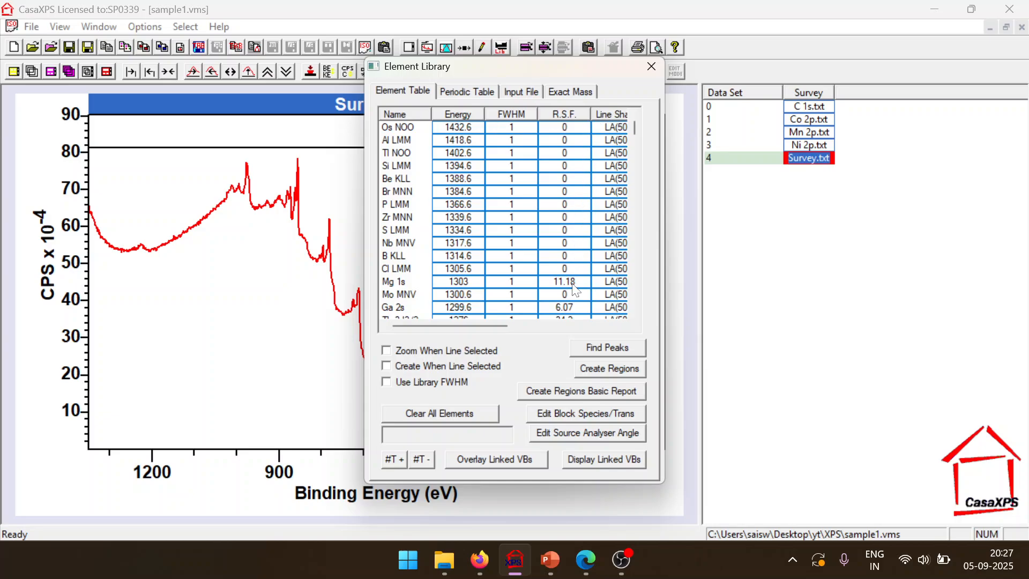
scroll(575, 290, down, 1)
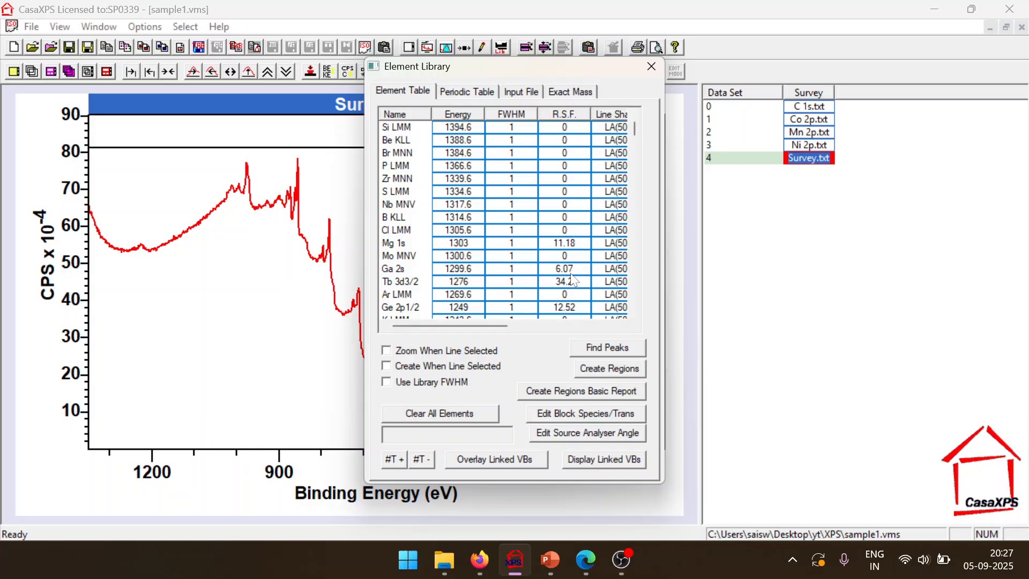
scroll(573, 279, down, 1)
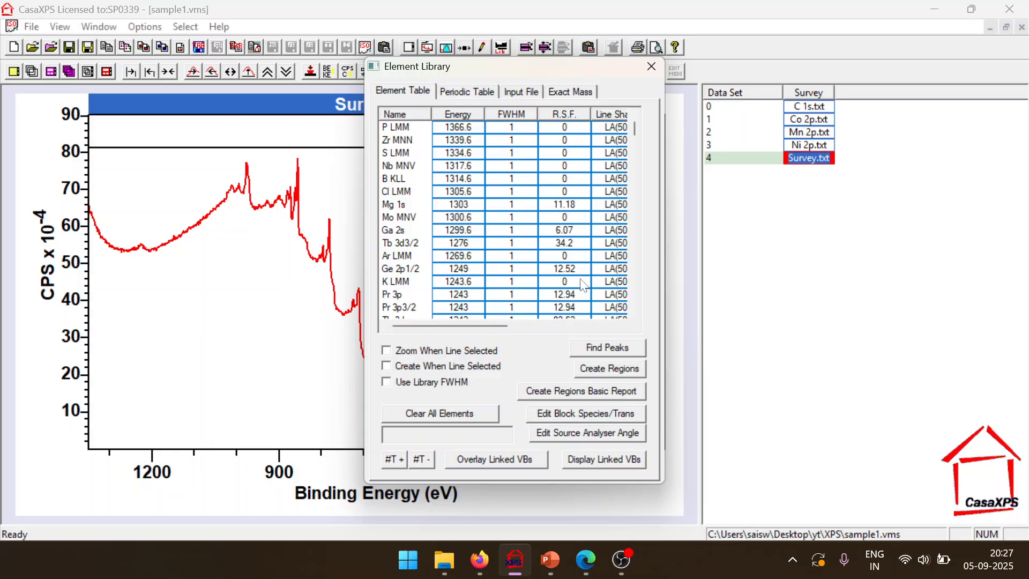
scroll(583, 285, down, 9)
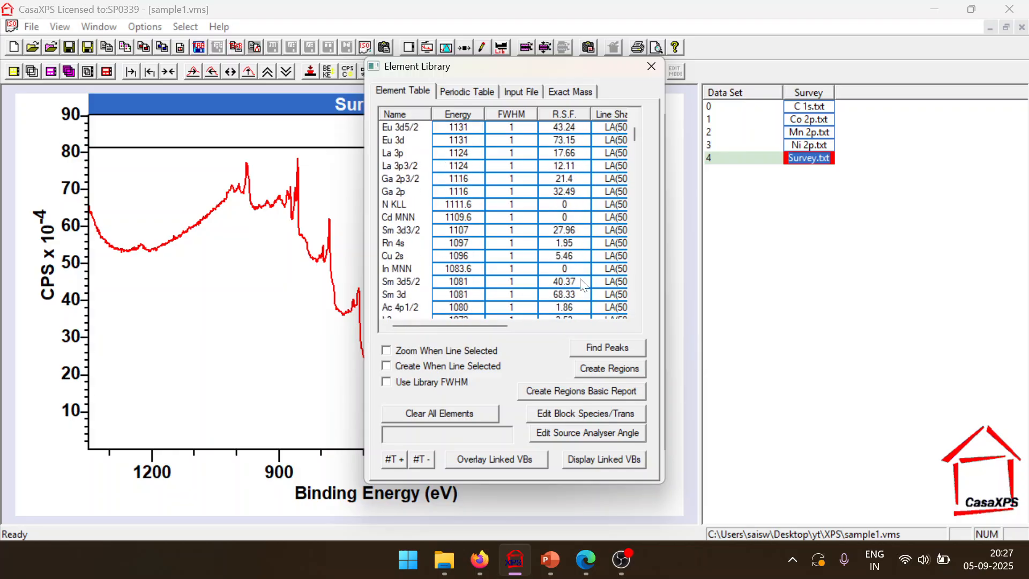
scroll(582, 285, down, 3)
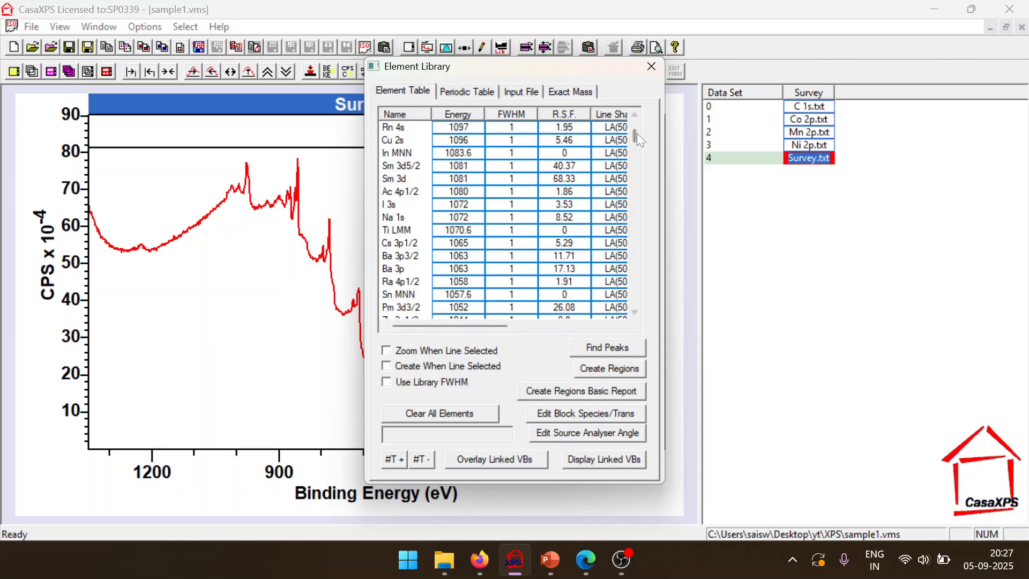
drag(632, 137, 645, 317)
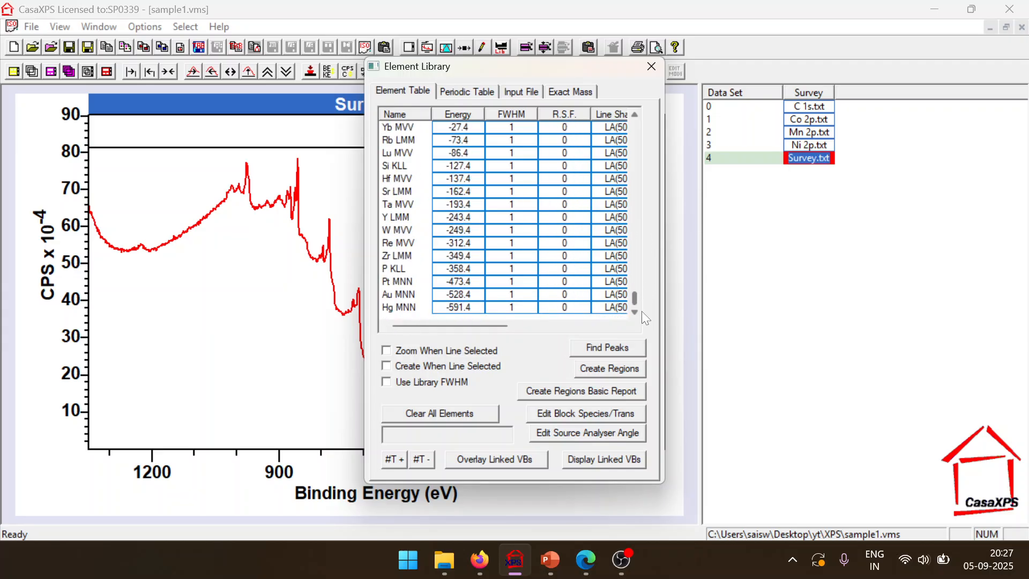
click(652, 66)
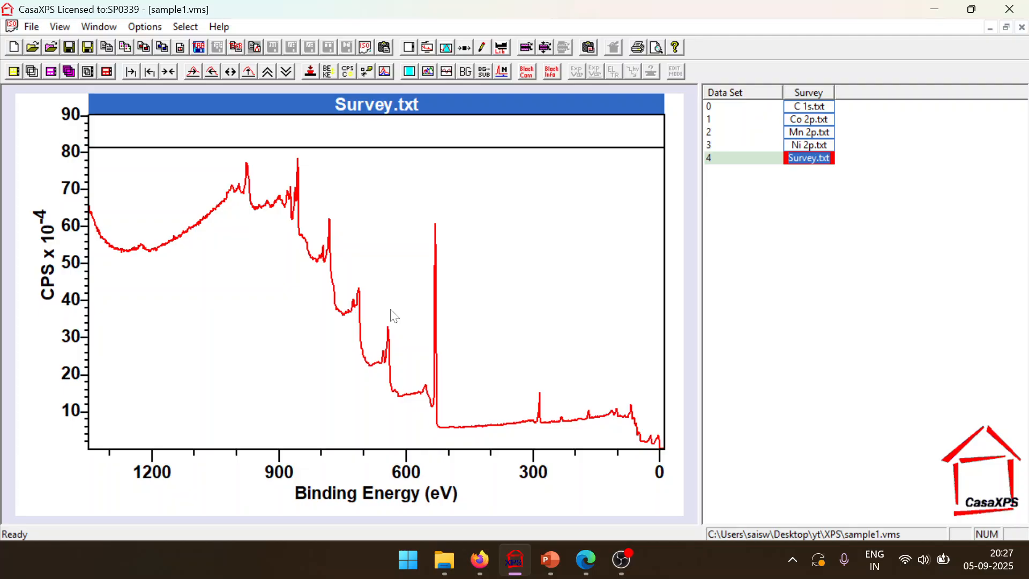
Switch to Firefox and open the XPS reference site xpsfitting.com
click(480, 560)
text(x)
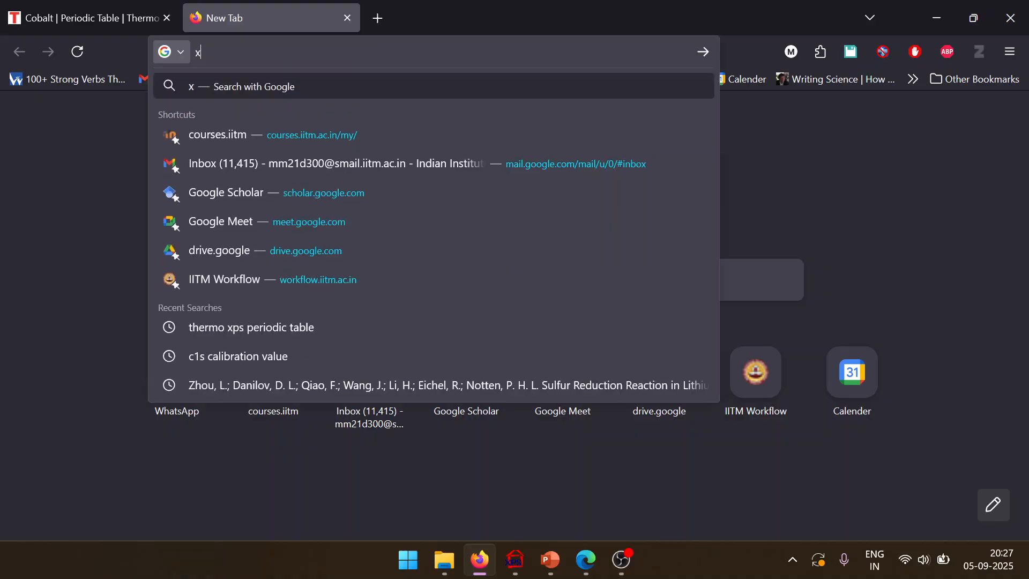
text(psfitt)
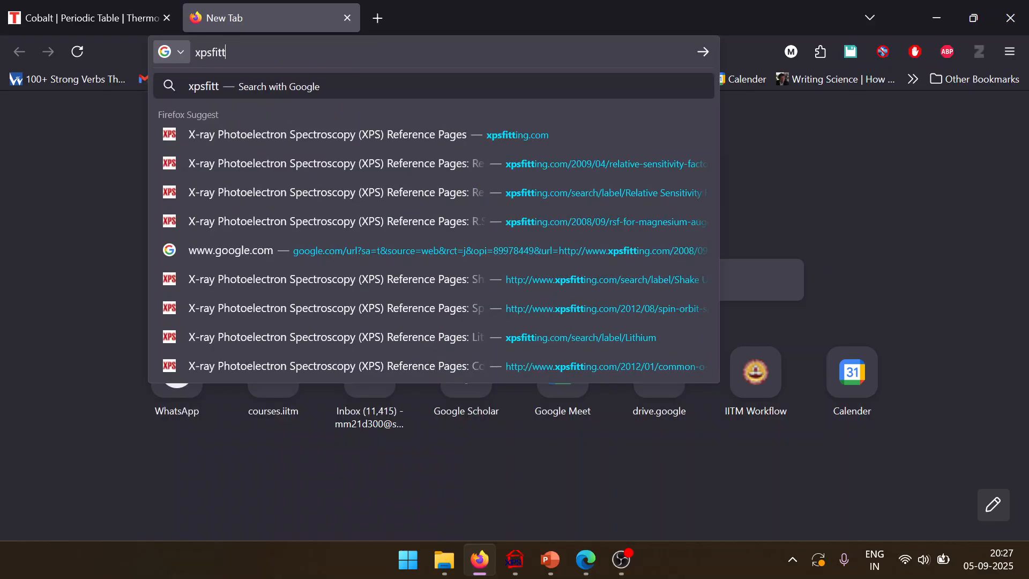
key(Down)
key(Return)
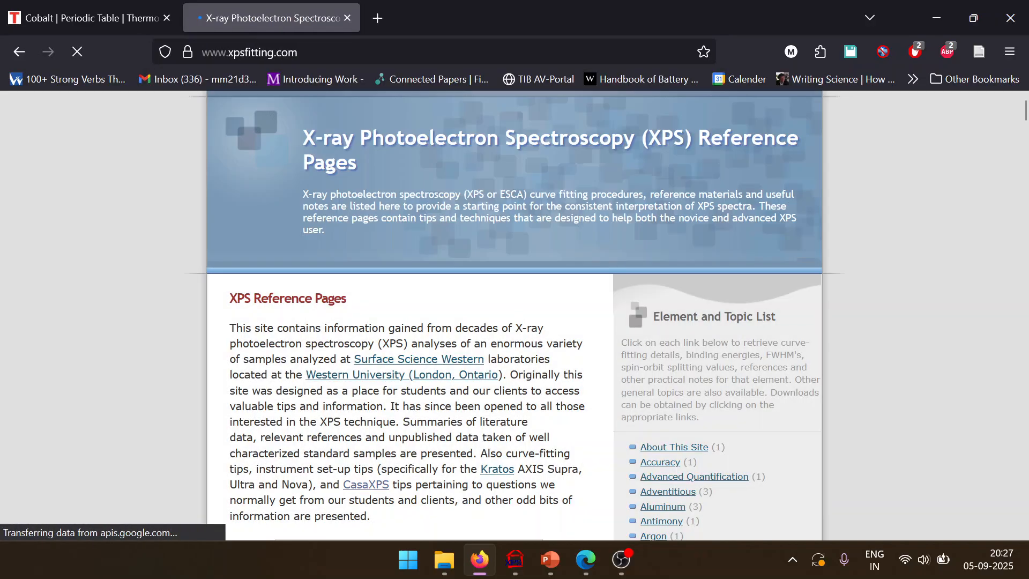
Open the CasaXPS Tips posts from the element and topic list and look through them
scroll(572, 288, down, 4)
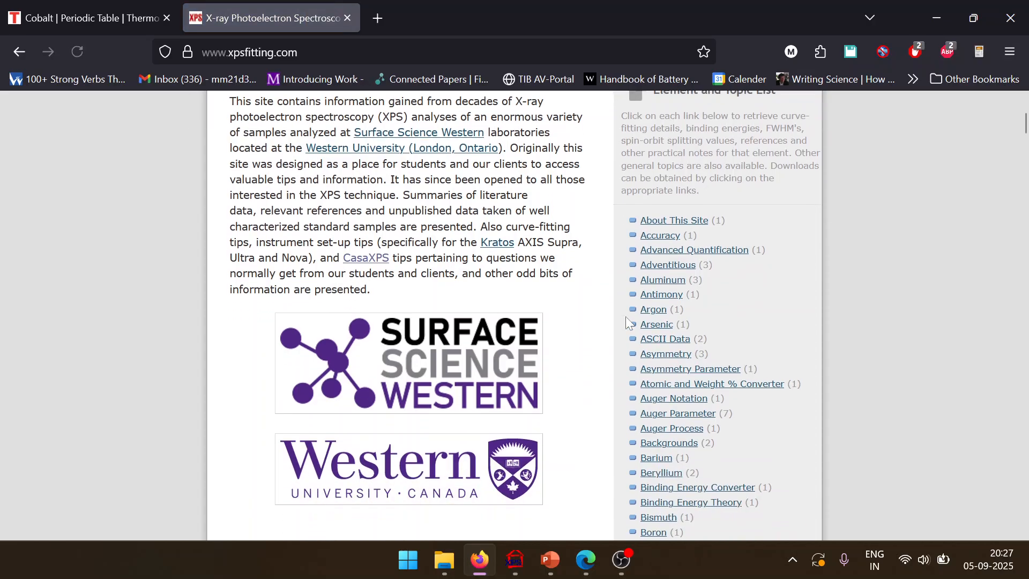
scroll(584, 277, down, 9)
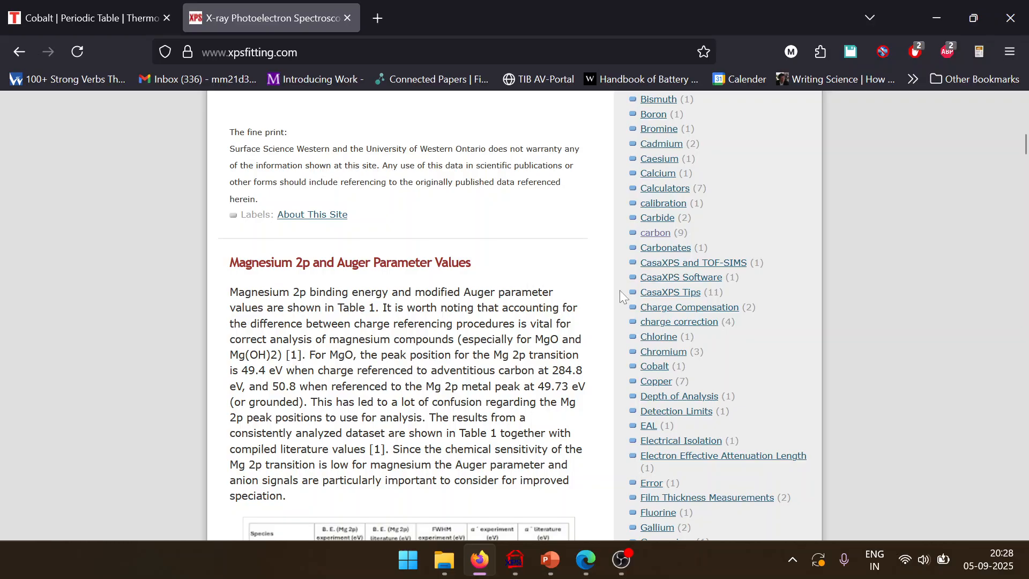
click(660, 292)
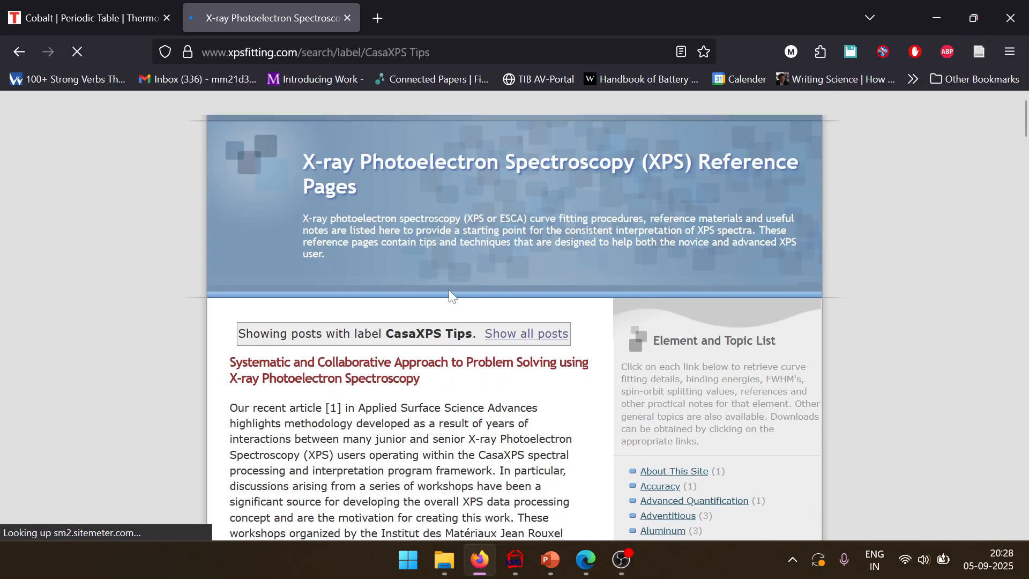
scroll(449, 289, down, 13)
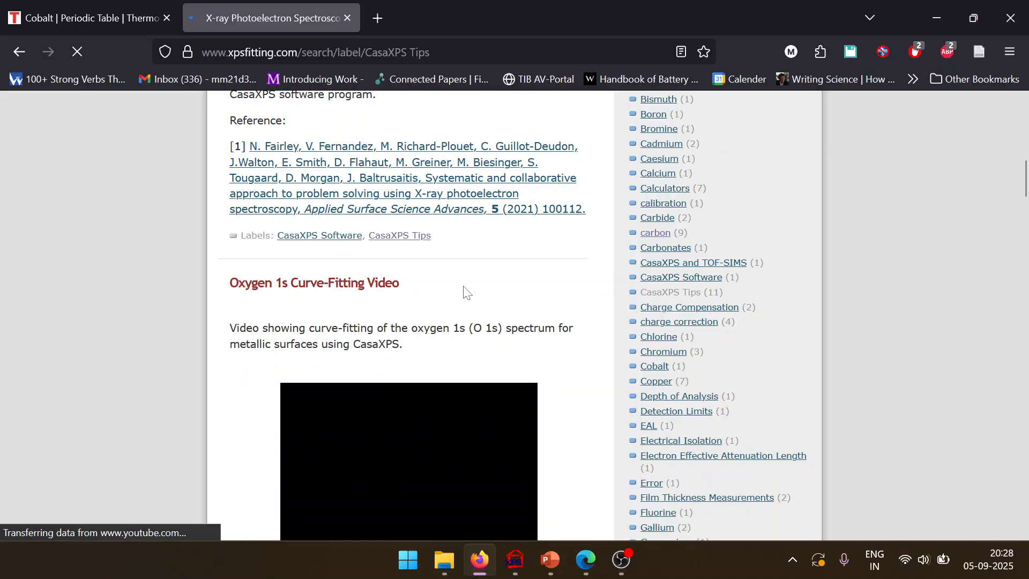
scroll(432, 300, down, 2)
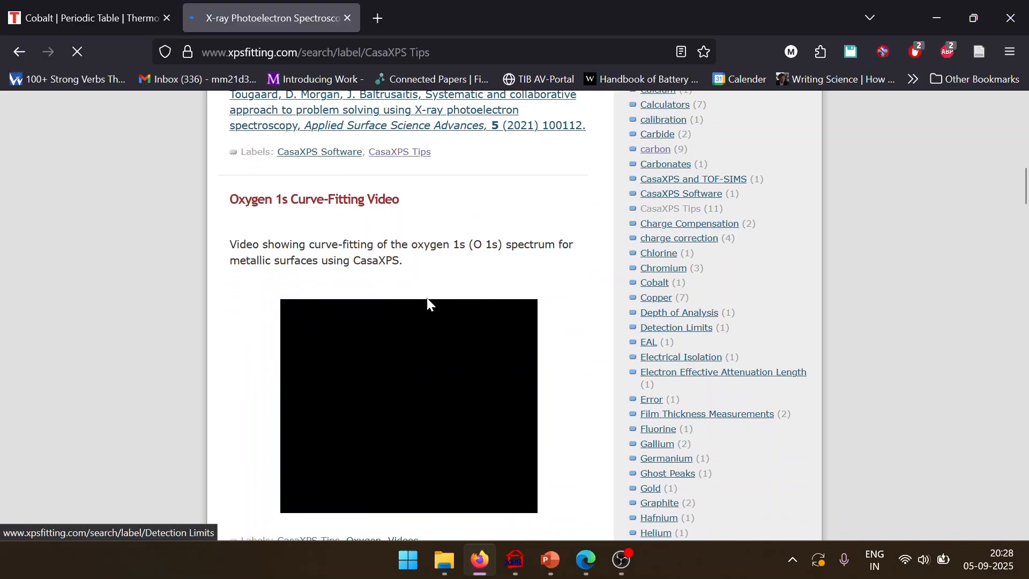
scroll(537, 338, down, 6)
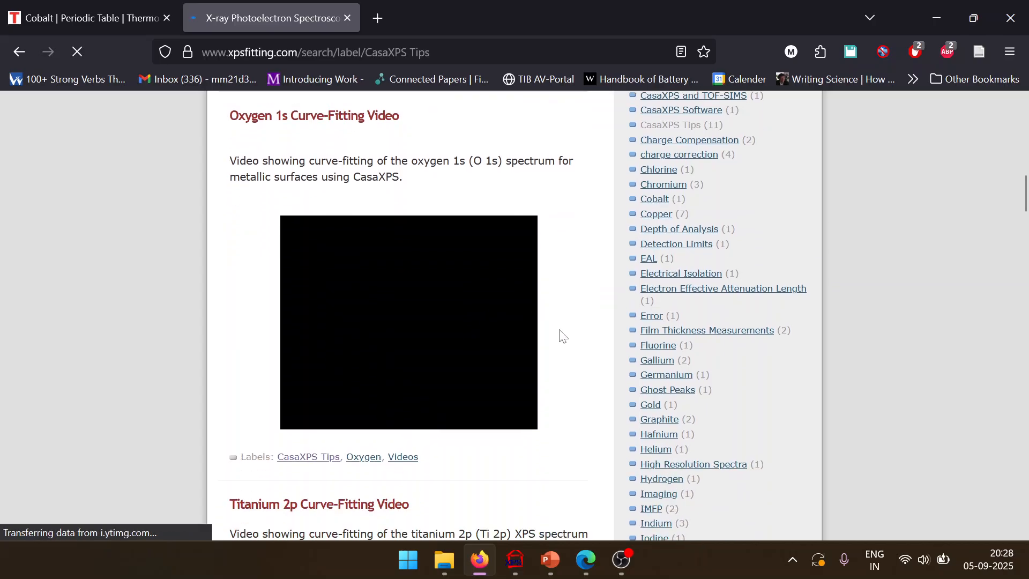
scroll(594, 335, down, 20)
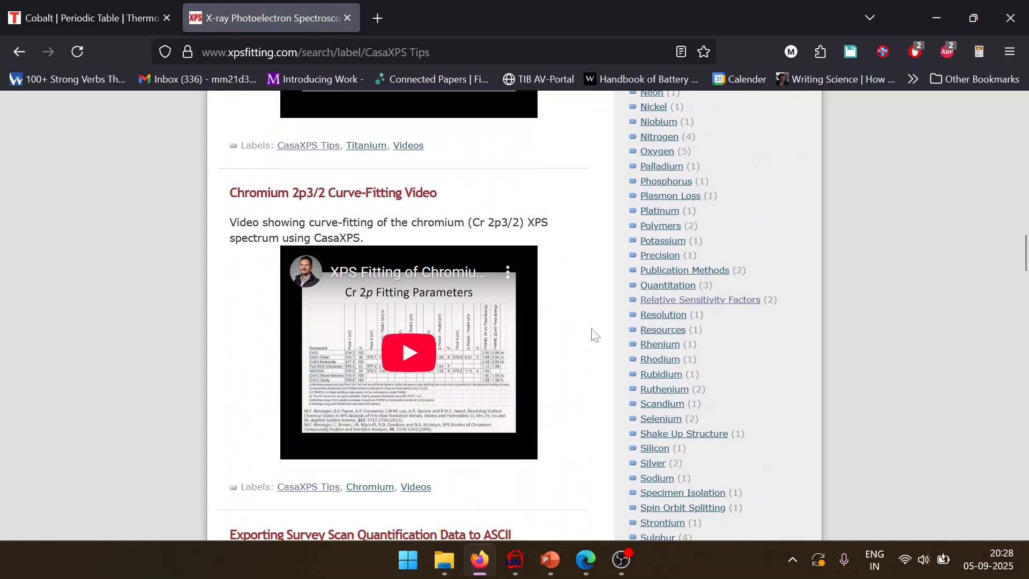
Find the Relative Sensitivity Factors topic in the element and topic list and open its posts
scroll(594, 335, up, 1)
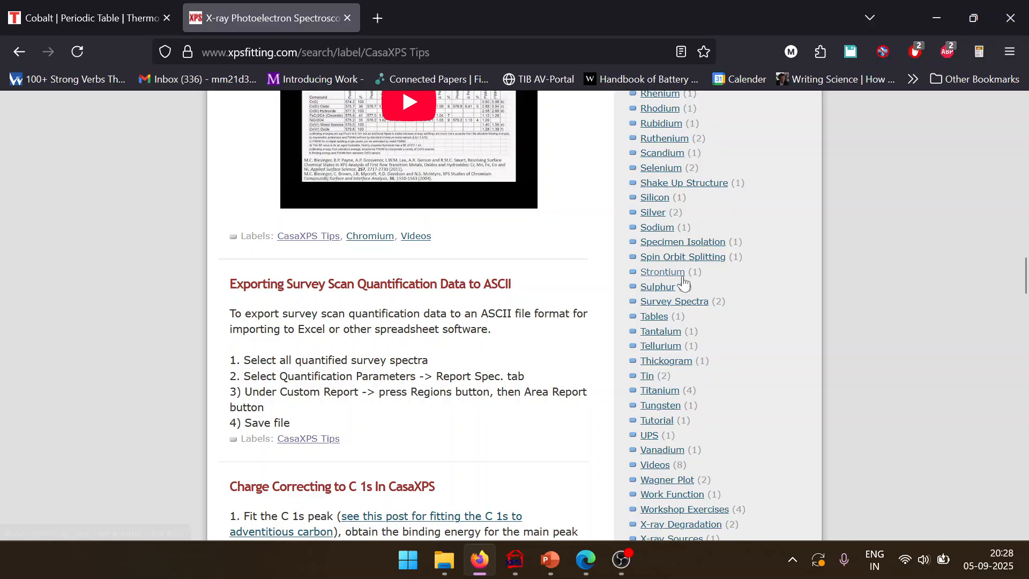
scroll(691, 330, down, 6)
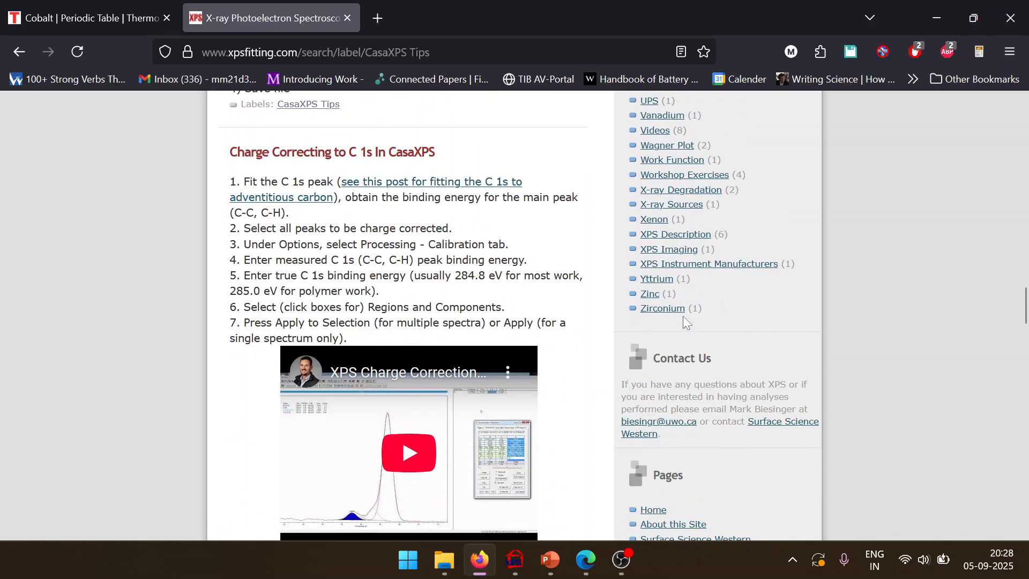
scroll(690, 330, up, 3)
scroll(706, 388, up, 10)
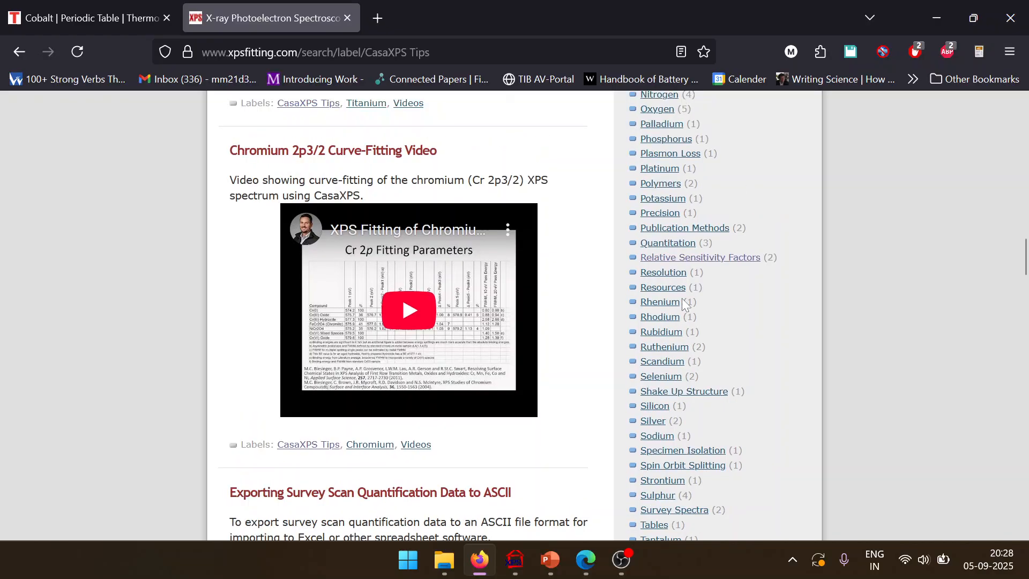
click(705, 384)
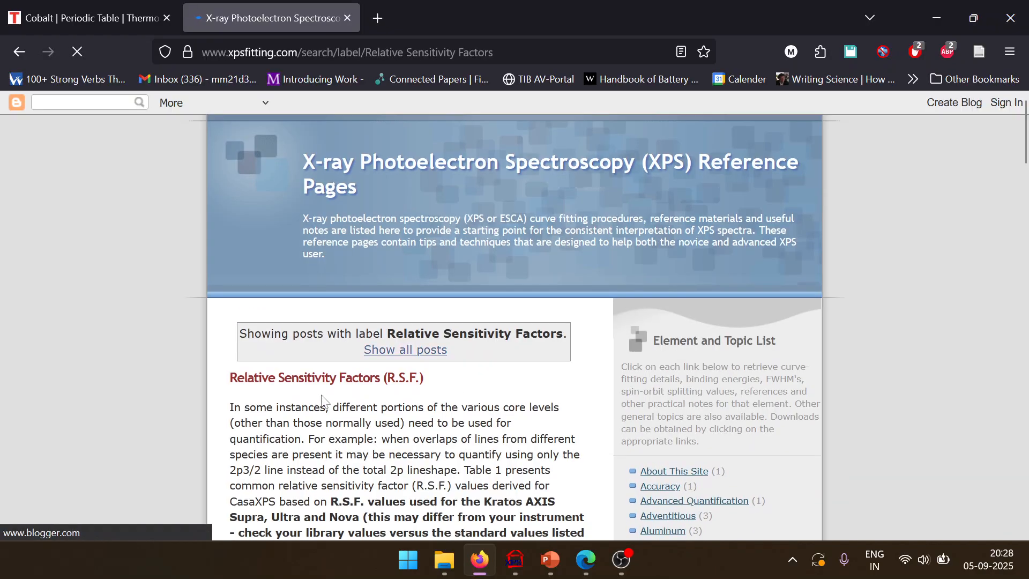
Examine the conversion formulas and the table of R.S.F. values for the core lines
scroll(706, 382, down, 3)
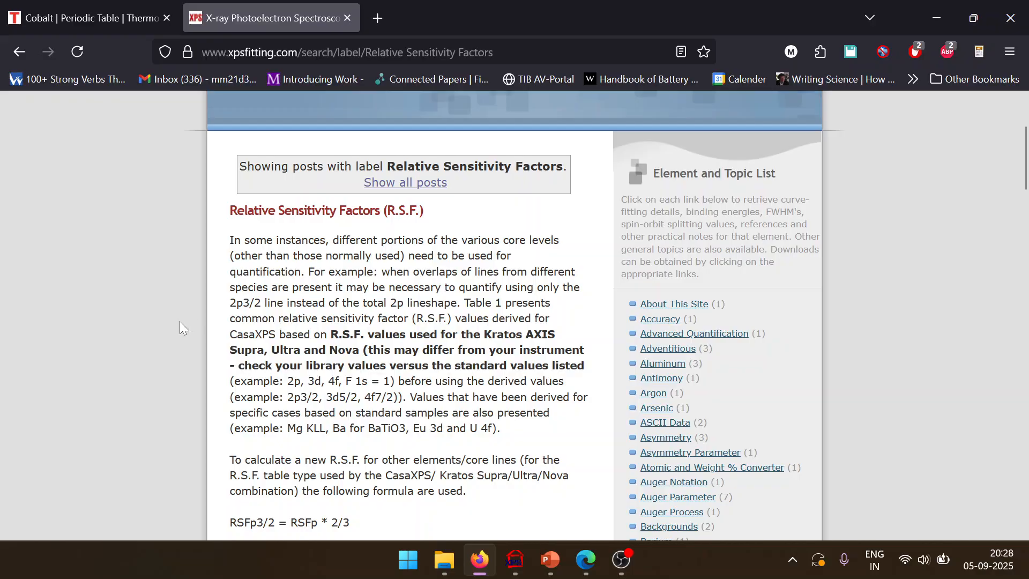
scroll(179, 320, down, 7)
scroll(438, 432, down, 2)
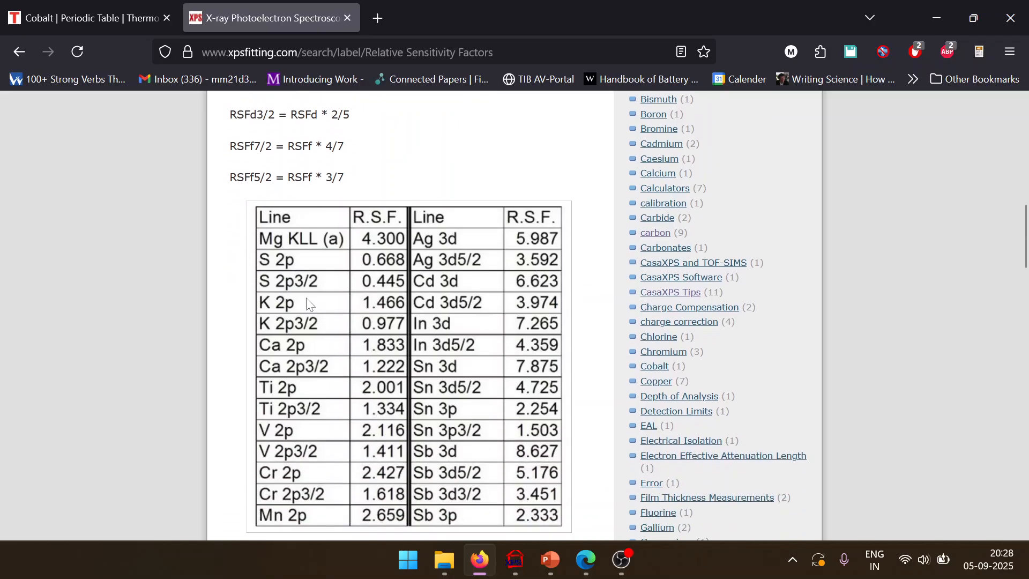
scroll(477, 295, down, 3)
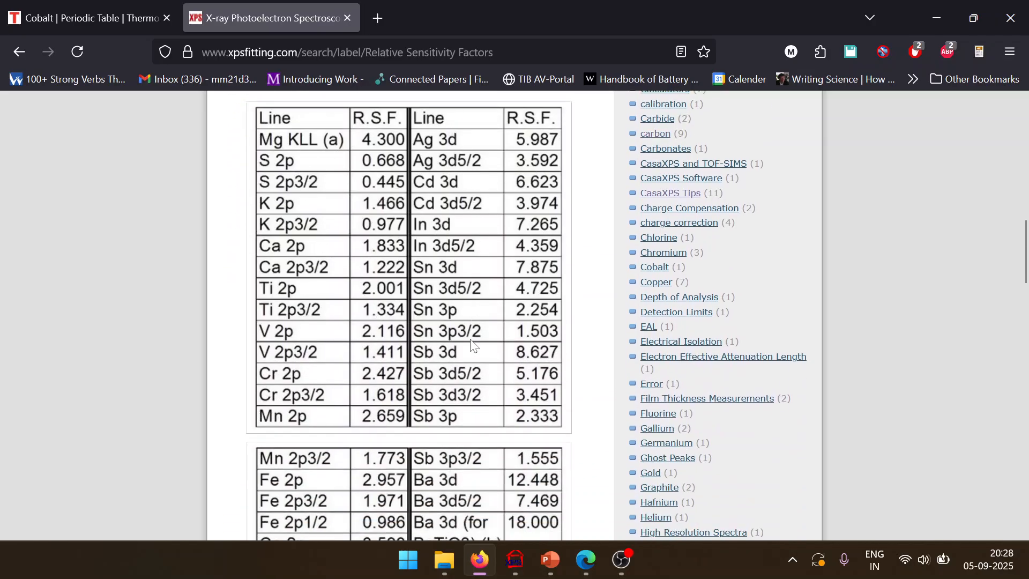
Examine the rest of the R.S.F. table for the core lines and the footnotes below it
scroll(283, 197, down, 7)
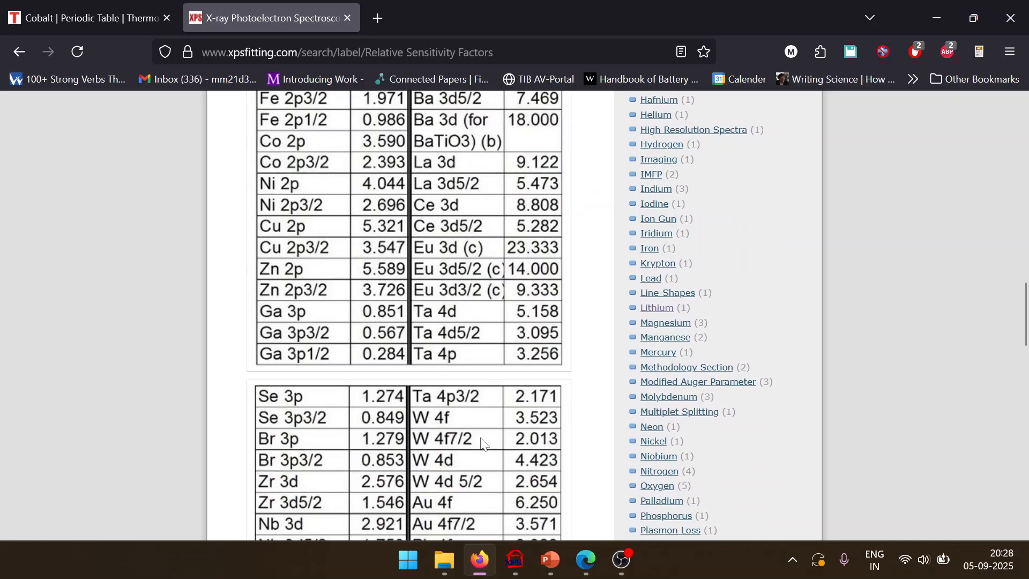
scroll(362, 337, down, 1)
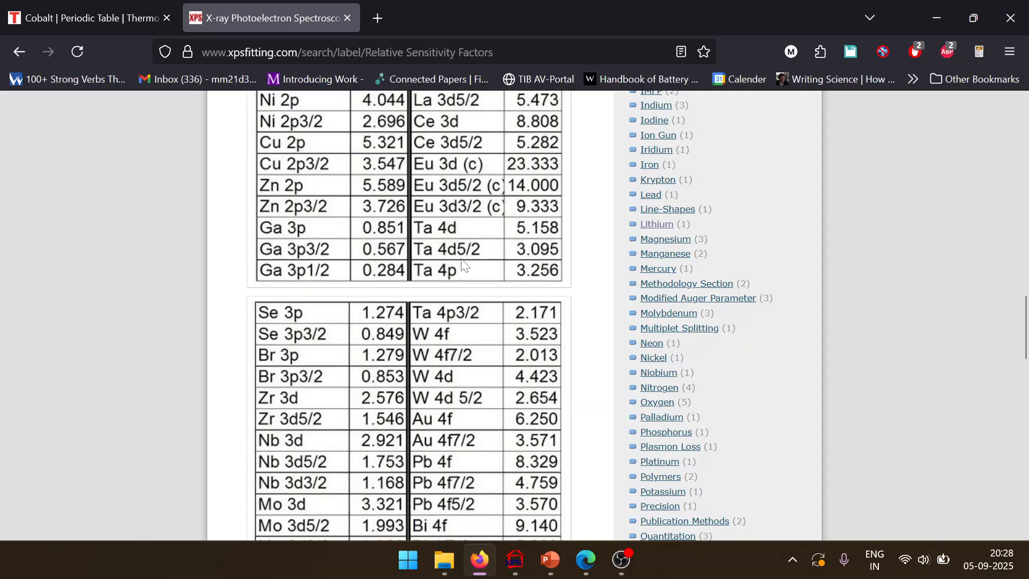
scroll(464, 266, down, 3)
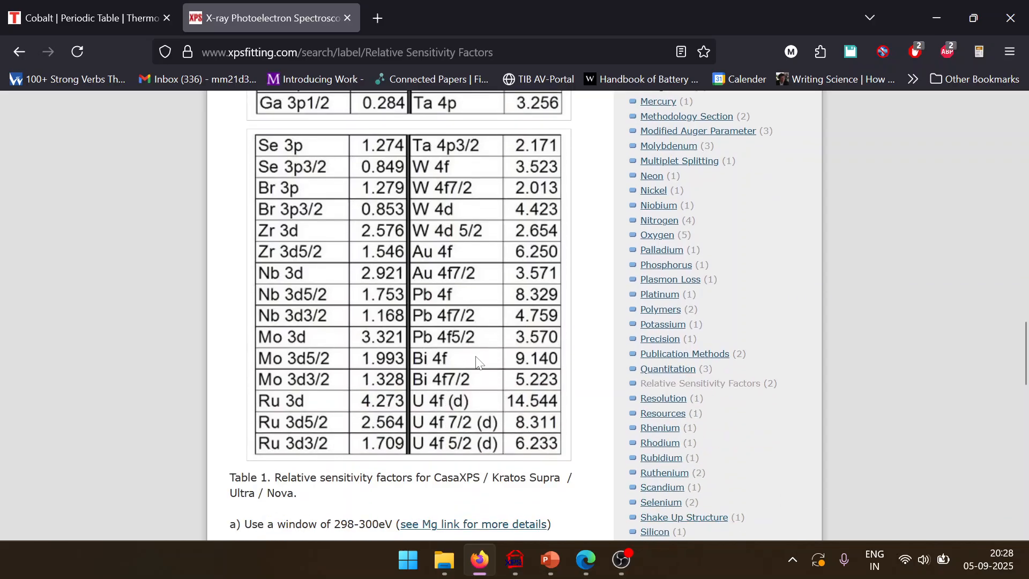
scroll(477, 360, down, 3)
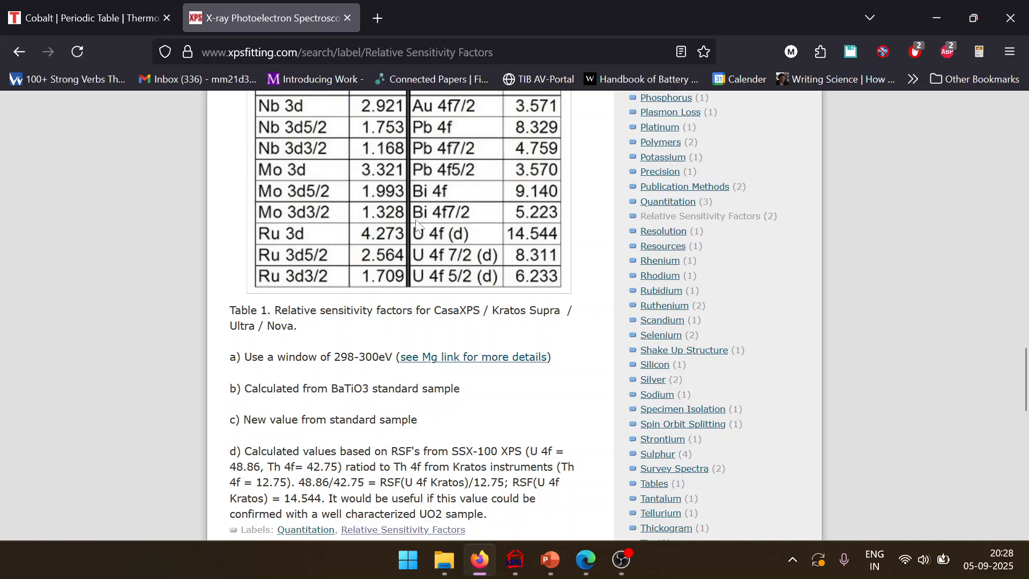
scroll(456, 249, up, 2)
scroll(456, 249, down, 6)
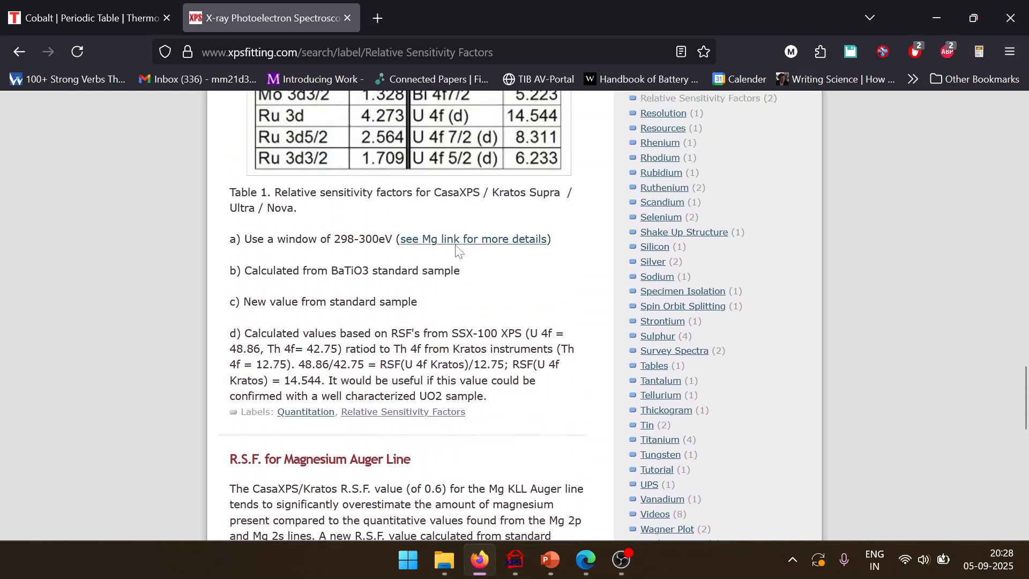
scroll(456, 249, up, 14)
scroll(456, 250, up, 10)
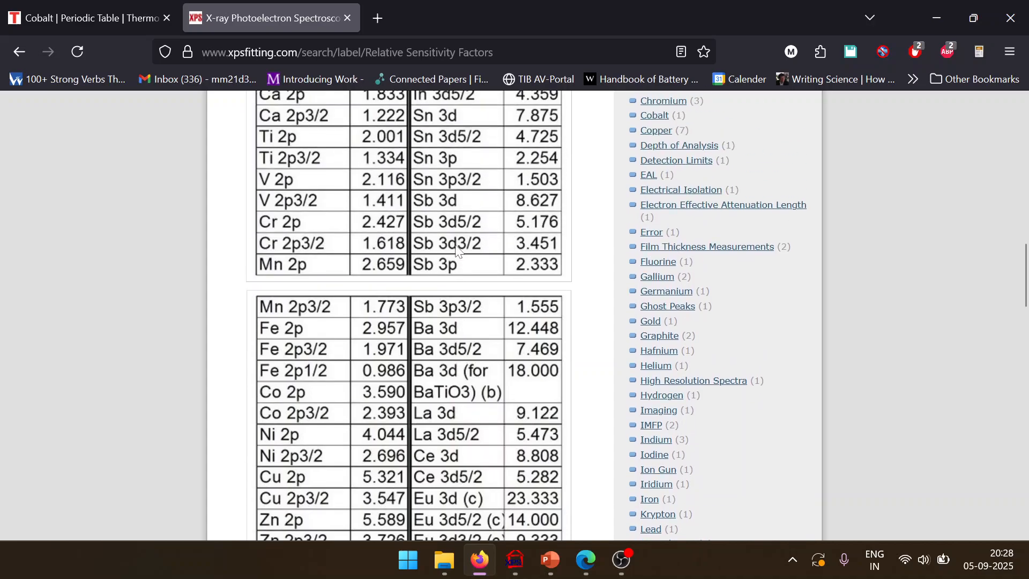
scroll(292, 223, up, 4)
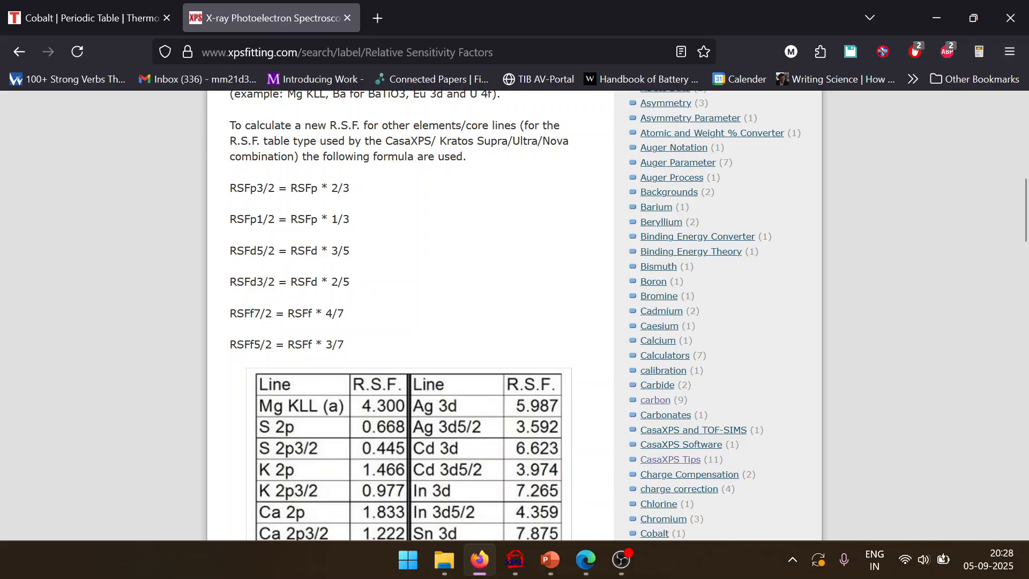
Examine the formulas for deriving p3/2 and p1/2 sensitivity factors from the full p value, comparing them with the table entries
drag(244, 187, 290, 188)
click(305, 201)
drag(321, 187, 377, 197)
click(377, 198)
drag(257, 219, 274, 219)
scroll(291, 450, down, 2)
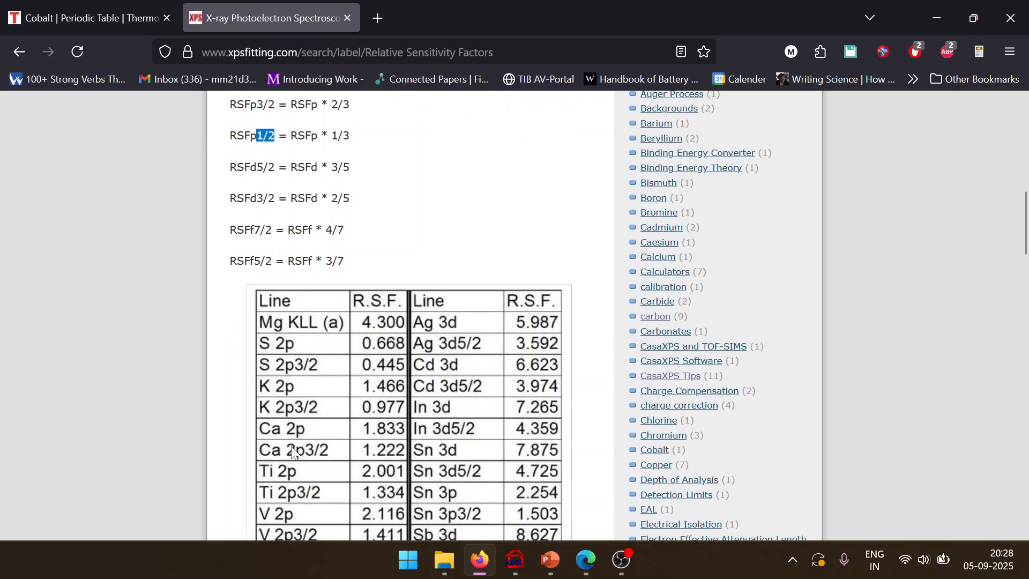
scroll(304, 455, down, 1)
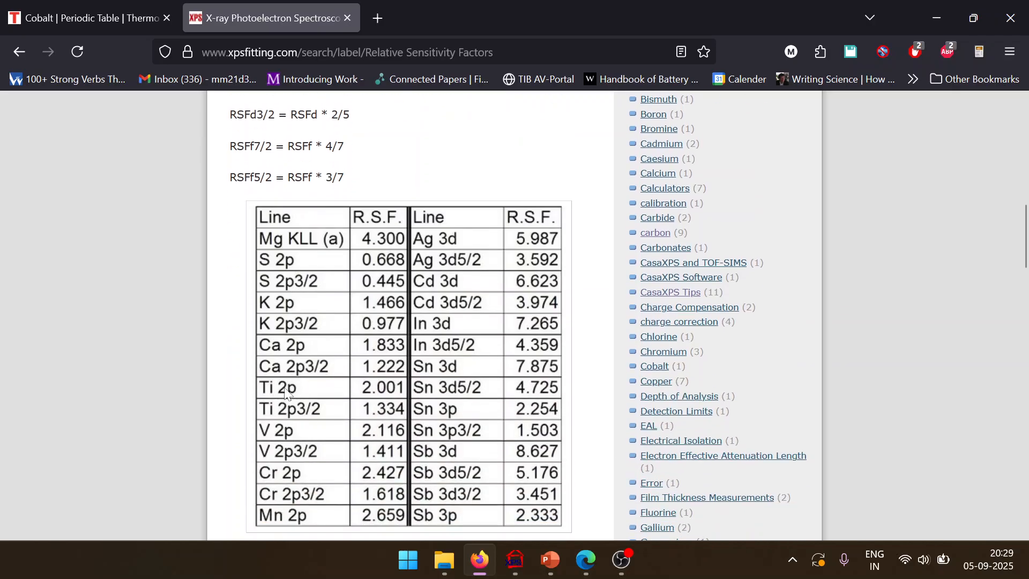
drag(364, 400, 387, 390)
scroll(386, 397, up, 2)
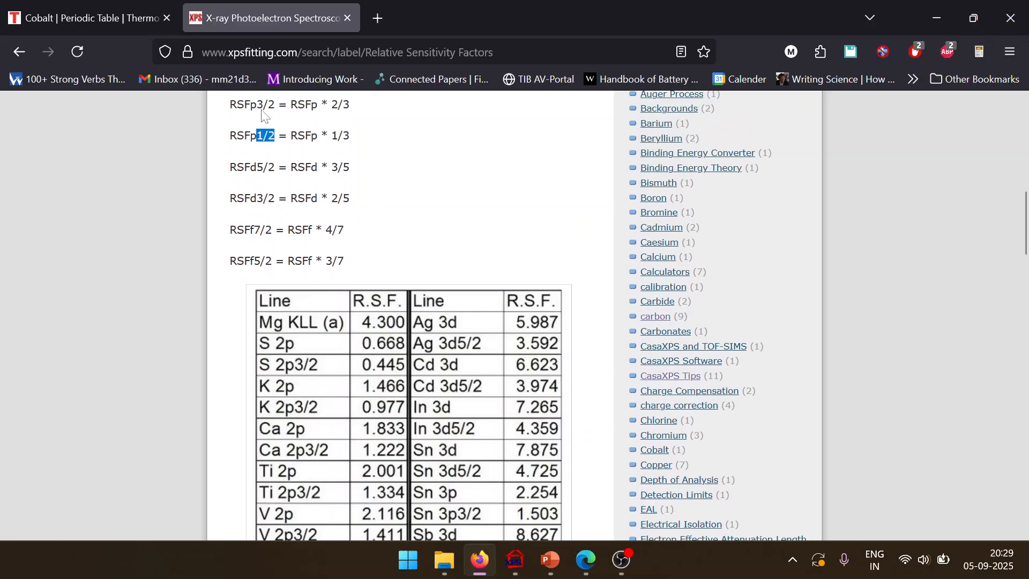
double_click(304, 104)
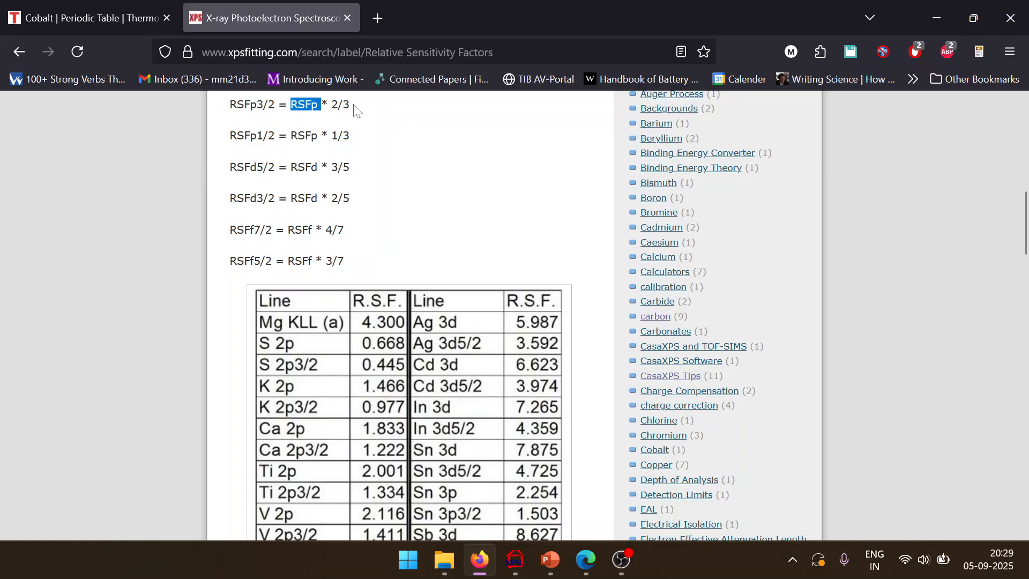
drag(230, 104, 274, 104)
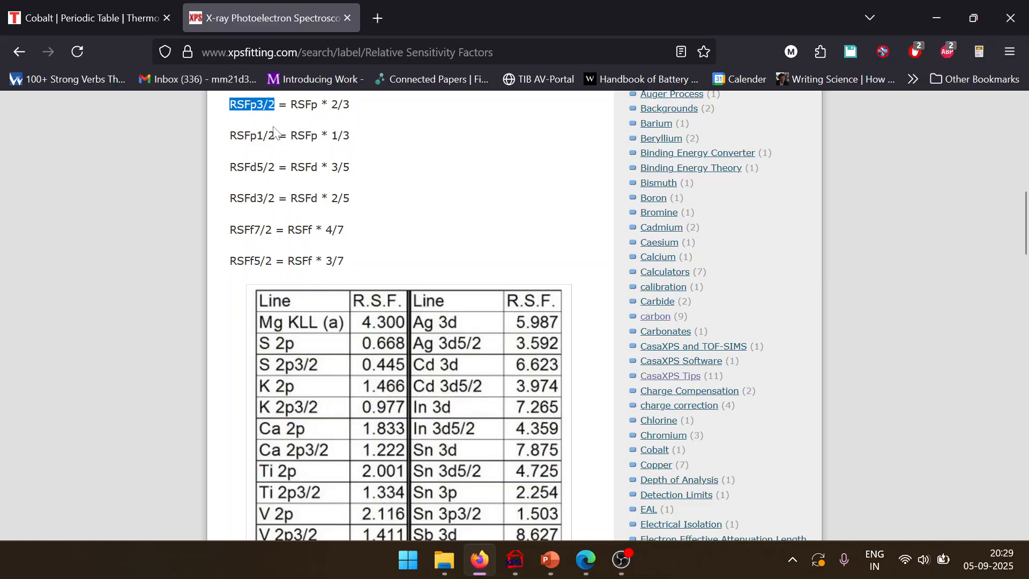
scroll(313, 185, up, 2)
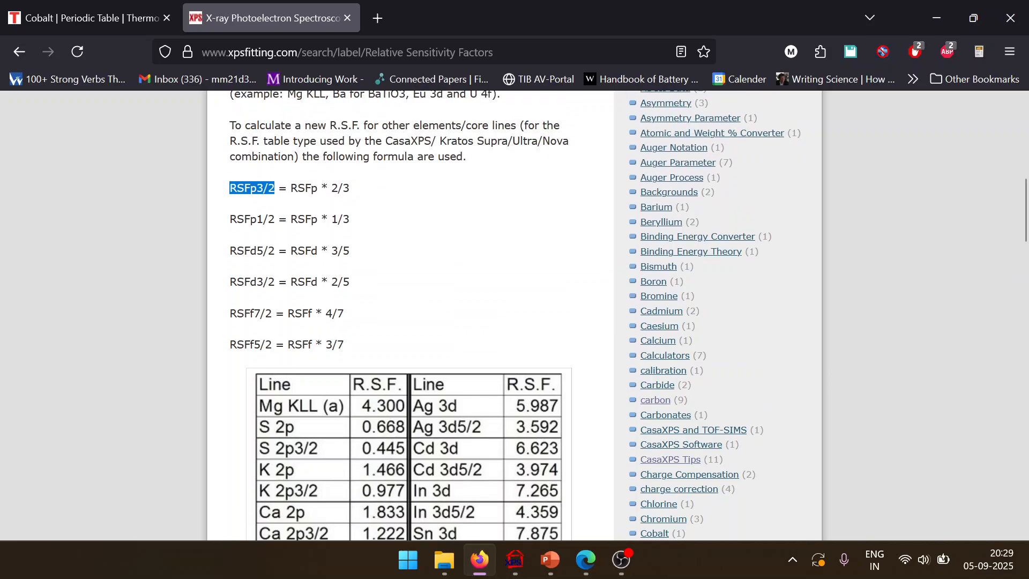
Switch to CasaXPS and mark the Co, Mn and Ni lines on the survey spectrum using the element library's periodic table
click(950, 6)
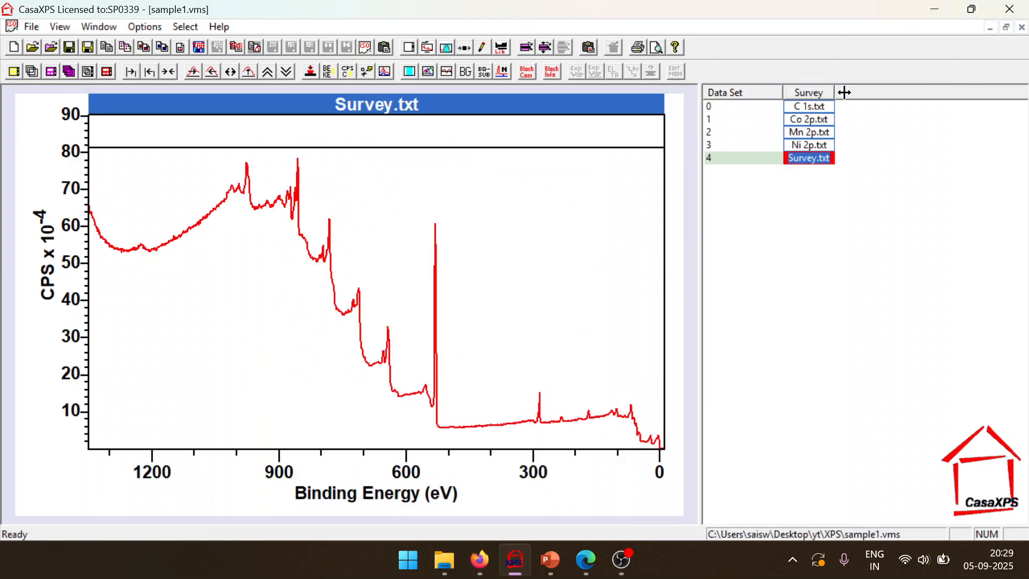
click(497, 50)
drag(494, 61, 640, 75)
click(622, 99)
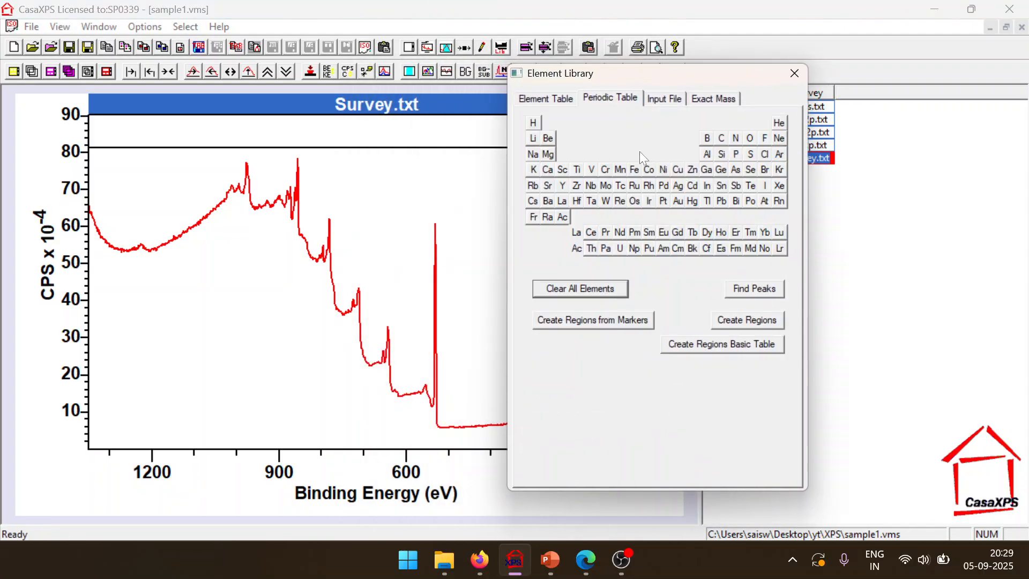
click(649, 170)
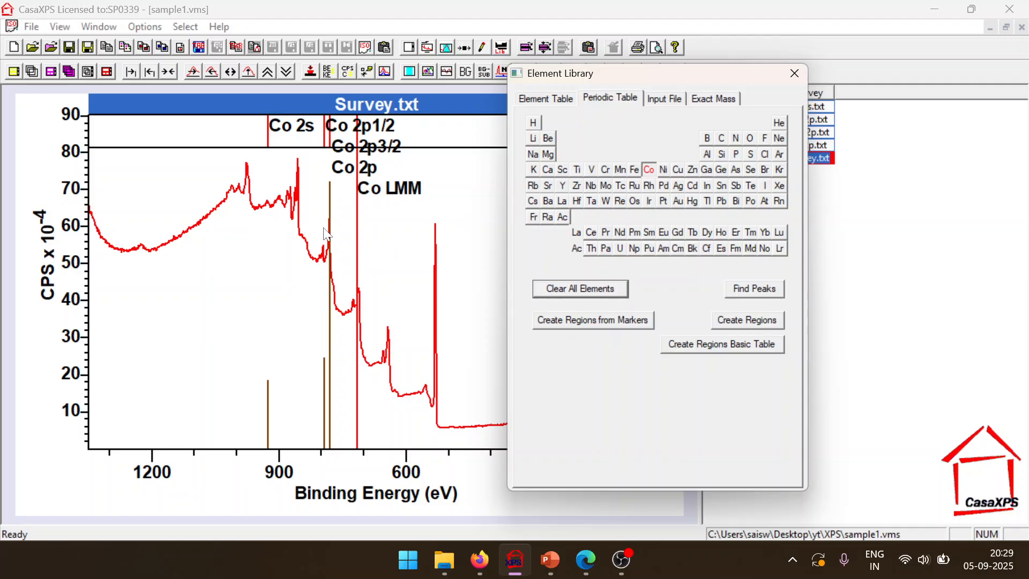
click(622, 170)
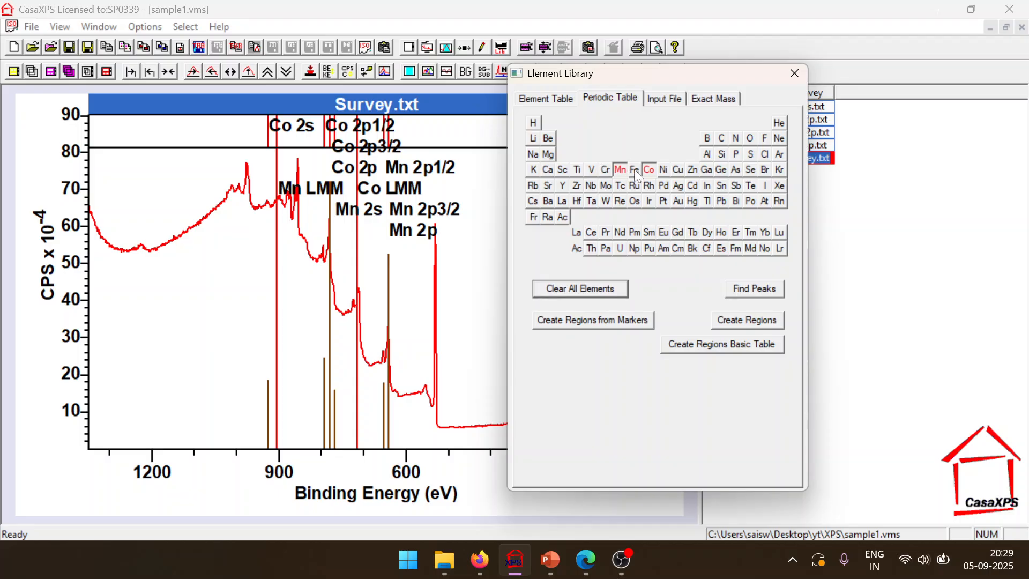
click(664, 171)
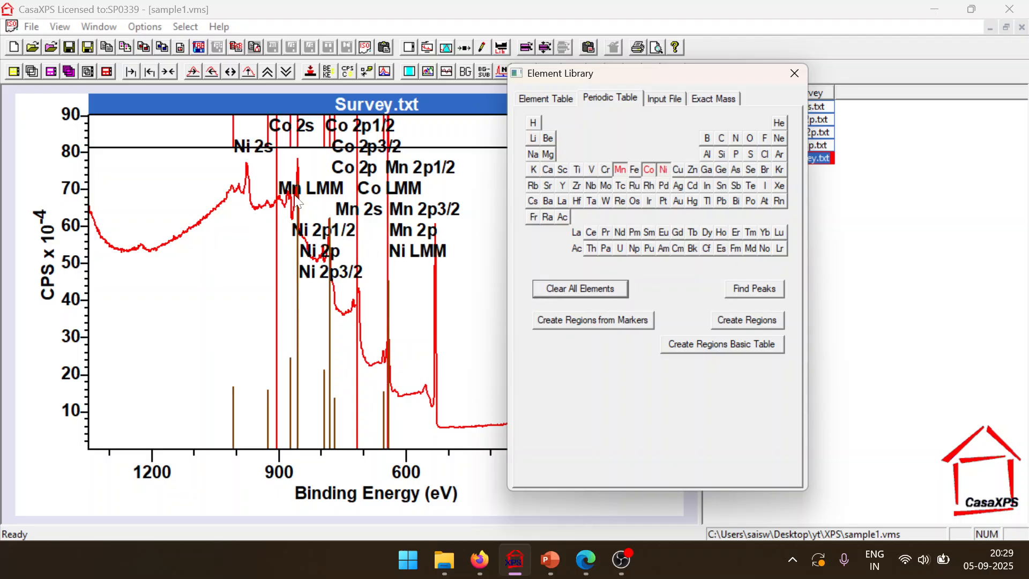
Clear the Ni and Mn line markers so only Co stays marked on the survey, and close the element library
click(649, 170)
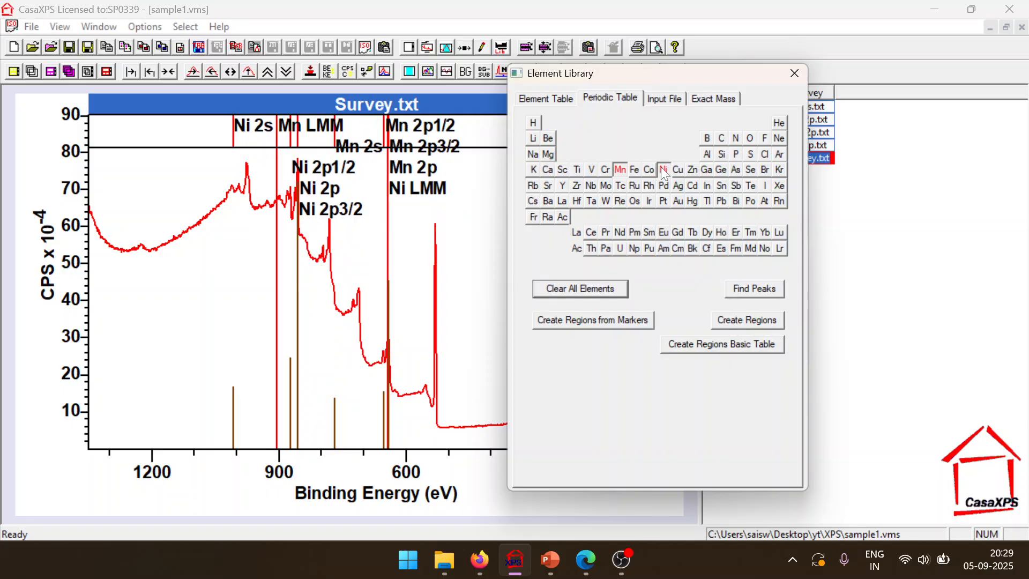
click(663, 170)
click(620, 169)
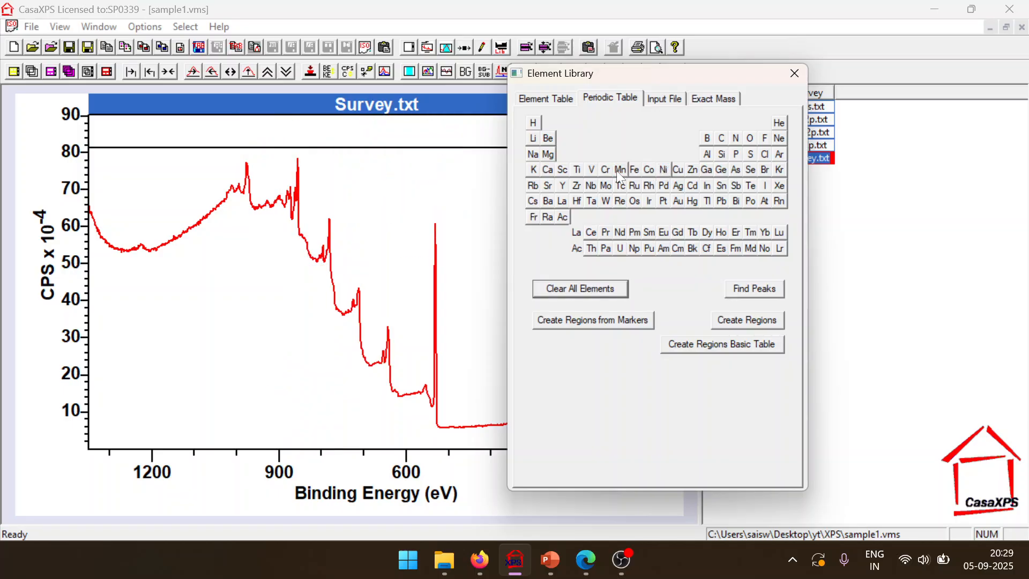
click(651, 171)
click(795, 74)
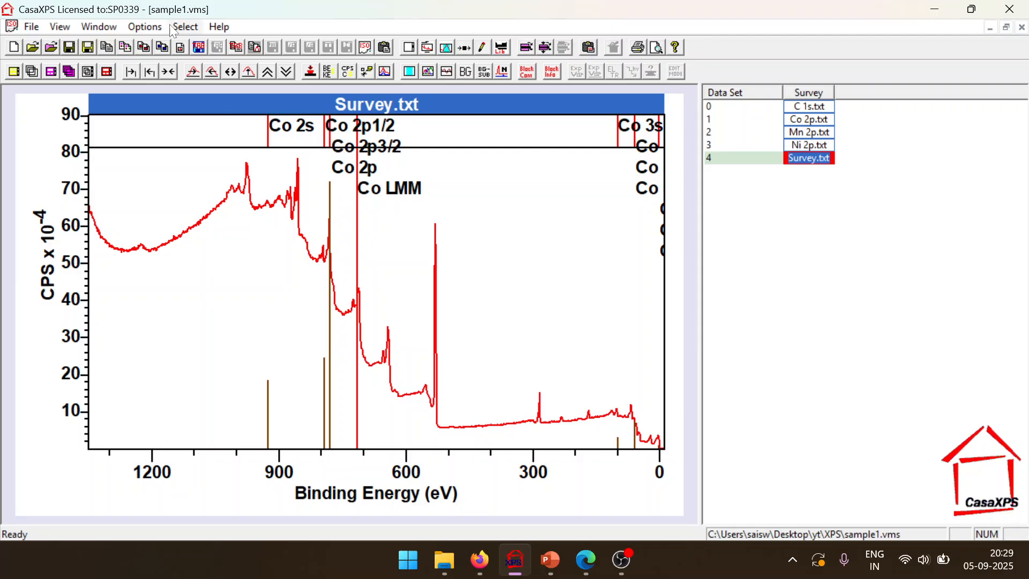
Inspect the Co 2p peaks in the survey up close and compare them with the fitted Co 2p high-resolution spectrum
mouse_move(310, 208)
mouse_down()
mouse_move(356, 307)
mouse_move(356, 345)
mouse_move(347, 331)
mouse_up()
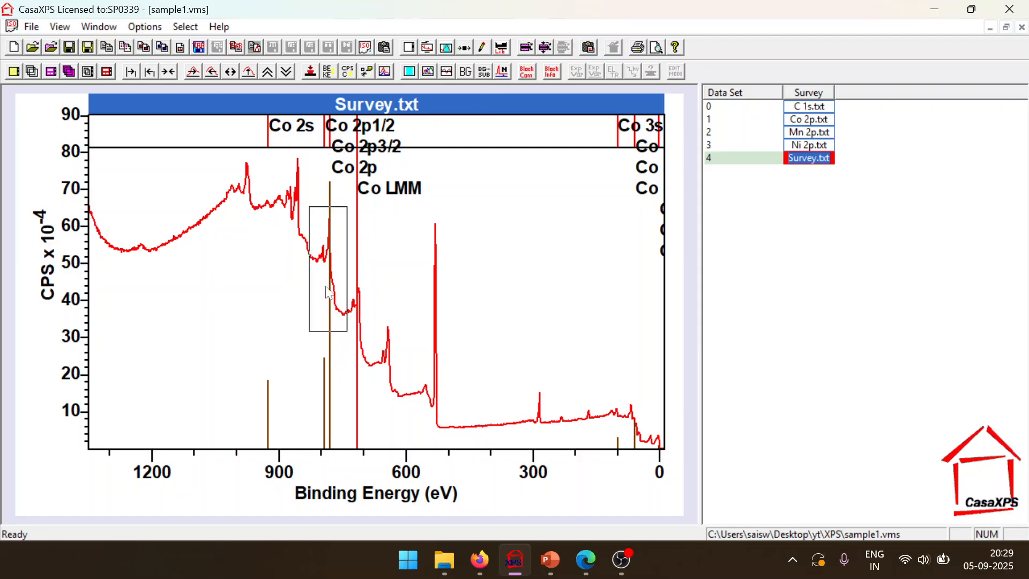
click(129, 74)
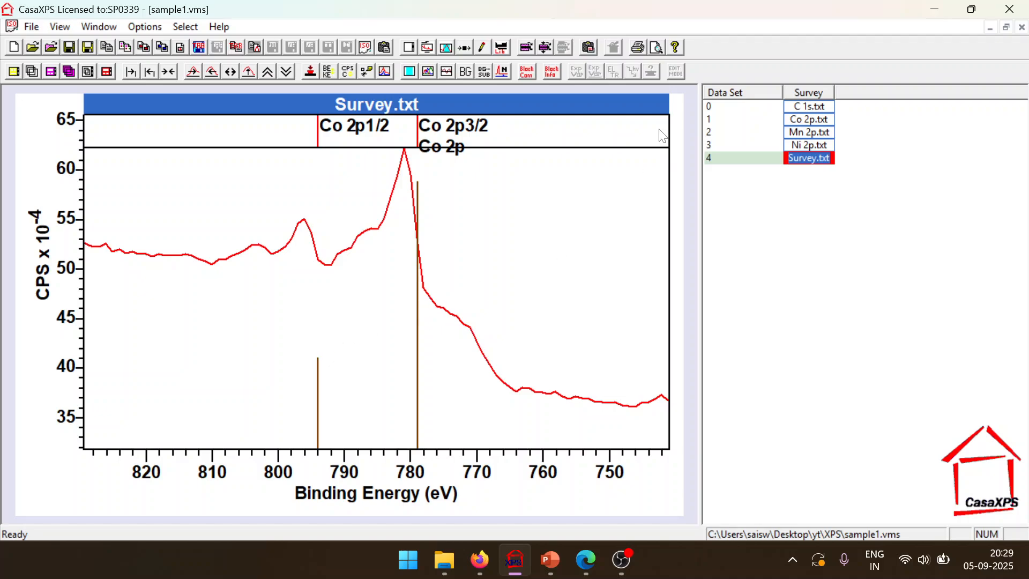
click(792, 122)
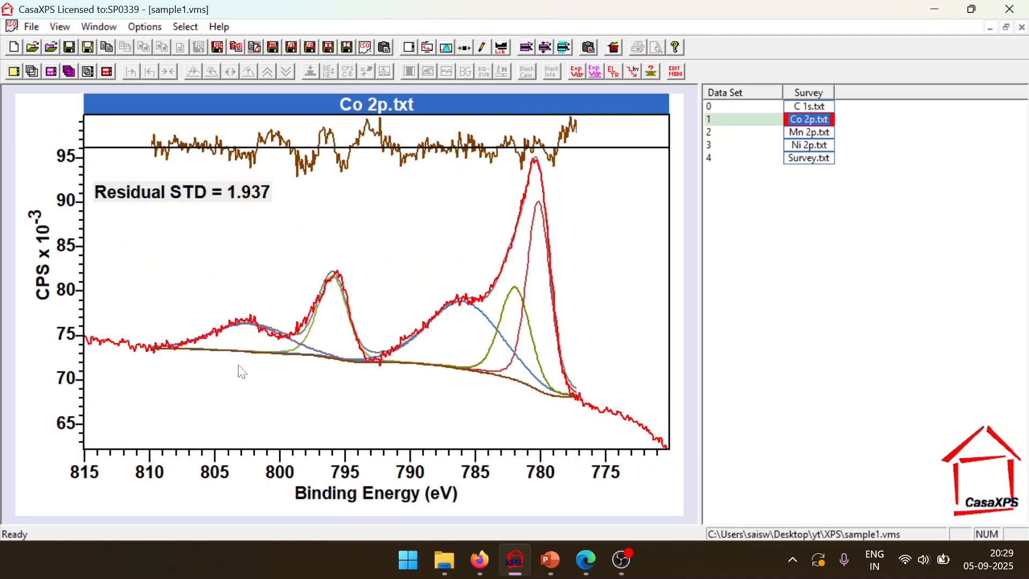
click(817, 160)
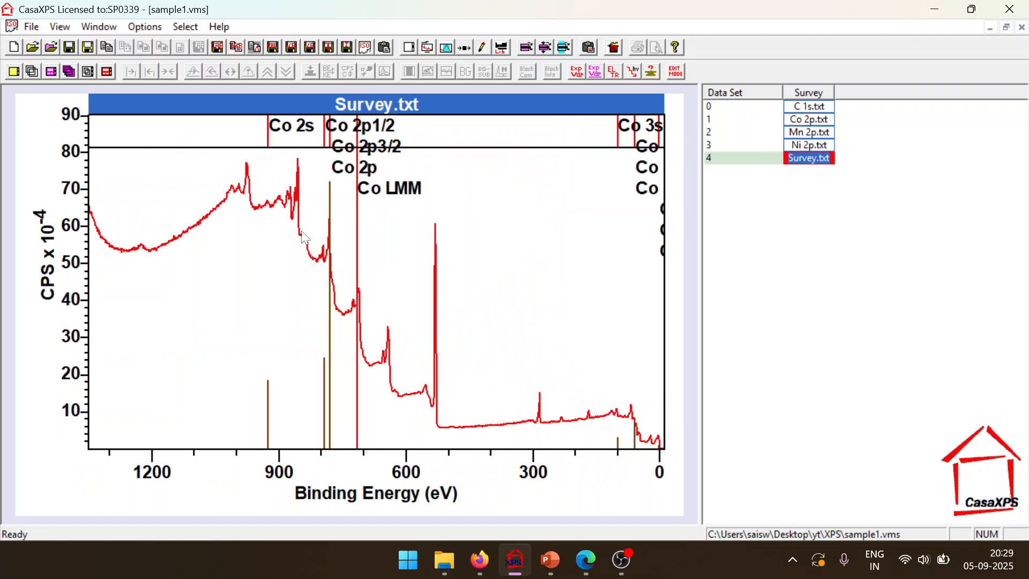
Create a quantification region over the Co 2p peaks in the survey spectrum and adjust its start to about 810.8 eV
drag(314, 196, 342, 296)
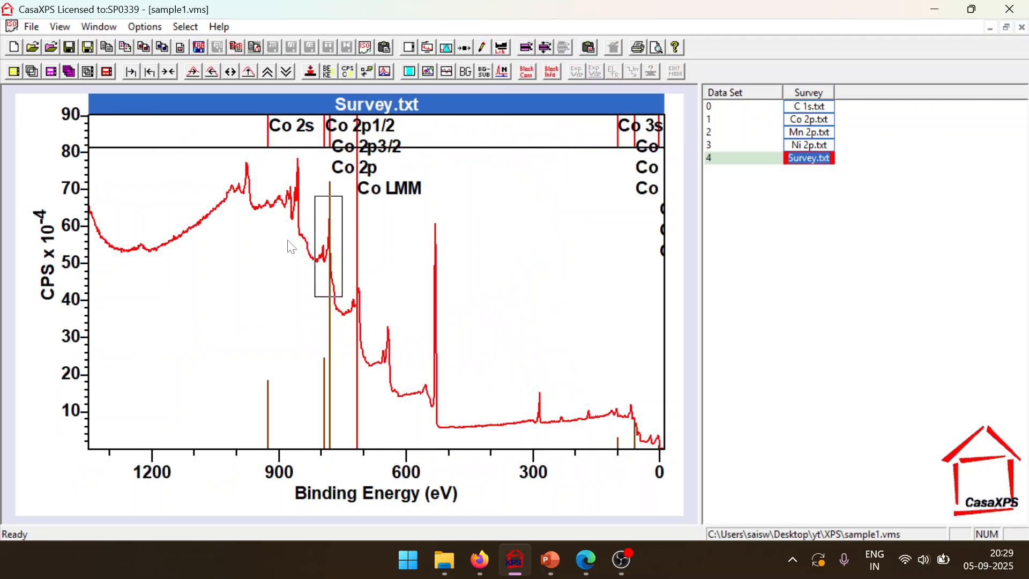
click(127, 76)
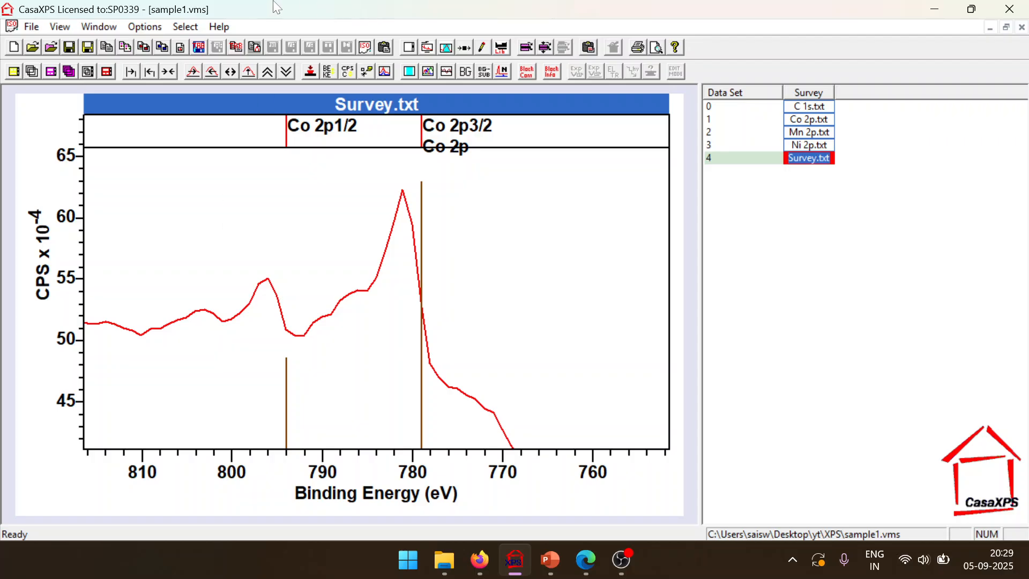
click(446, 47)
drag(496, 48, 831, 42)
click(735, 343)
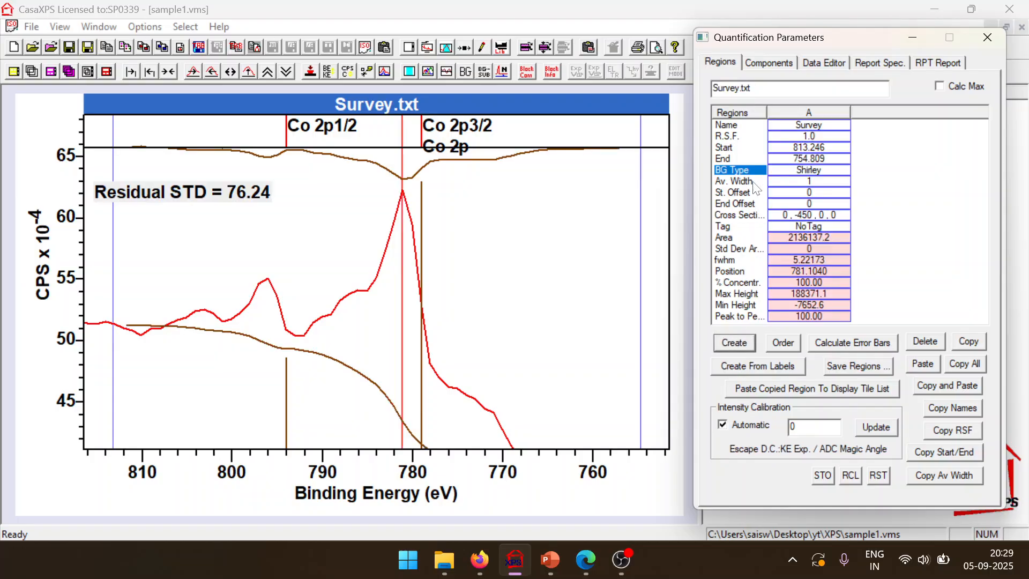
click(112, 351)
drag(112, 351, 138, 357)
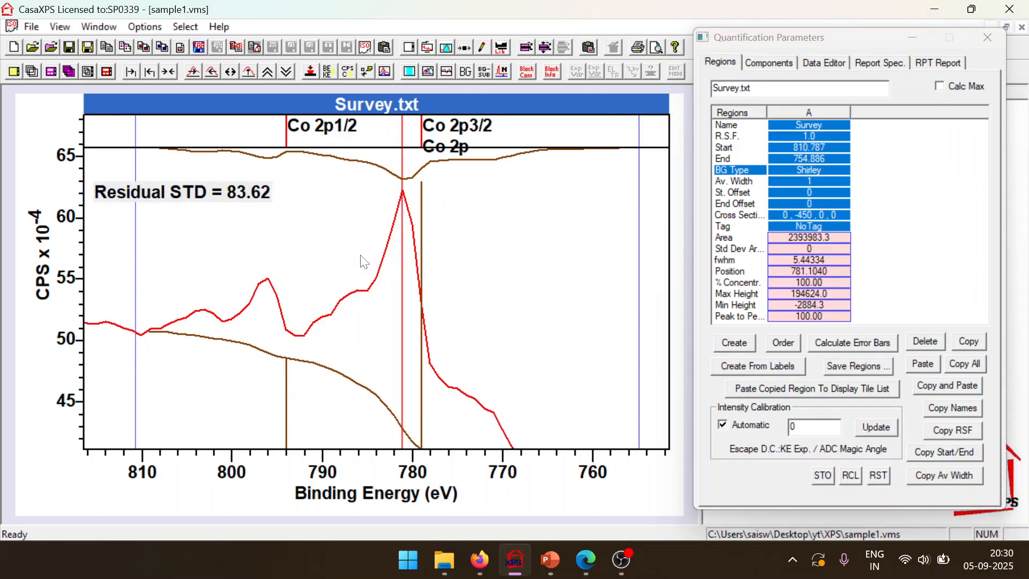
Adjust the survey's Co 2p region limits to start at about 811.7 eV and end at about 771.5 eV
click(150, 71)
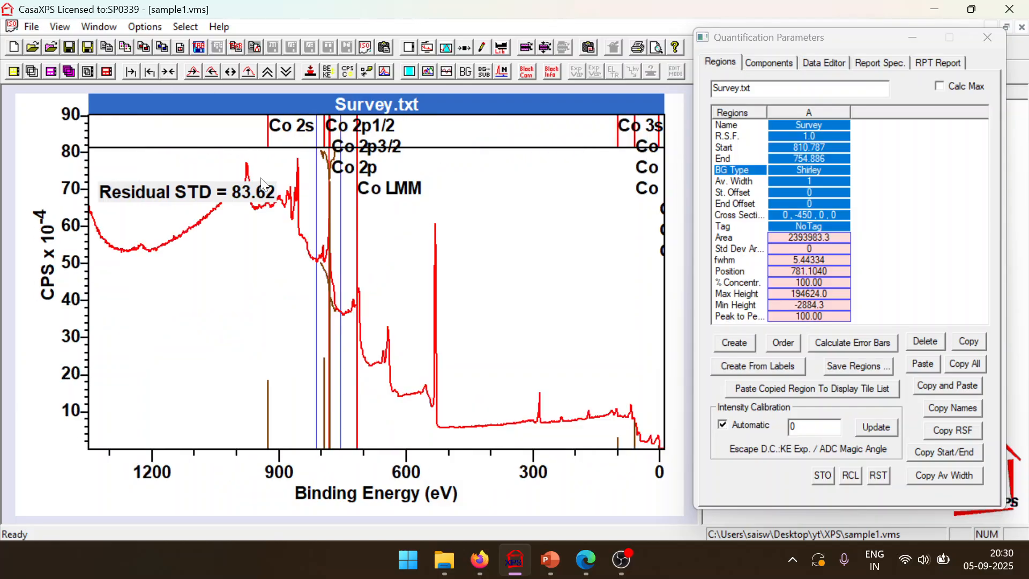
click(988, 37)
drag(311, 199, 352, 335)
click(129, 73)
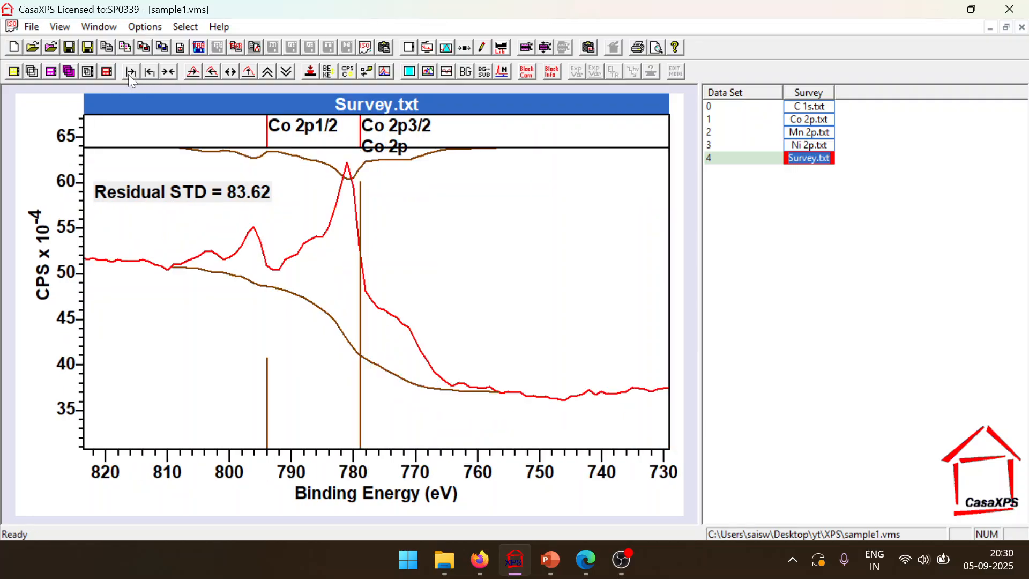
click(451, 48)
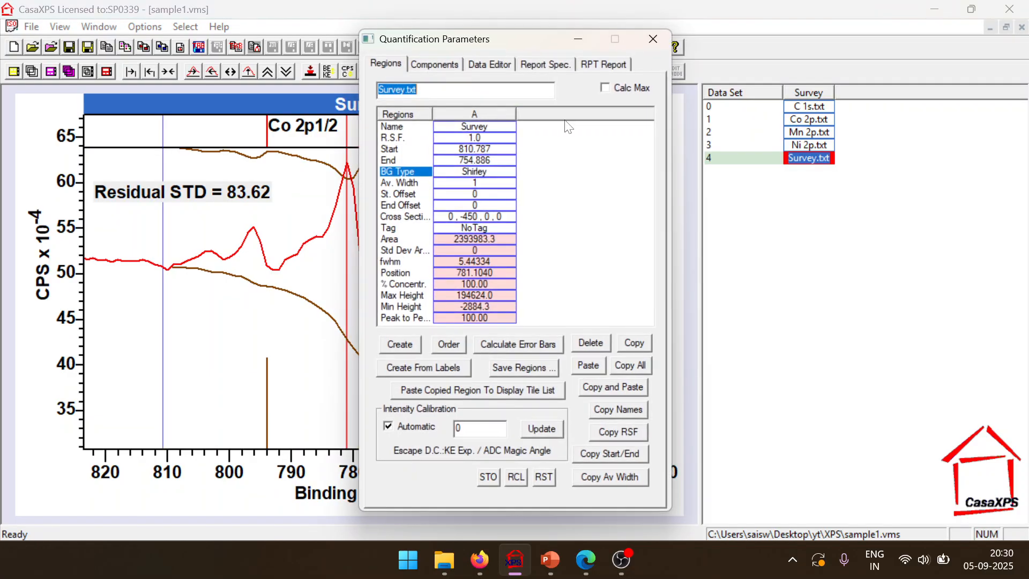
drag(445, 42, 866, 14)
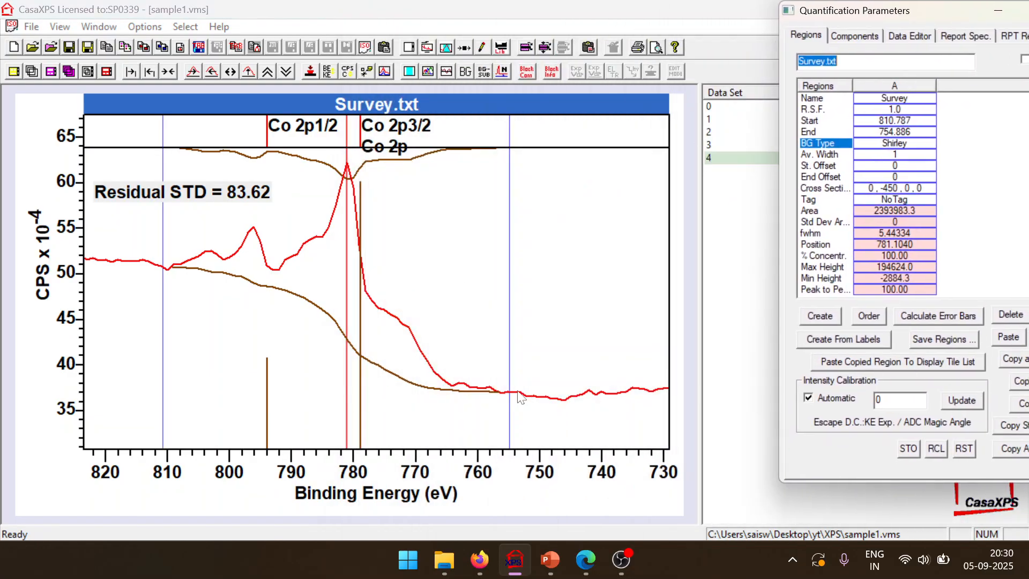
drag(509, 413, 407, 403)
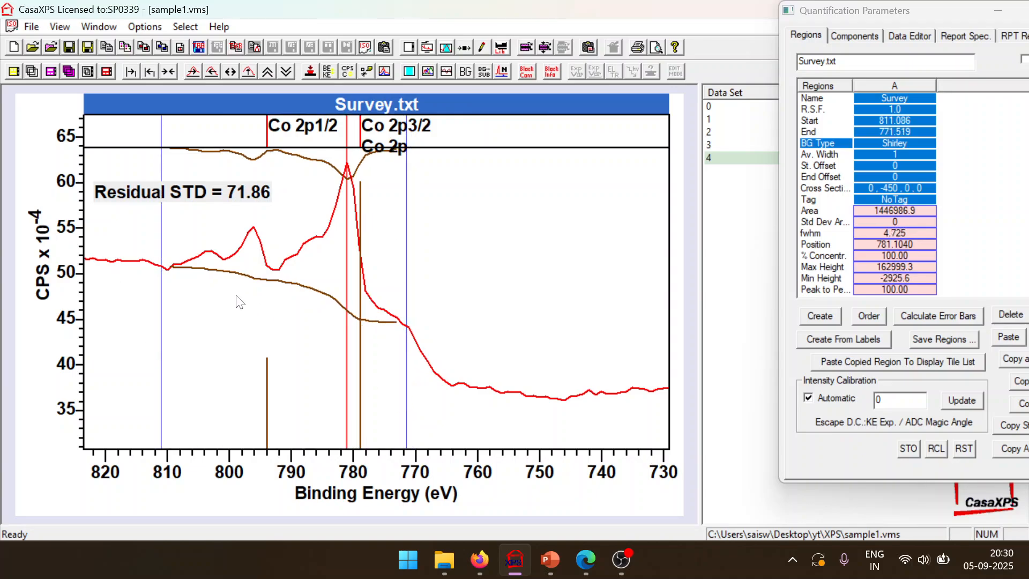
drag(163, 294, 159, 294)
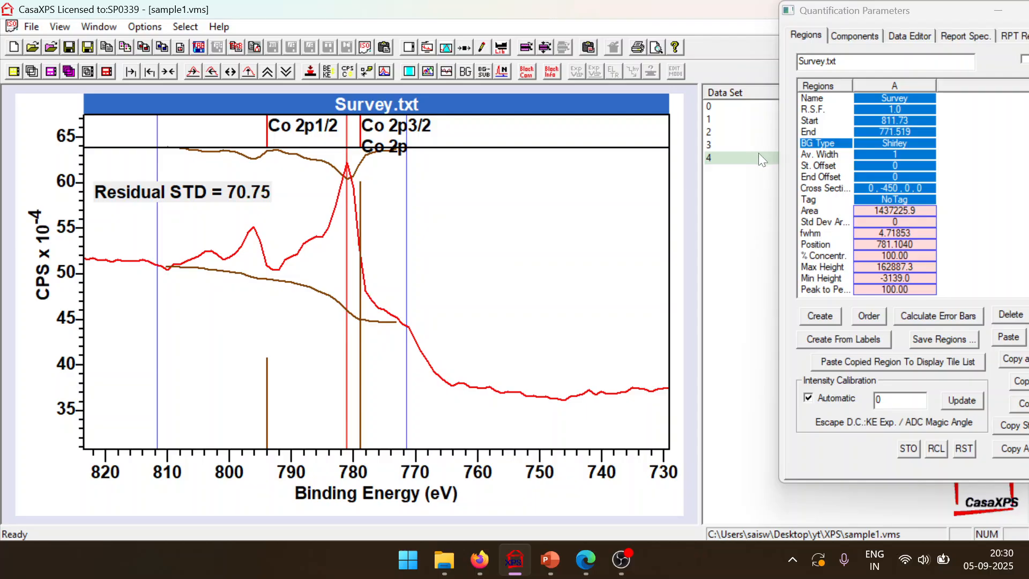
Rename the survey's Co 2p quantification region from the default name to "Co 2p"
drag(838, 24, 674, 79)
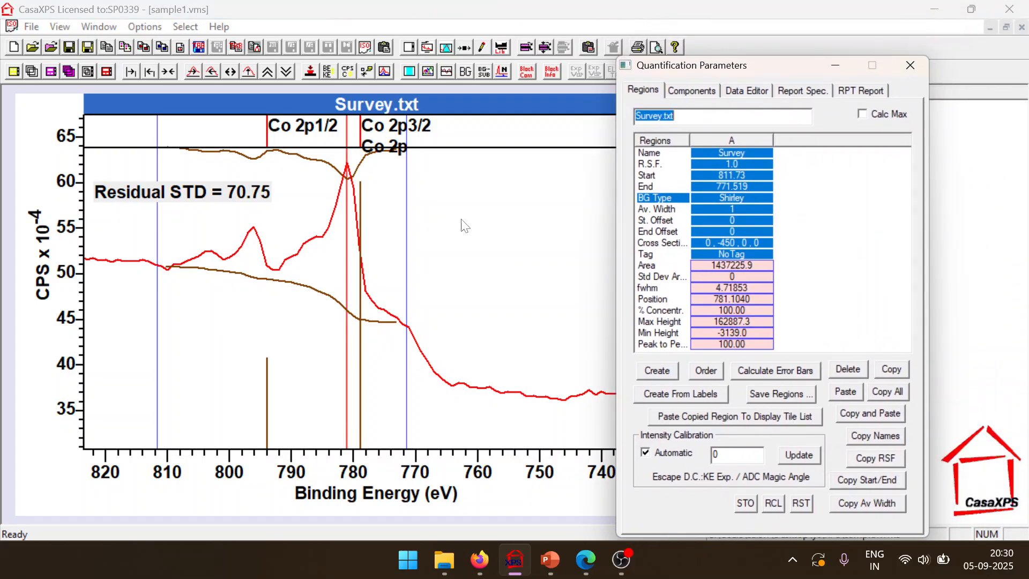
click(710, 152)
click(711, 152)
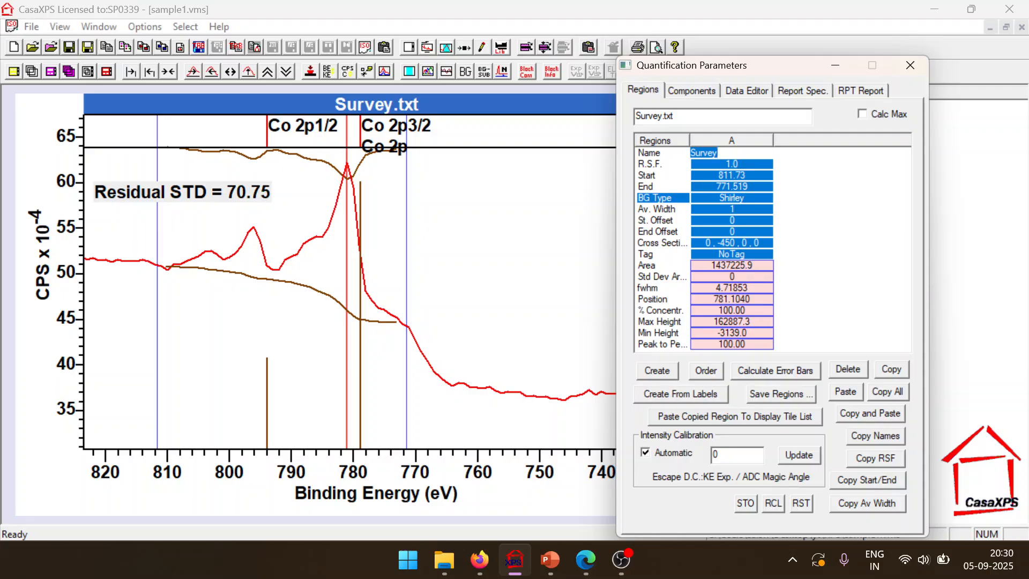
text(Co 2p)
click(697, 162)
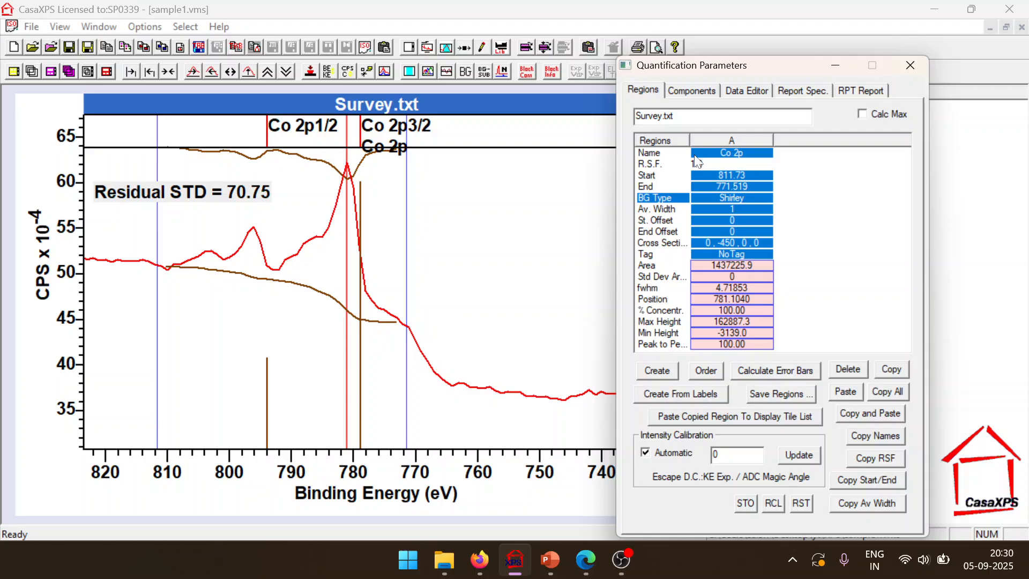
Switch to Firefox and look up the Co 2p relative sensitivity factor in the xpsfitting.com table, then return to CasaXPS
click(595, 558)
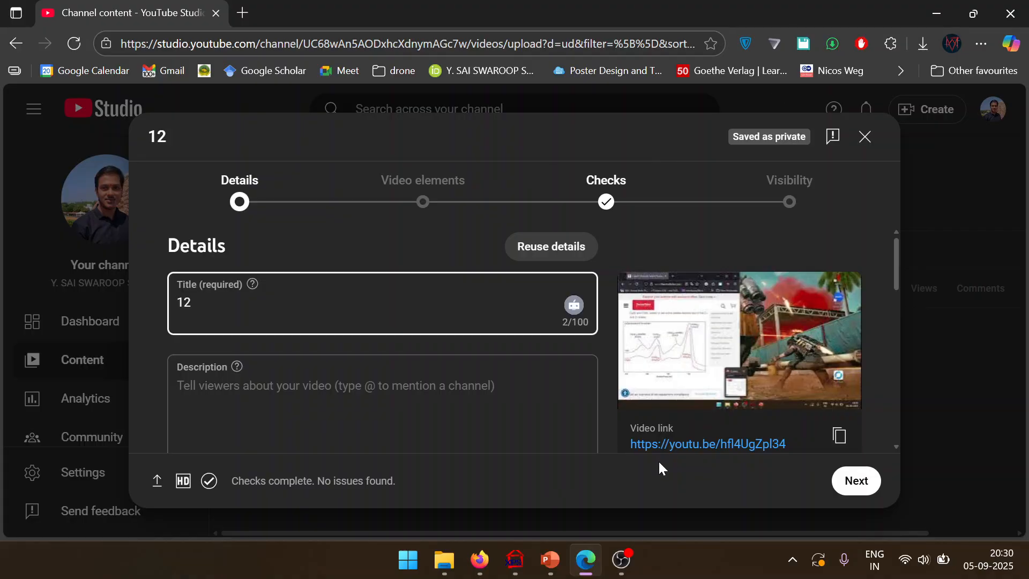
click(510, 562)
click(480, 561)
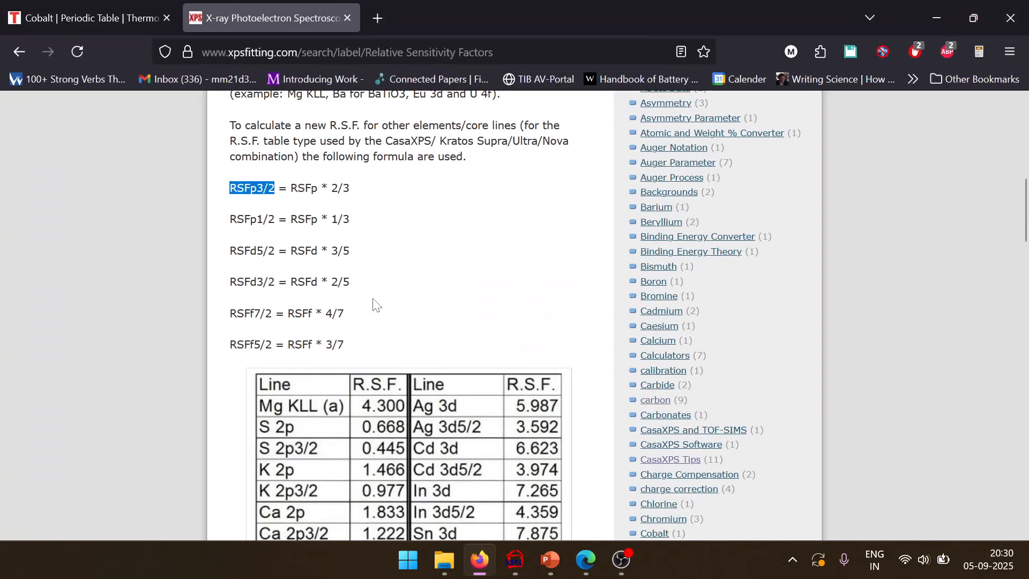
scroll(362, 298, down, 5)
scroll(362, 298, down, 2)
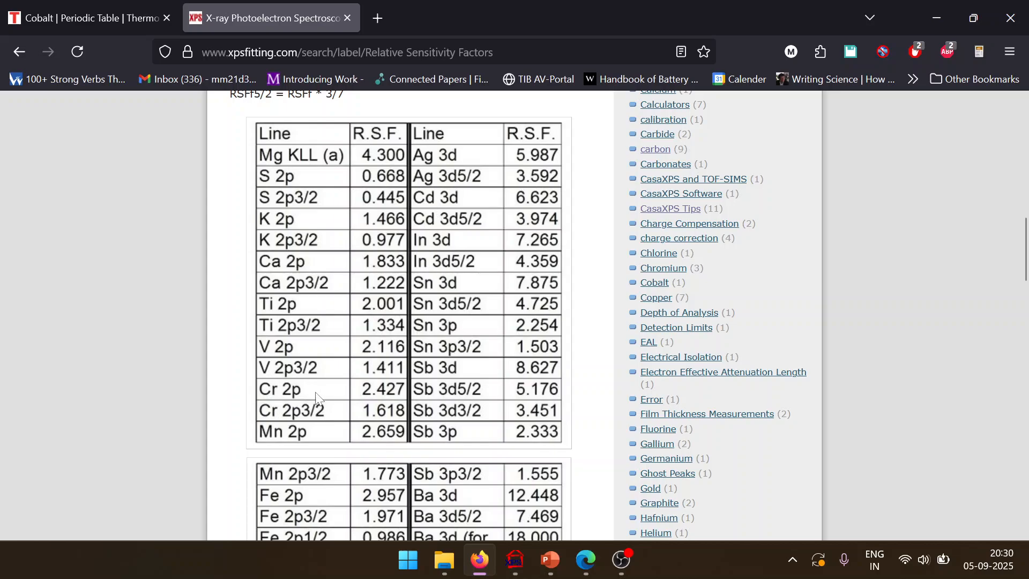
scroll(296, 316, down, 2)
scroll(311, 327, down, 4)
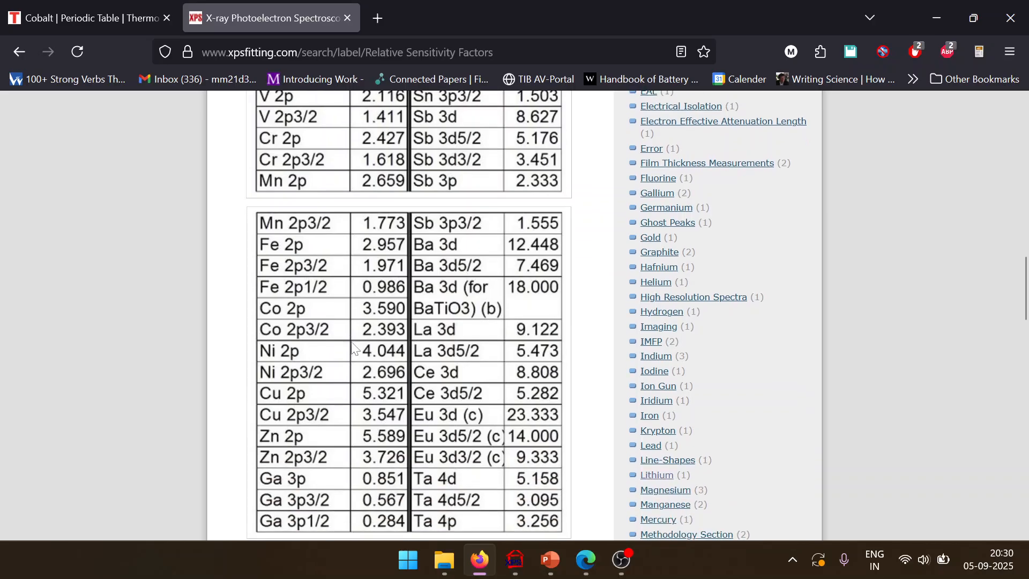
click(931, 23)
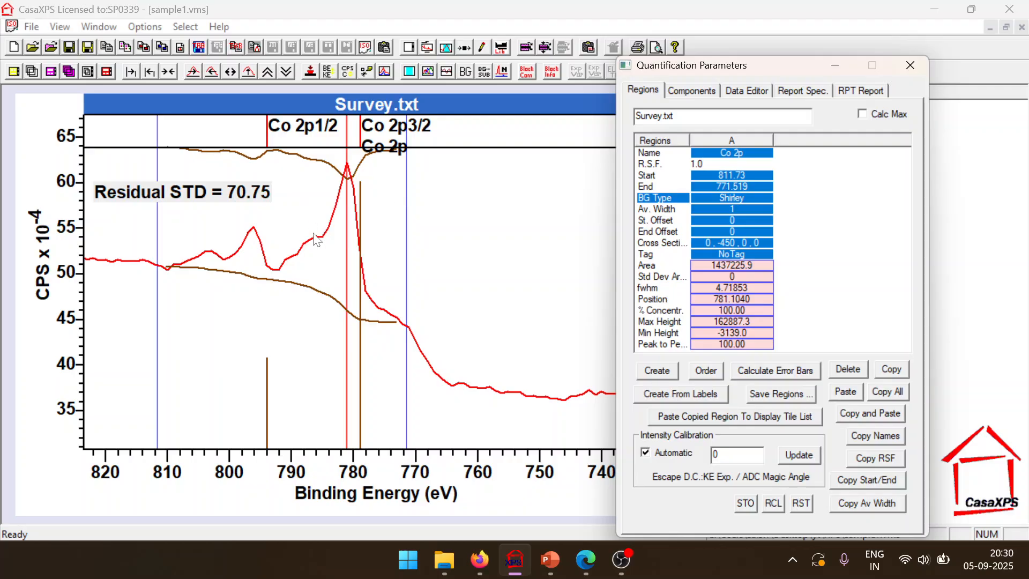
click(465, 551)
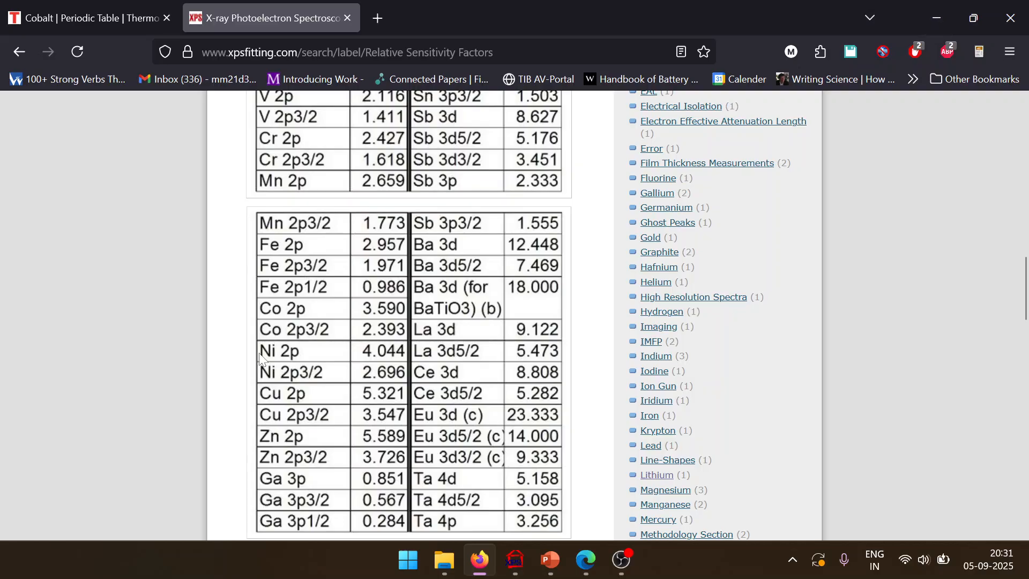
click(937, 18)
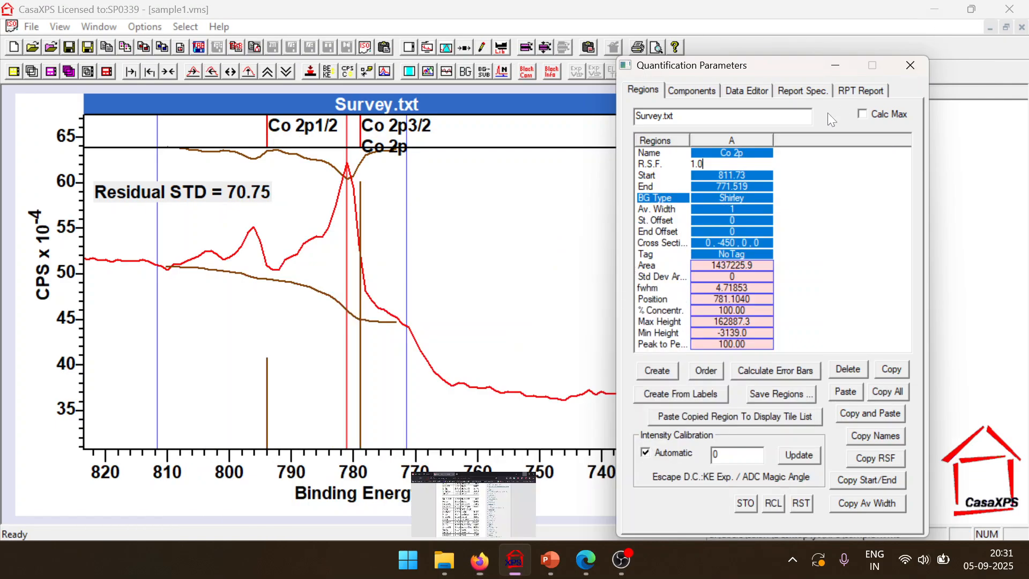
Set the R.S.F. of the Co 2p region to 3.59
click(731, 163)
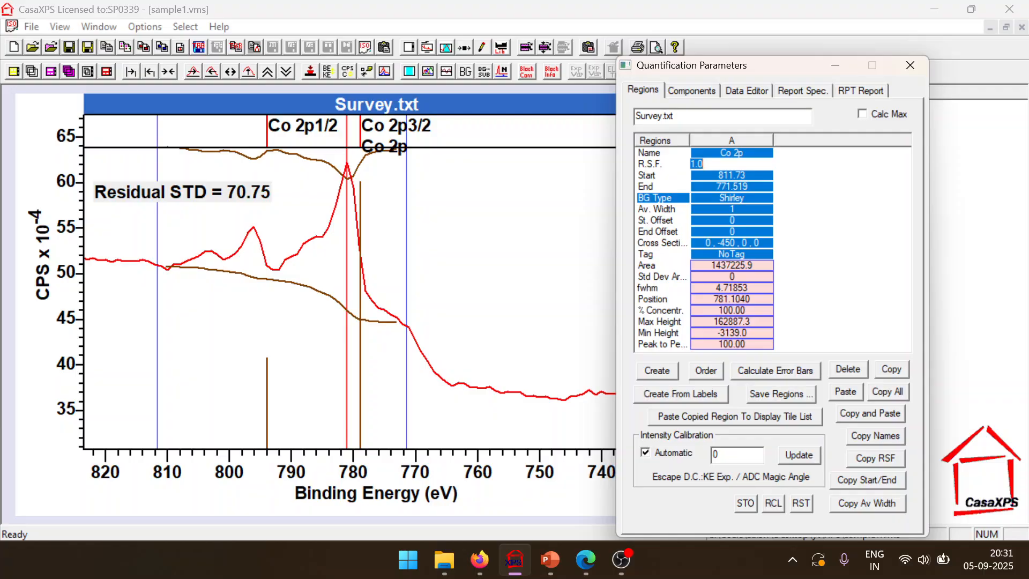
text(3)
key(Return)
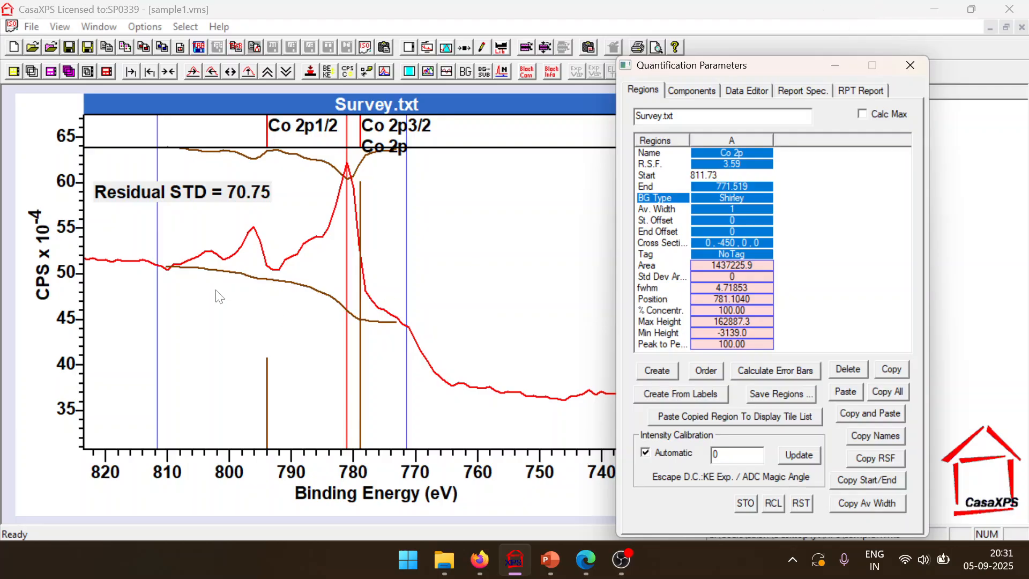
Return to the full survey and replace the Co line markers with Ni markers from the element library's periodic table
click(131, 71)
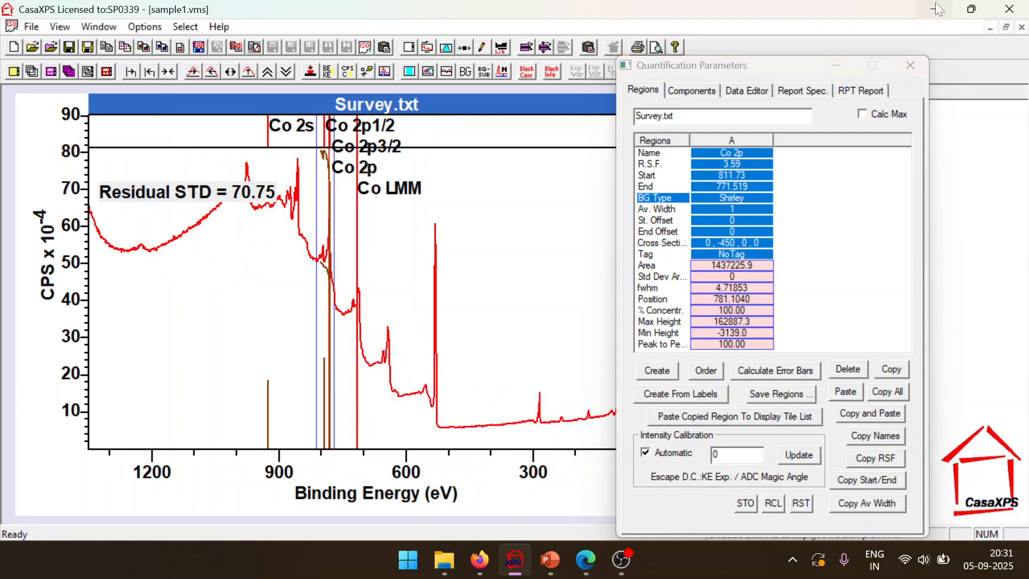
click(904, 68)
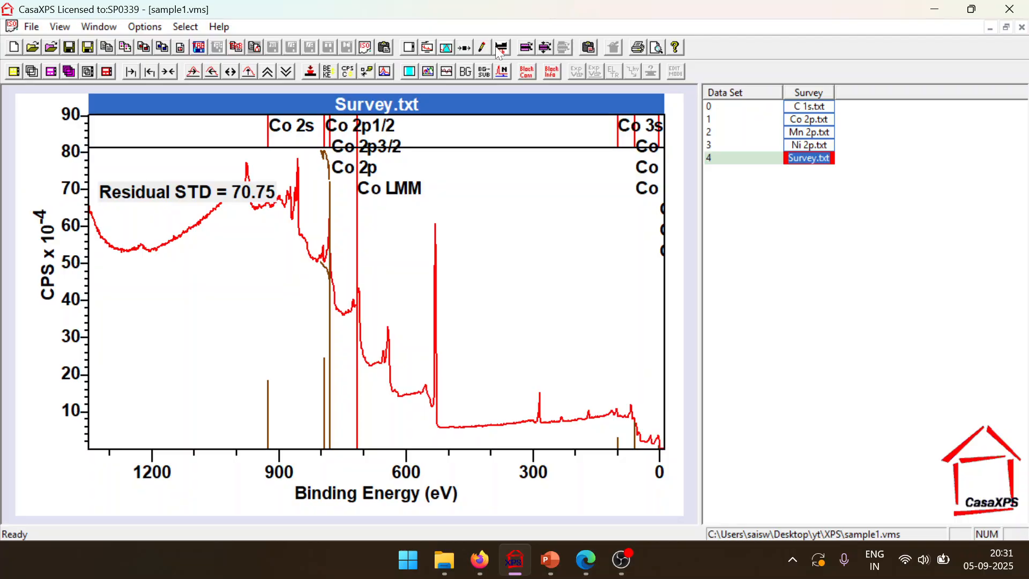
click(502, 47)
click(466, 91)
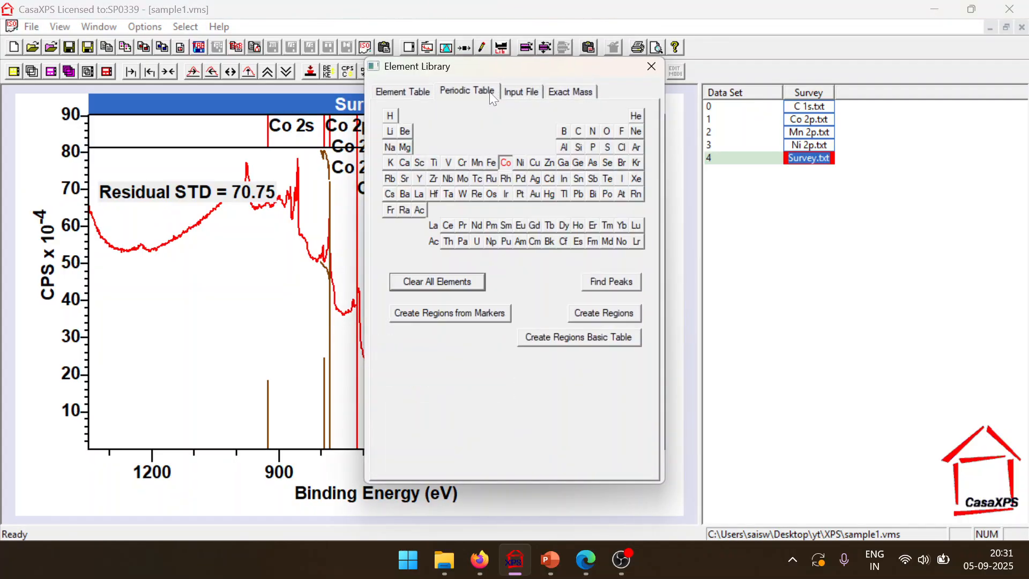
click(506, 162)
click(520, 162)
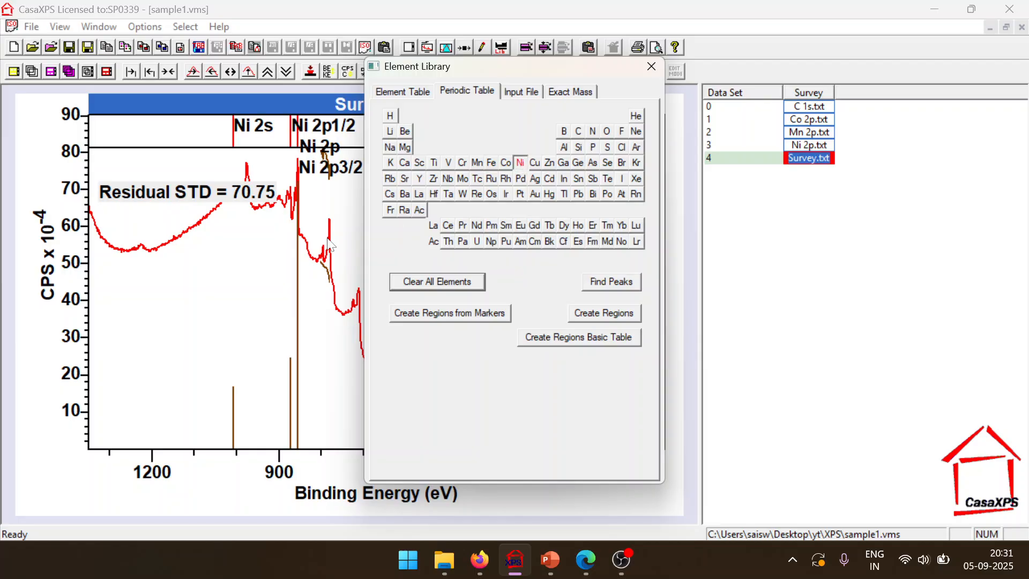
click(652, 66)
Create a second quantification region over the Ni 2p peaks in the survey spectrum
drag(279, 155, 314, 279)
click(132, 73)
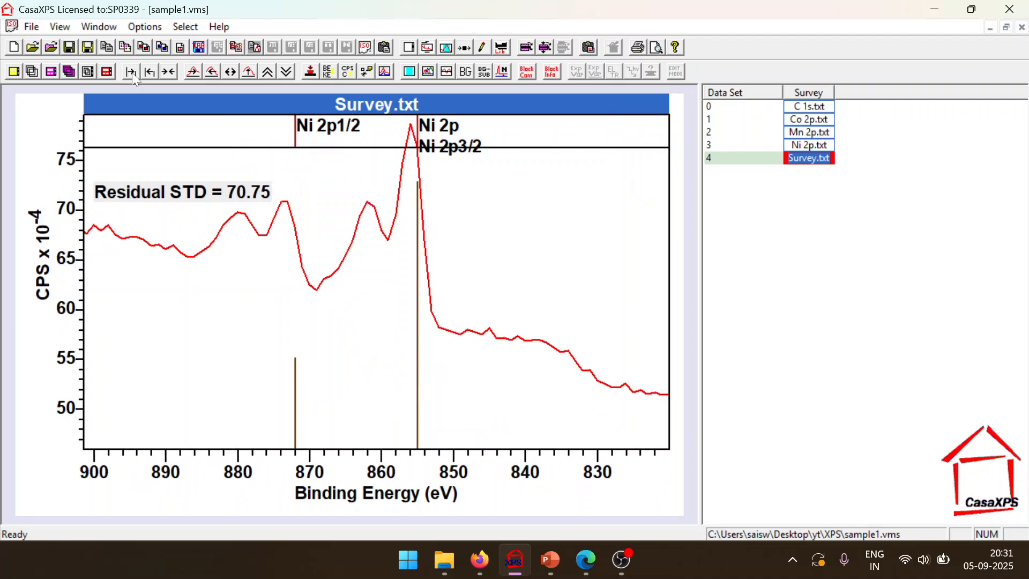
click(450, 48)
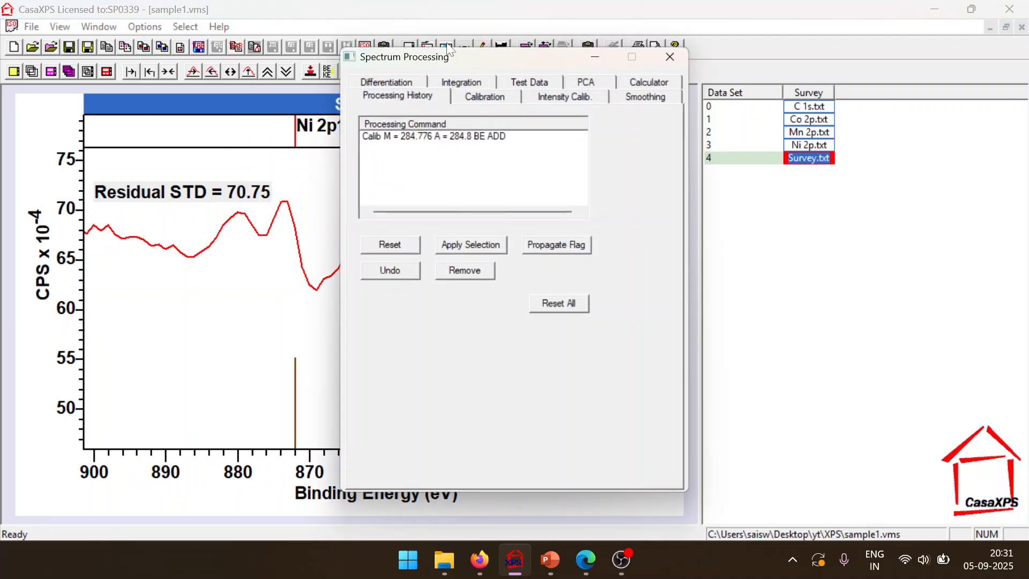
click(678, 51)
click(445, 48)
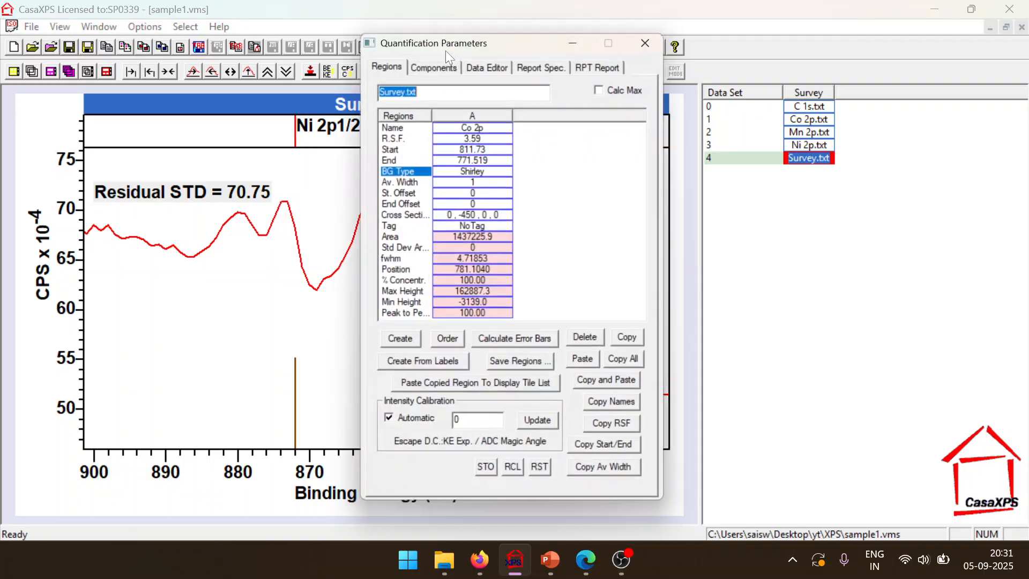
drag(486, 46, 709, 27)
click(638, 326)
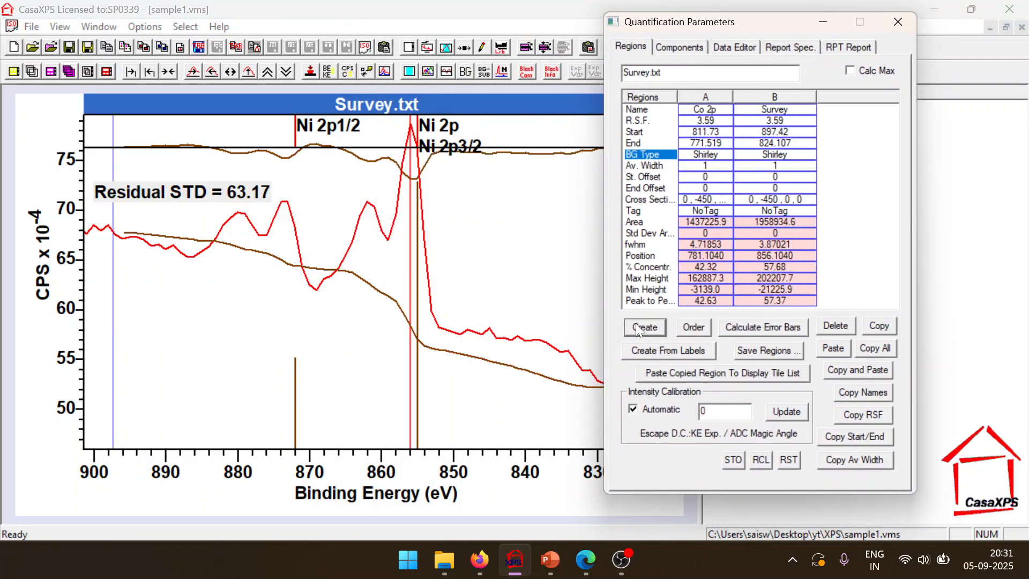
Adjust the new region over the Ni 2p peaks to start at about 888.8 eV and end at about 843.7 eV
click(169, 262)
drag(168, 261, 193, 280)
drag(732, 27, 855, 28)
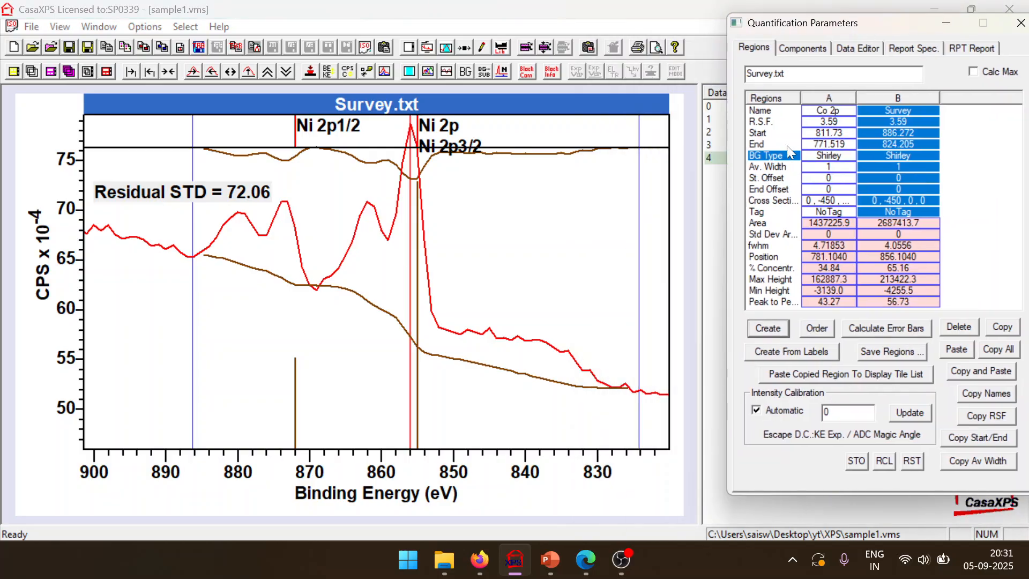
drag(639, 297, 499, 298)
drag(188, 304, 177, 305)
drag(838, 15, 715, 26)
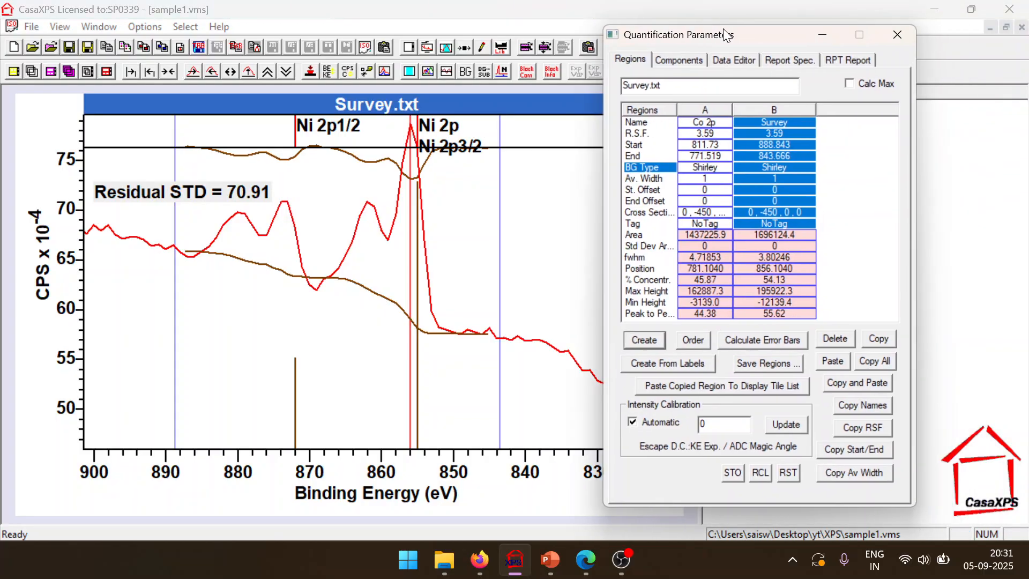
Rename the second quantification region as "Ni 2p"
click(782, 130)
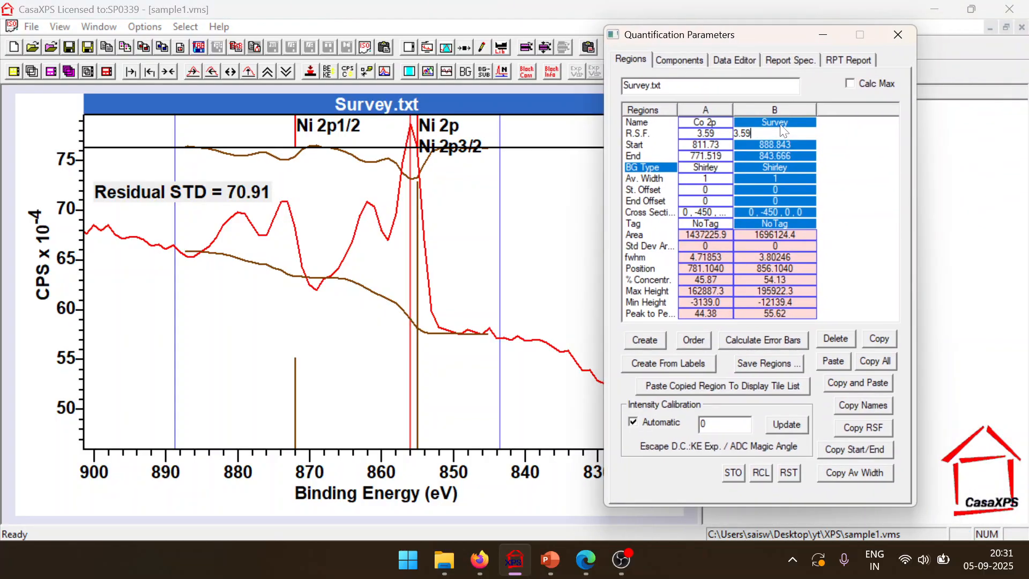
click(780, 123)
text(n)
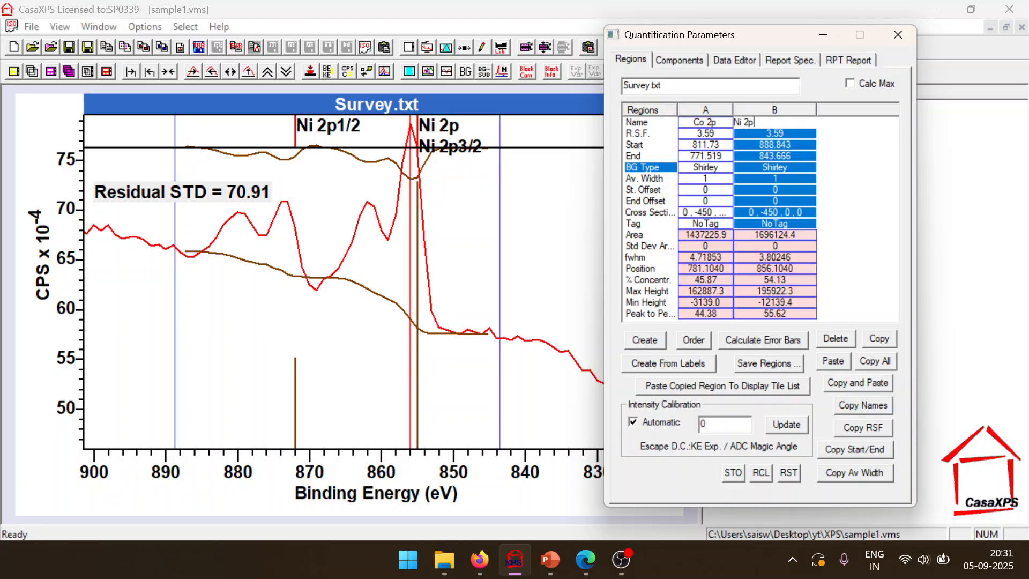
click(782, 128)
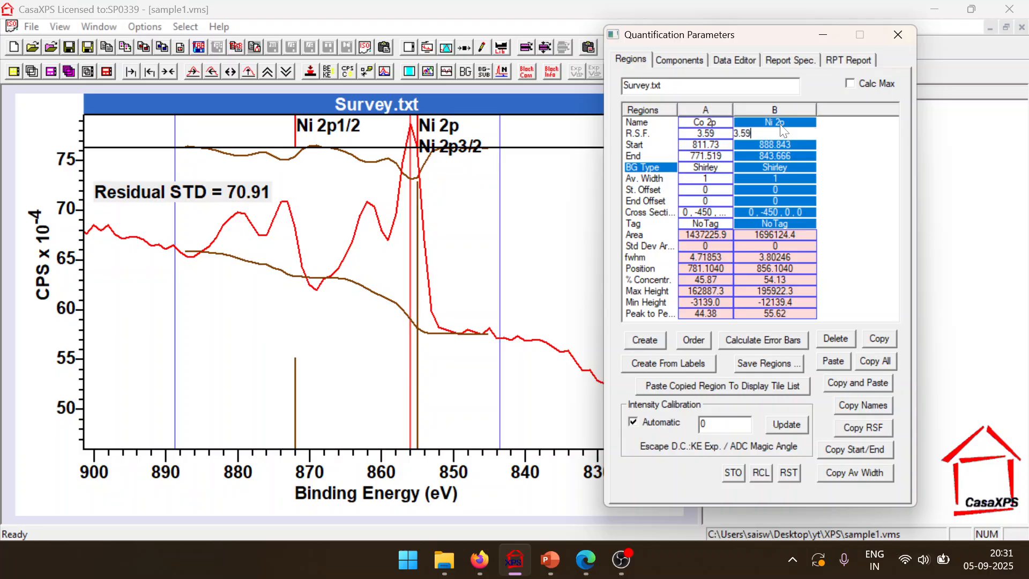
Look up the Ni 2p sensitivity factor in the Firefox table and set the Ni 2p region's R.S.F. to 4.044 in CasaXPS
click(480, 560)
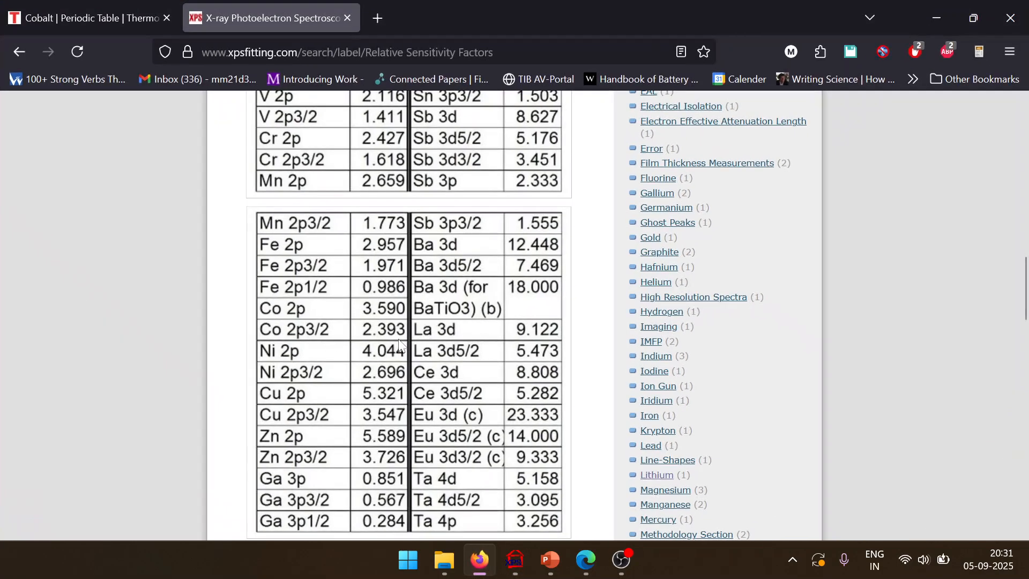
click(937, 18)
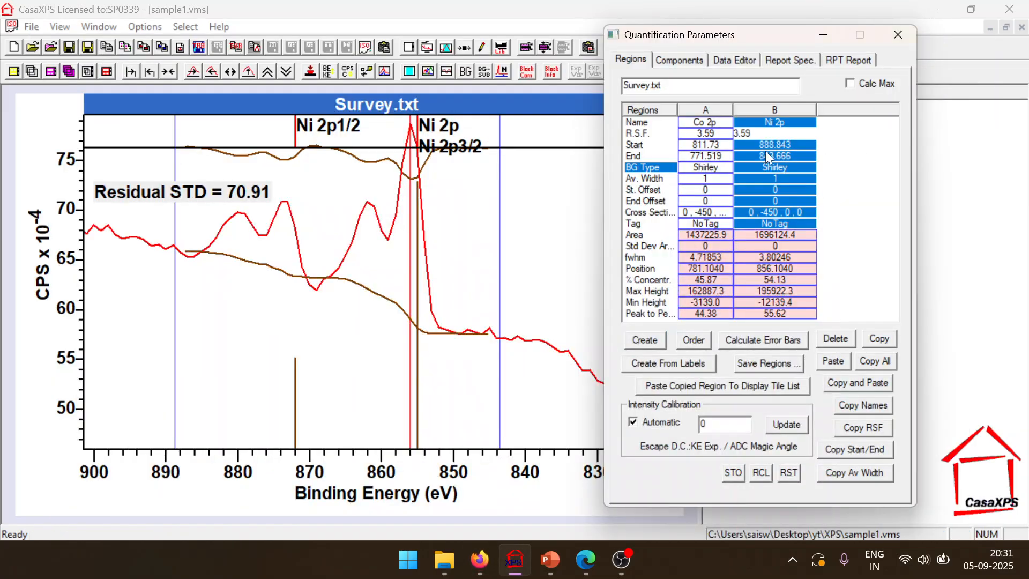
key(BackSpace)
key(BackSpace)
key(BackSpace)
key(BackSpace)
text(4.044)
key(Return)
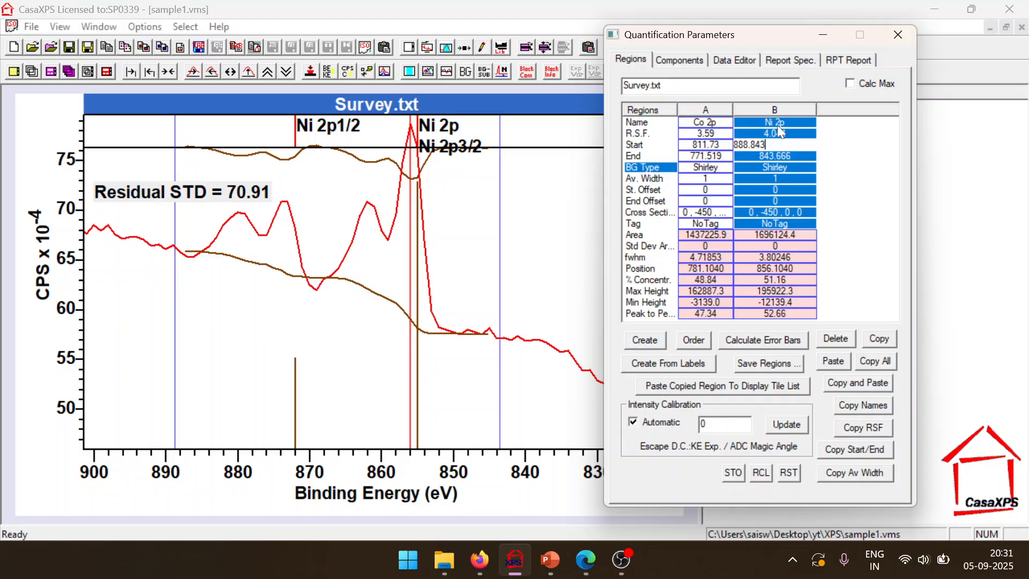
Return to the full survey and replace the Ni line markers with Mn markers from the element library
click(164, 73)
click(898, 34)
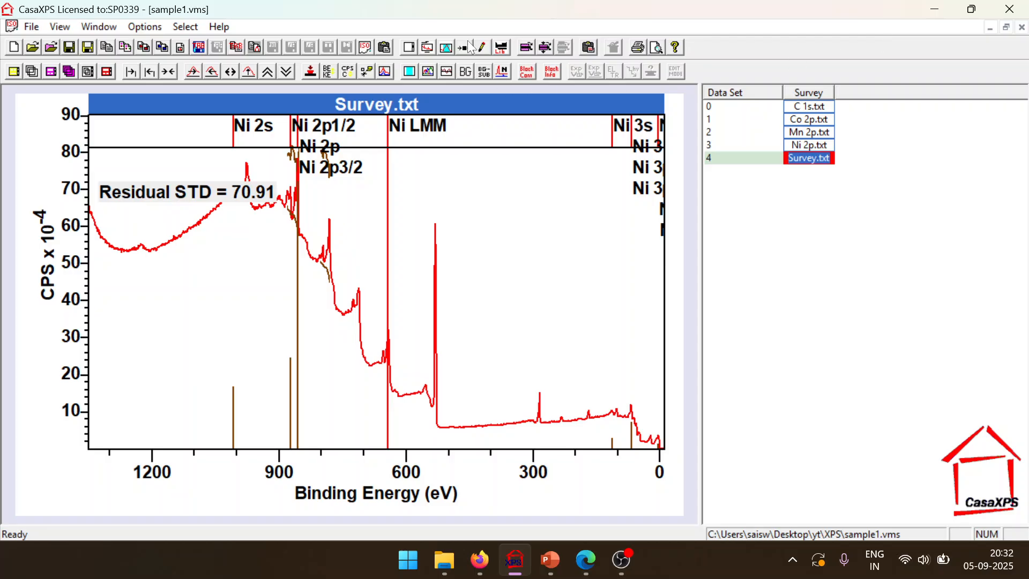
click(501, 49)
click(497, 92)
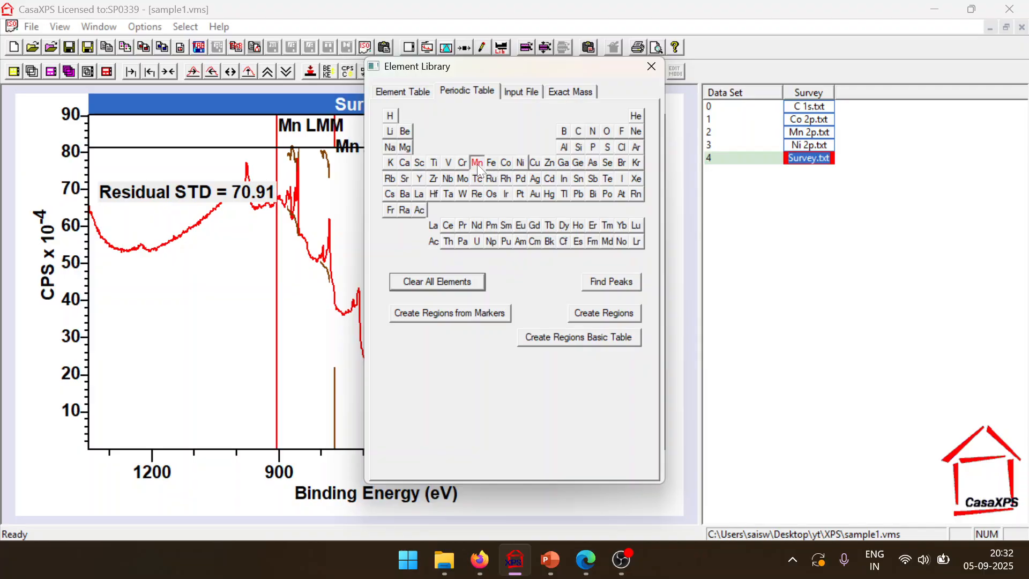
click(650, 68)
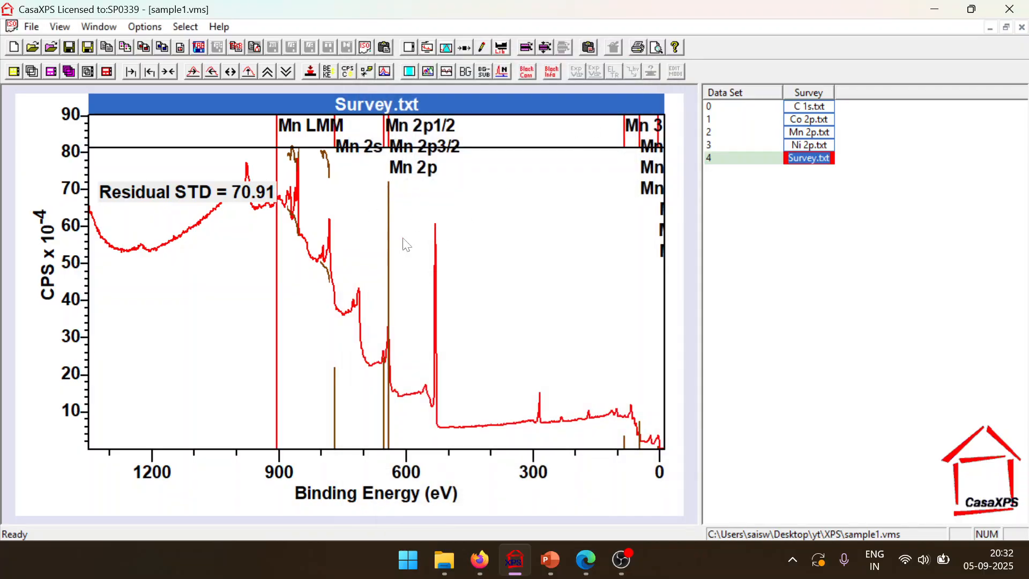
Create a third quantification region over the Mn 2p peaks in the survey and set its start to about 662.4 eV
drag(373, 386, 412, 432)
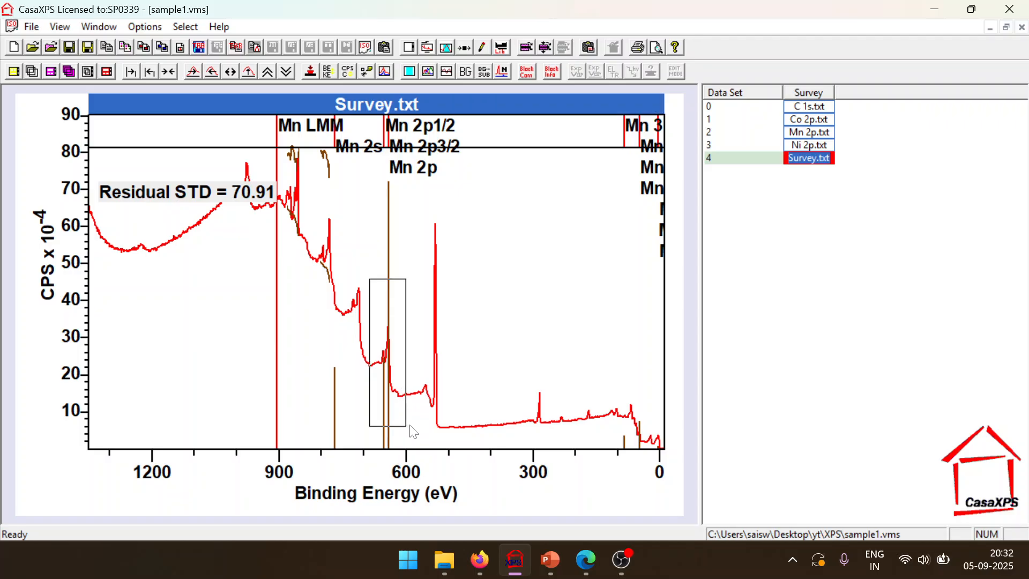
click(129, 71)
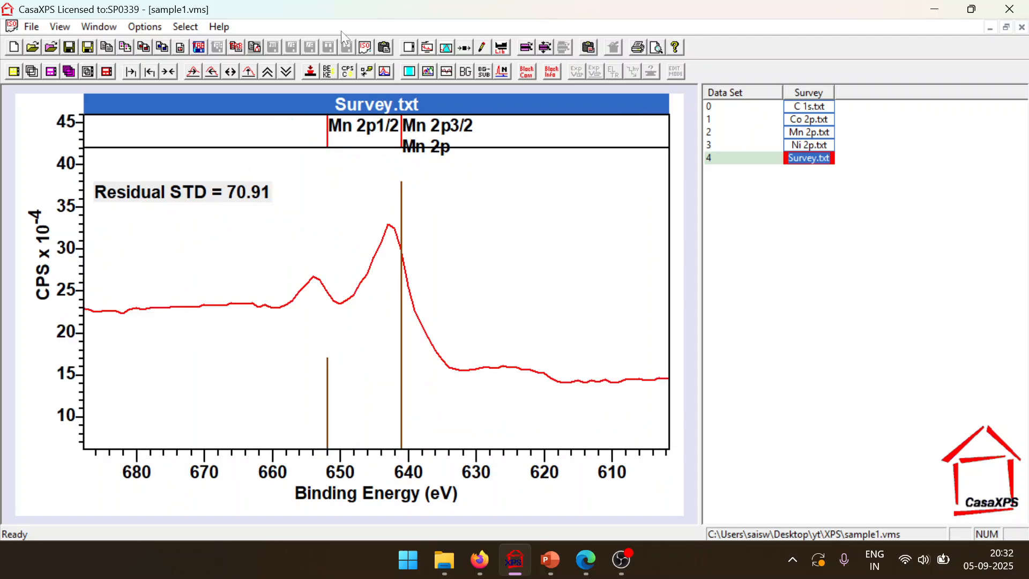
click(451, 50)
drag(454, 37, 697, 52)
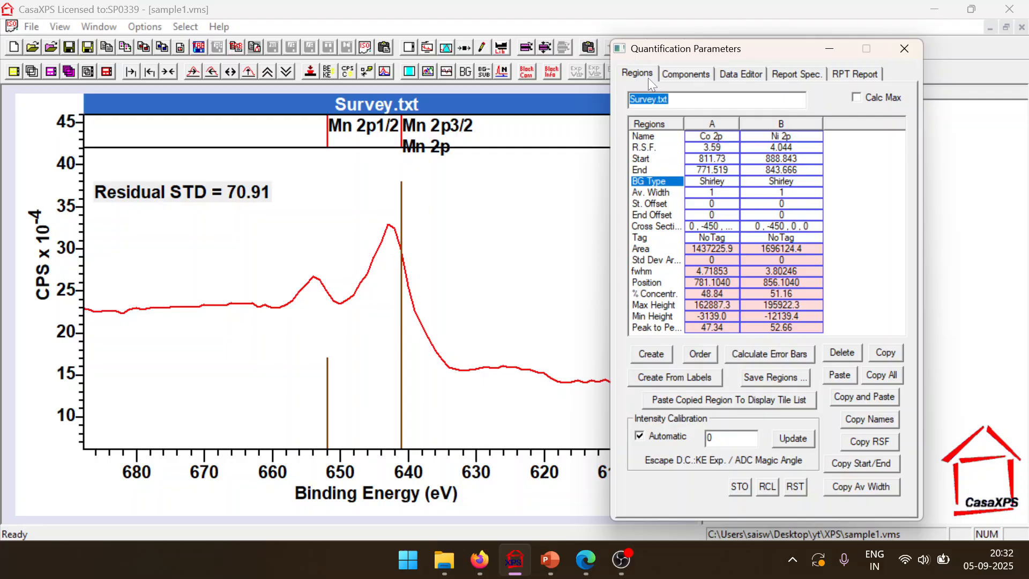
click(633, 359)
drag(113, 321, 256, 330)
click(751, 47)
drag(751, 47, 874, 51)
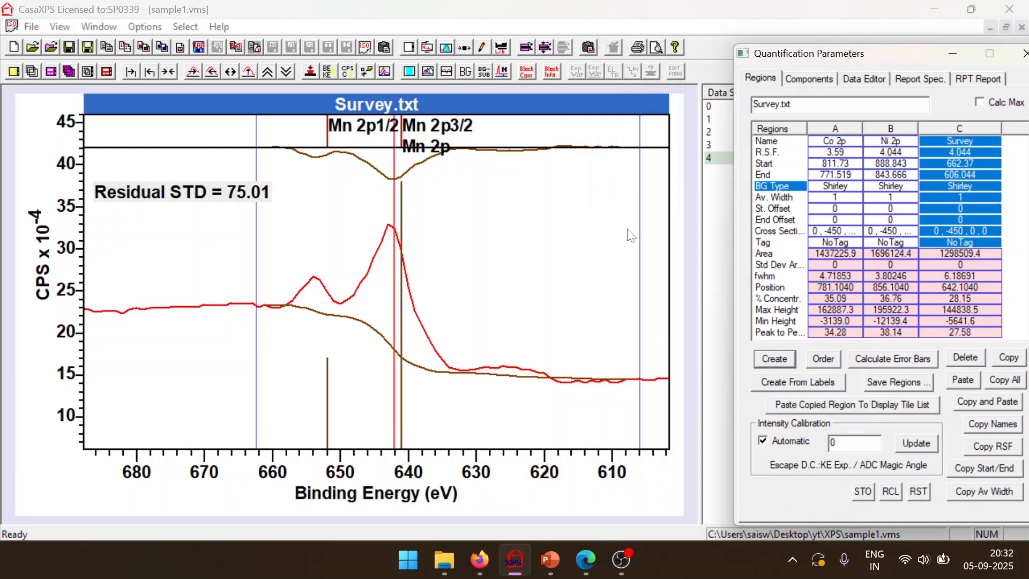
Set the third region's end to about 632.07 eV, just past the Mn 2p peak, and name the region "Mn 2p"
drag(640, 242, 465, 272)
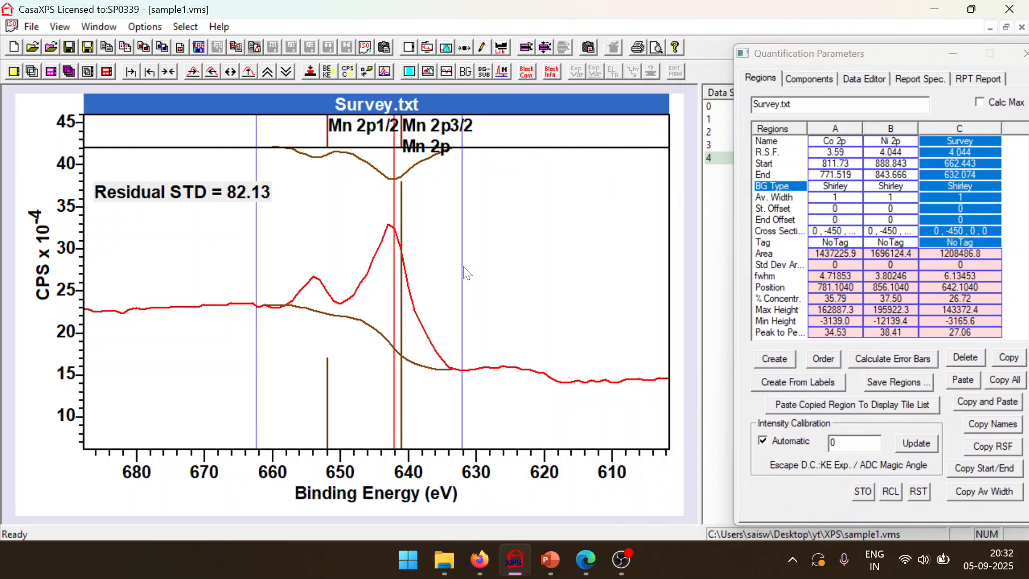
click(959, 142)
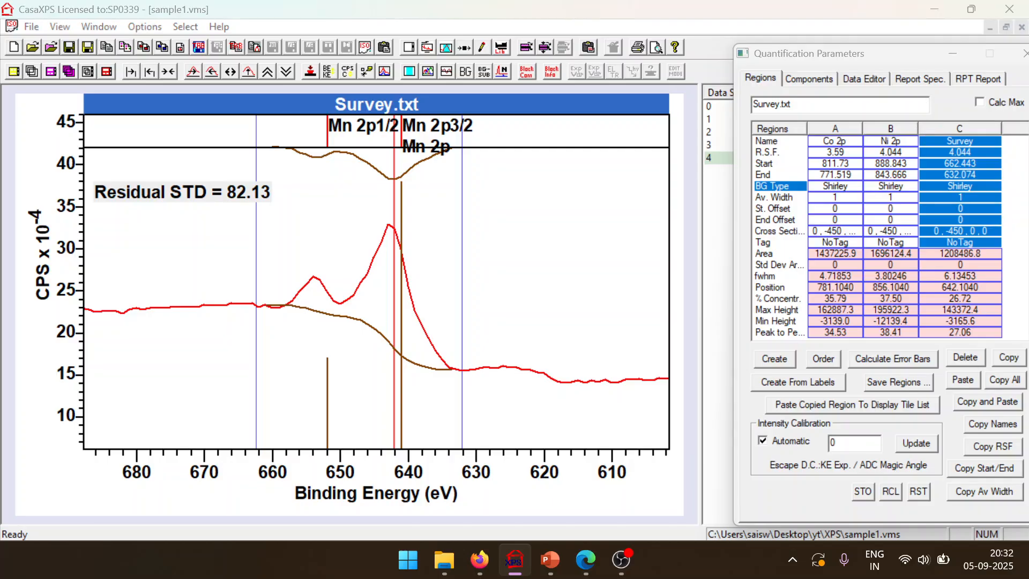
text(Mn)
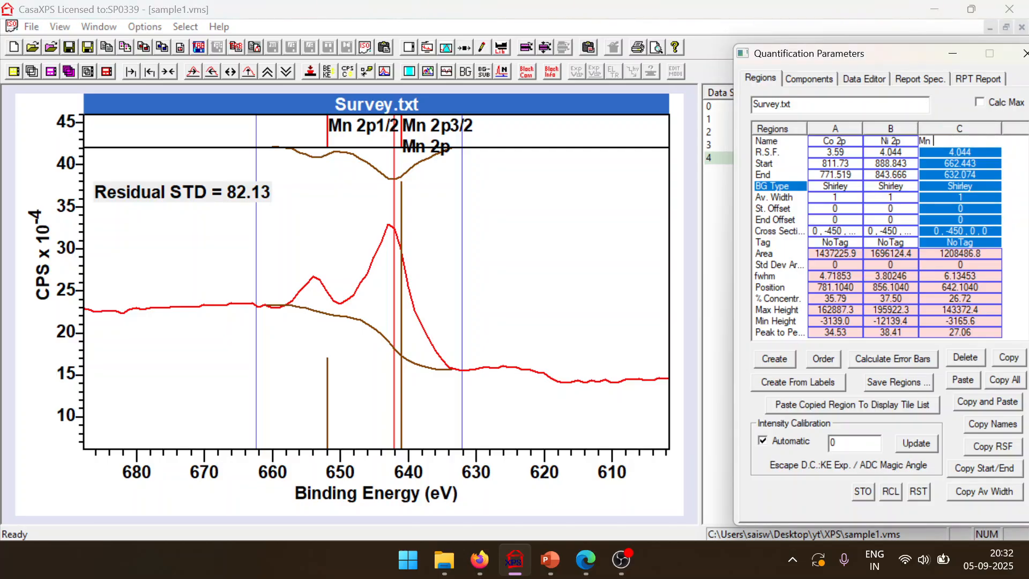
text( 2p)
key(Return)
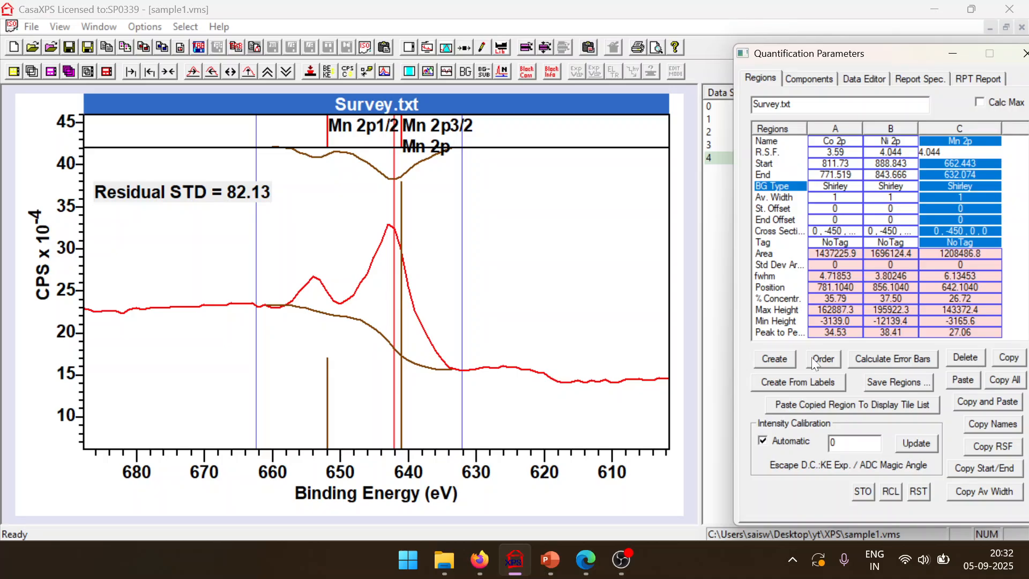
Switch to Firefox and check the Mn 2p and Mn 2p3/2 sensitivity factors and the RSFp3/2 relation on the reference page
click(484, 567)
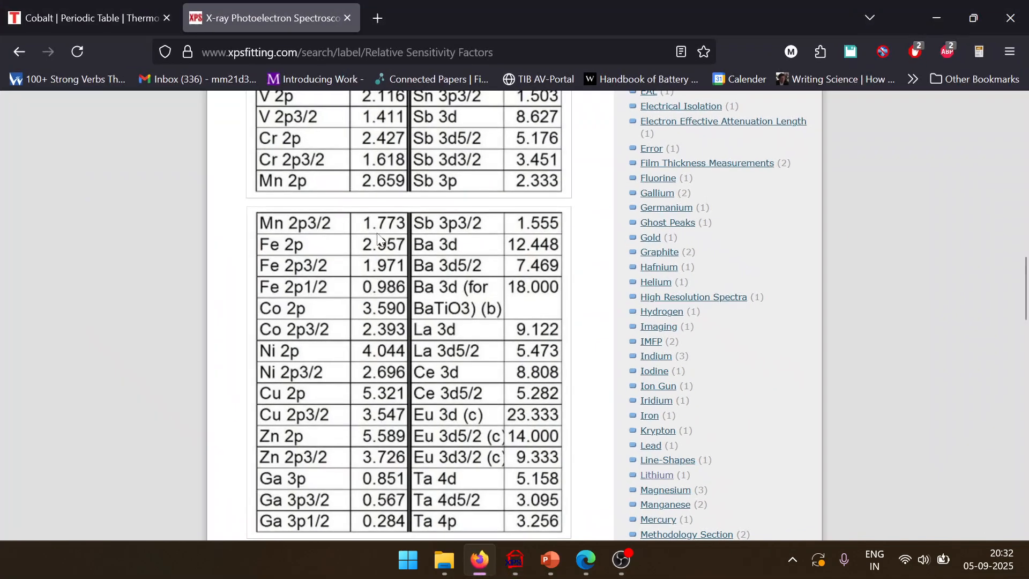
scroll(342, 245, up, 5)
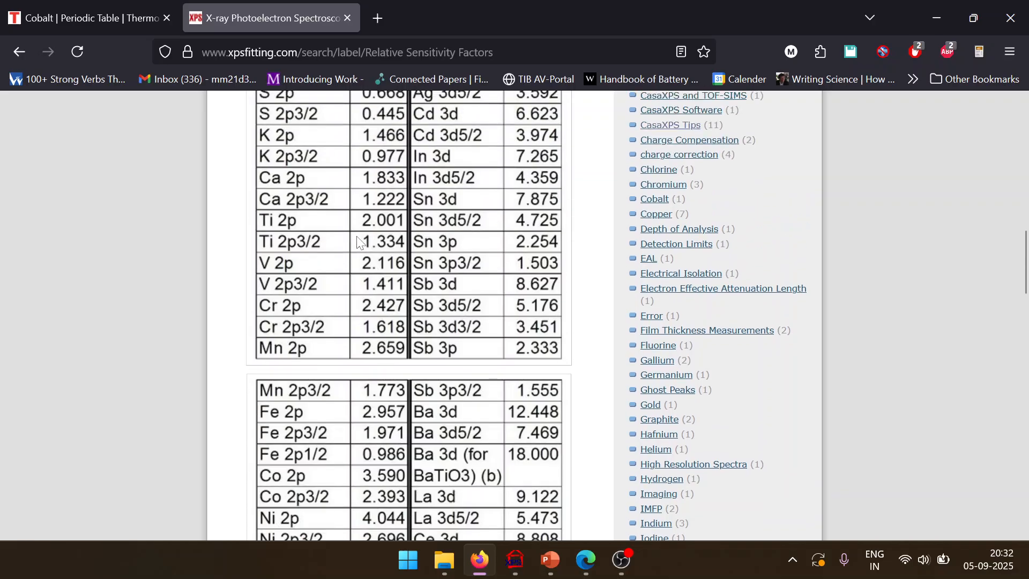
scroll(358, 242, down, 8)
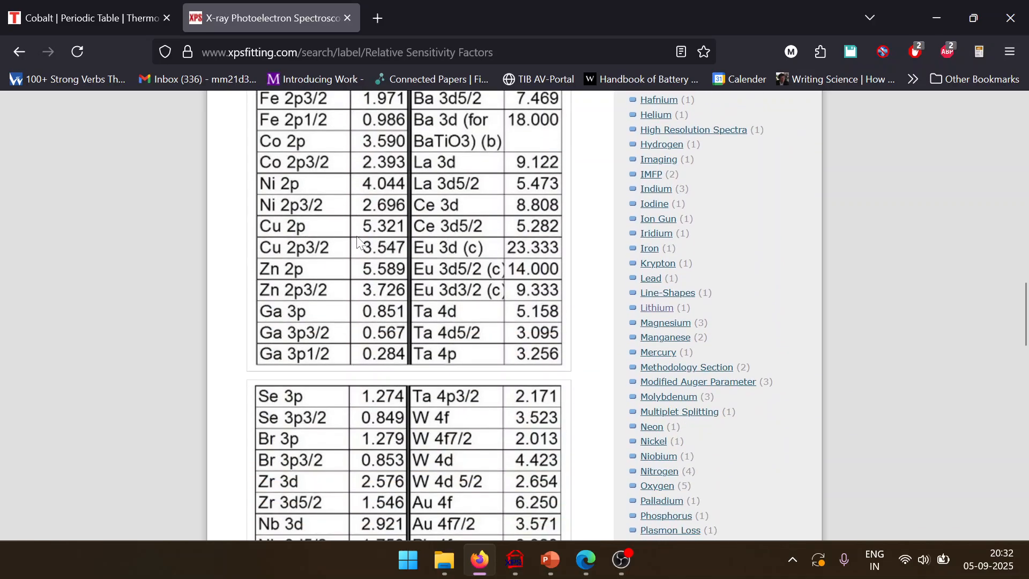
scroll(358, 242, up, 6)
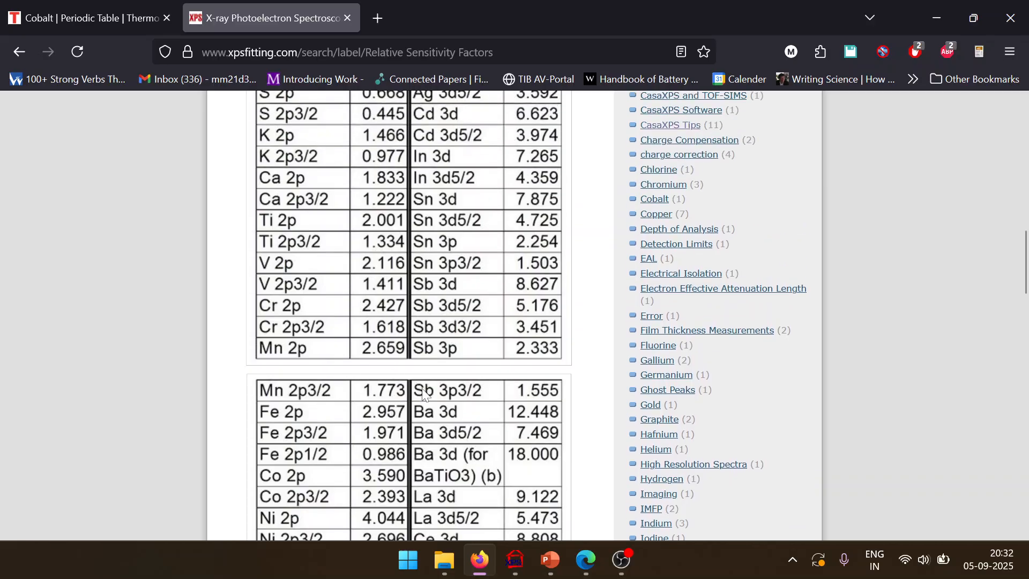
scroll(425, 394, up, 5)
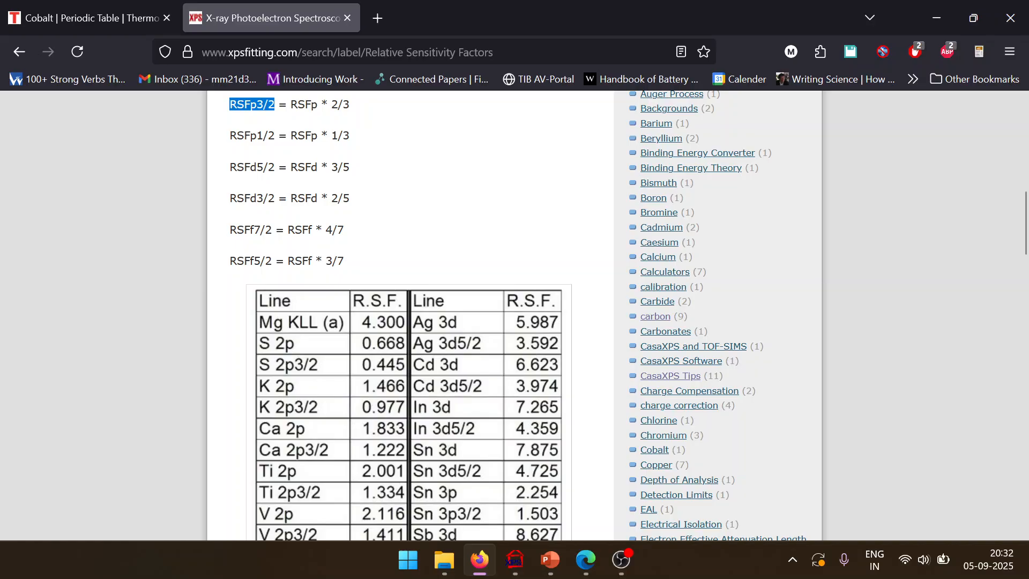
scroll(374, 247, down, 5)
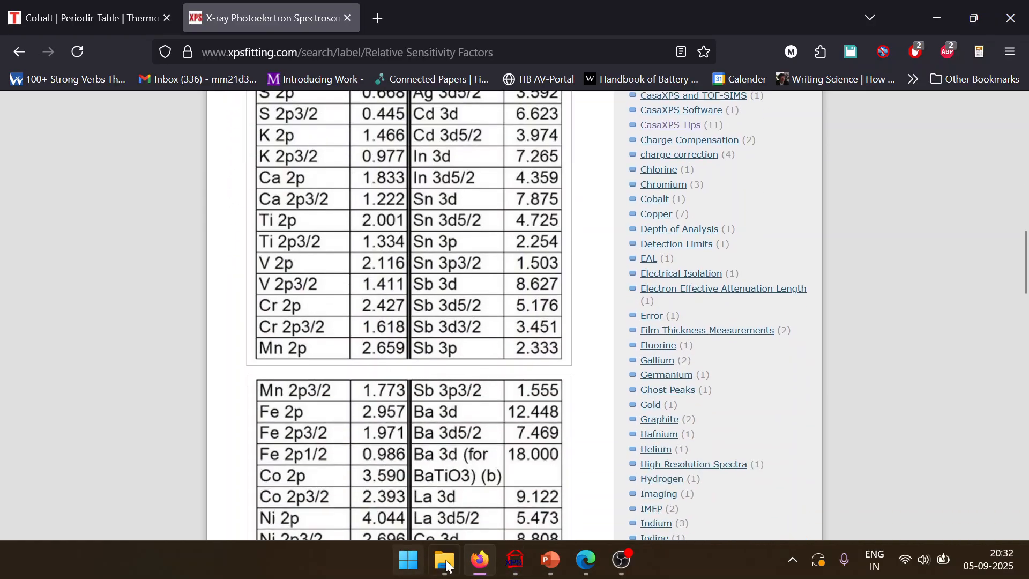
Work out the full Mn 2p sensitivity factor in Calculator as 1.773 × 3 / 2, then minimize Calculator
click(408, 560)
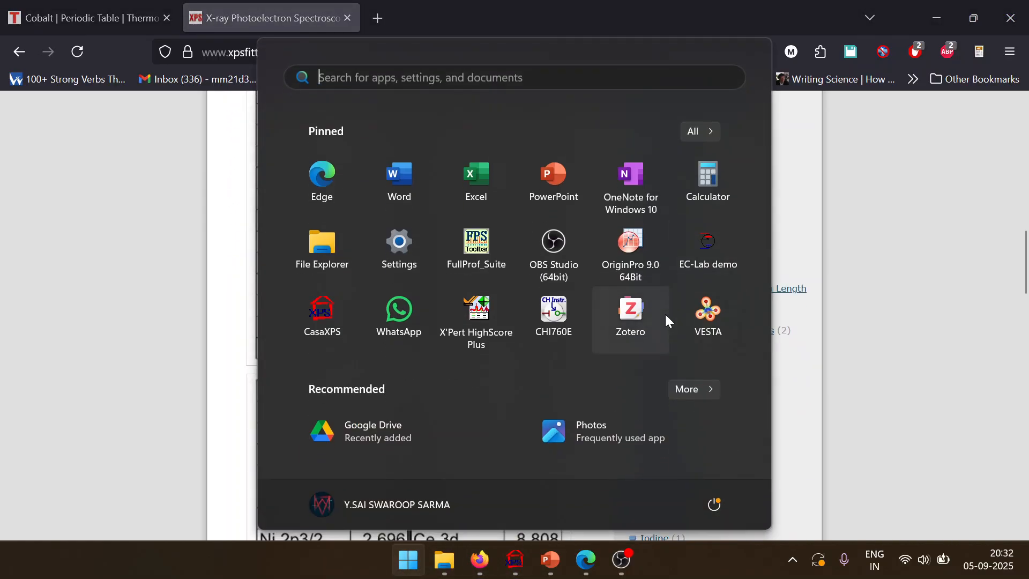
click(688, 189)
drag(551, 151, 681, 130)
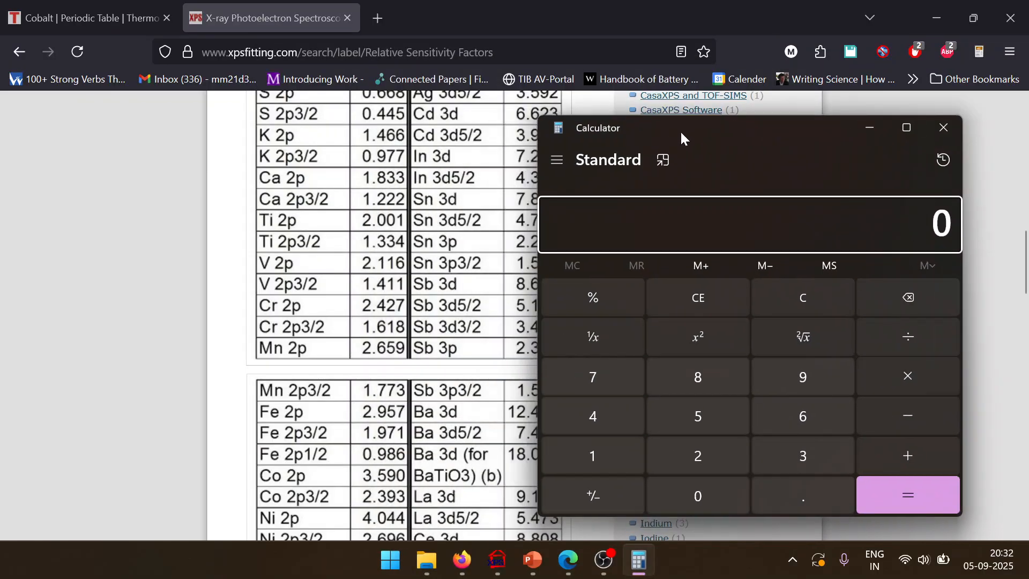
text(1.7)
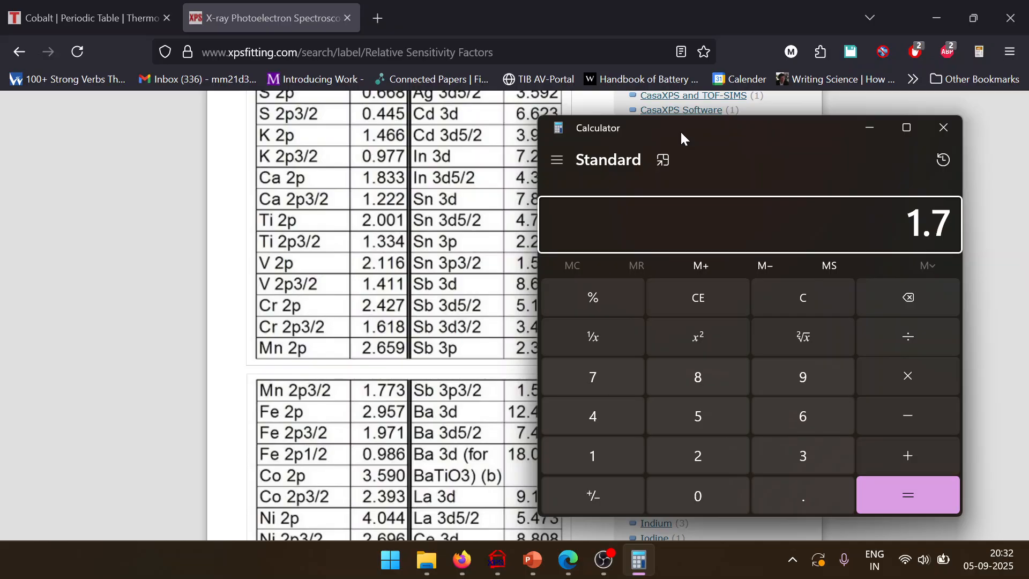
text(73 × )
text(3)
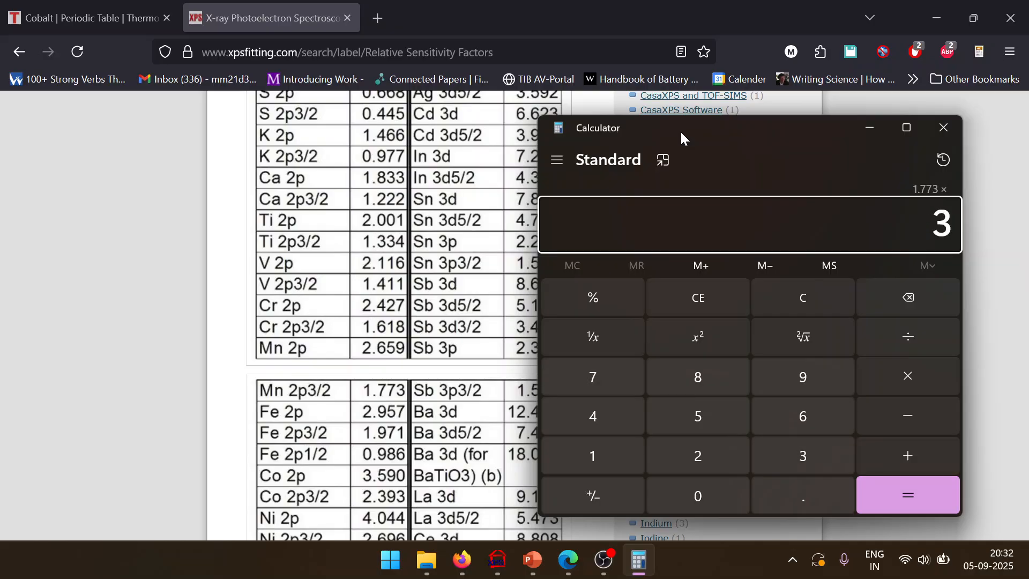
key(Return)
text(/2)
key(Return)
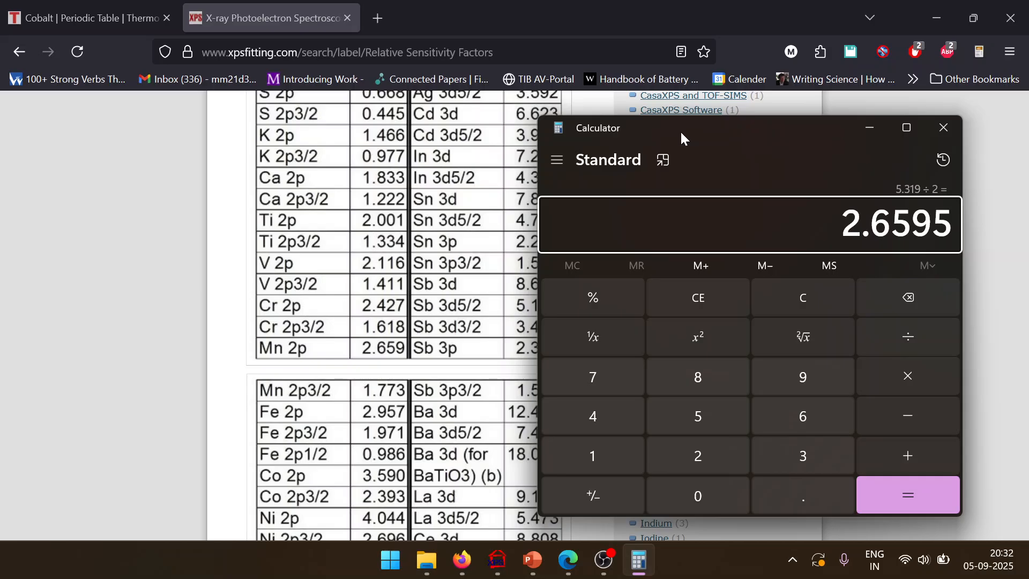
click(869, 127)
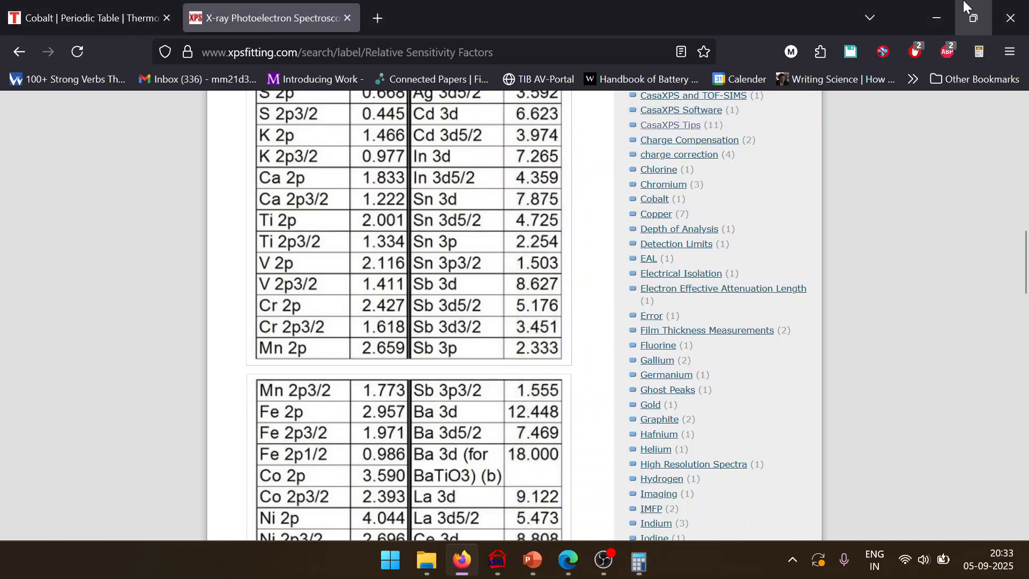
Return to CasaXPS, set the Mn 2p region's R.S.F. to 2.6595 and close the quantification parameters
click(937, 18)
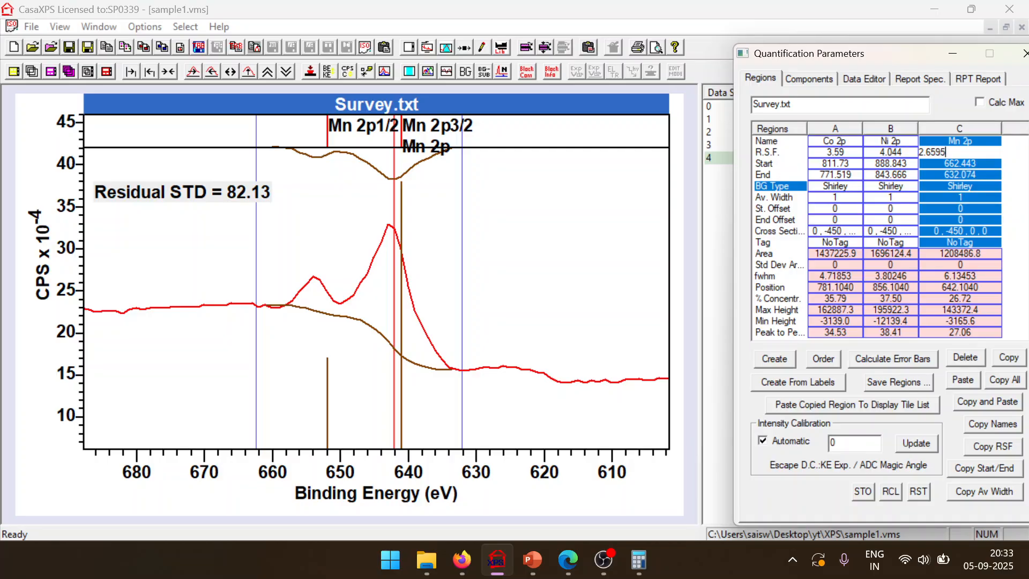
text(2.6595)
key(Return)
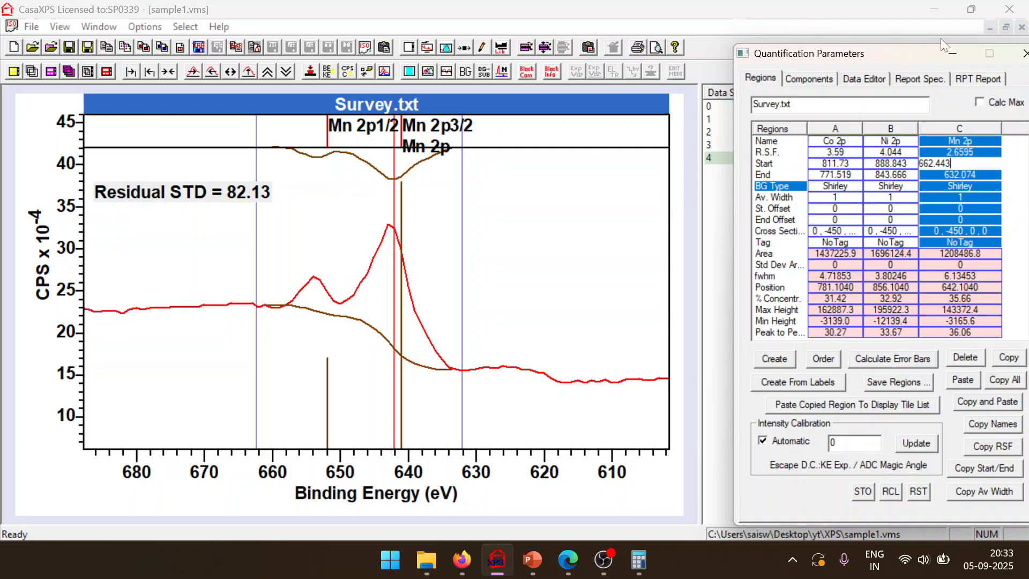
drag(909, 56, 664, 66)
click(793, 65)
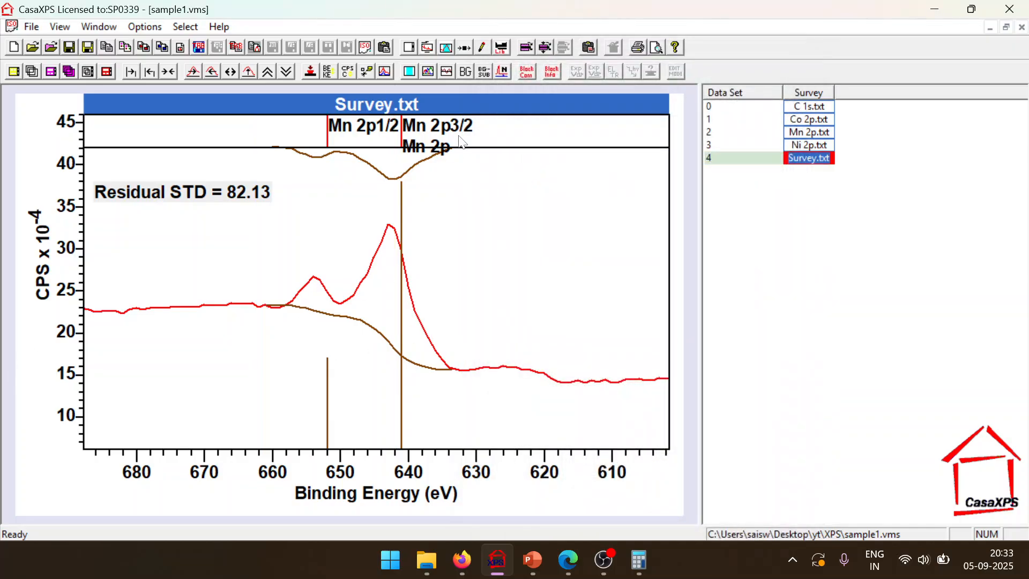
Return to the full survey range and clear the Mn line markers using the element library
click(172, 70)
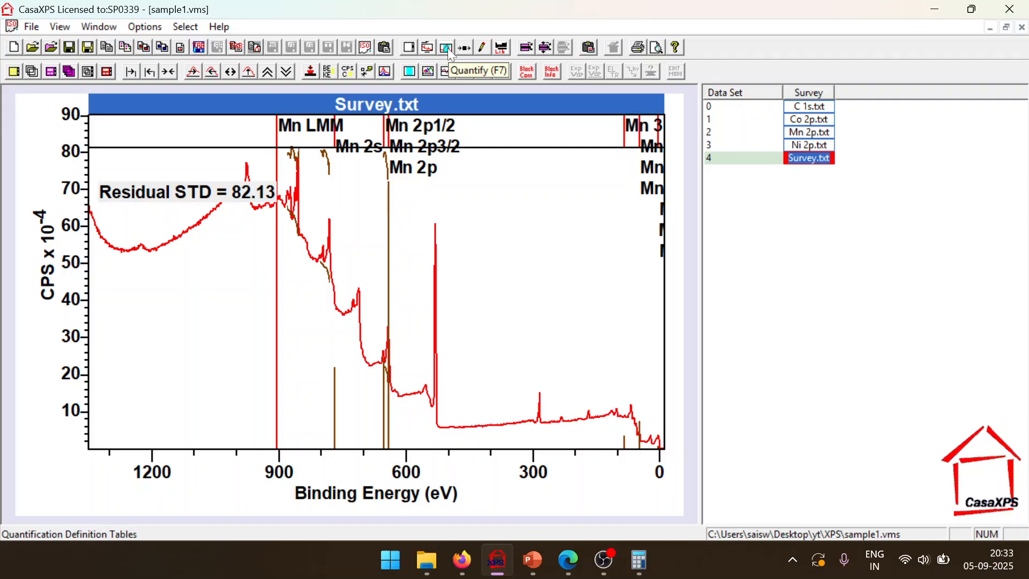
click(502, 47)
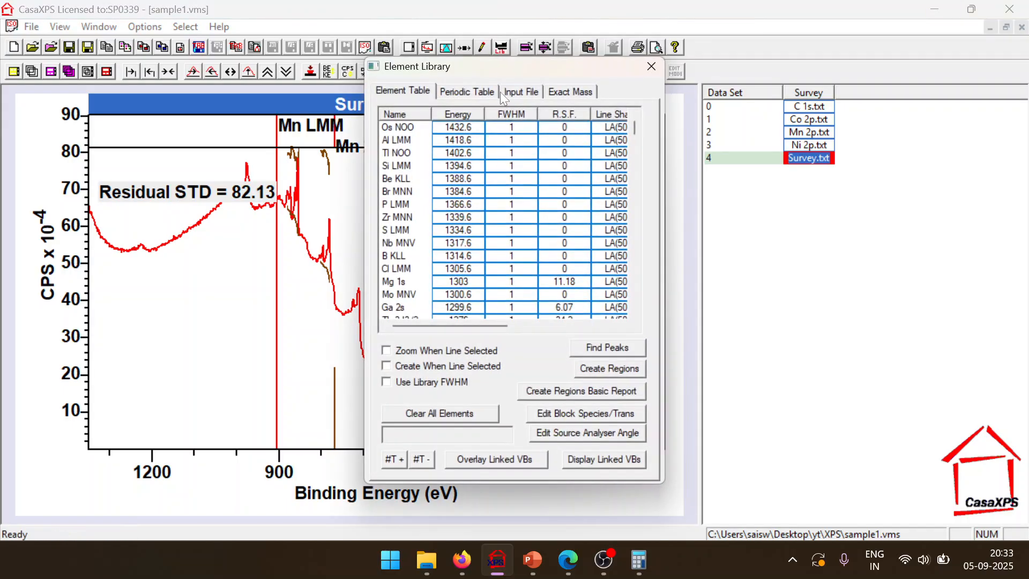
click(498, 92)
click(474, 162)
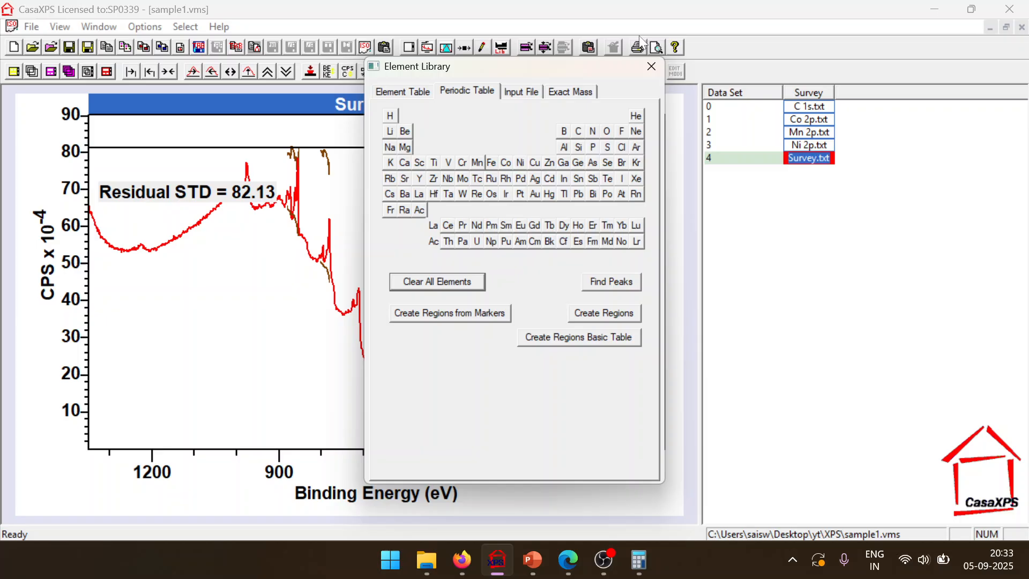
click(650, 66)
click(466, 47)
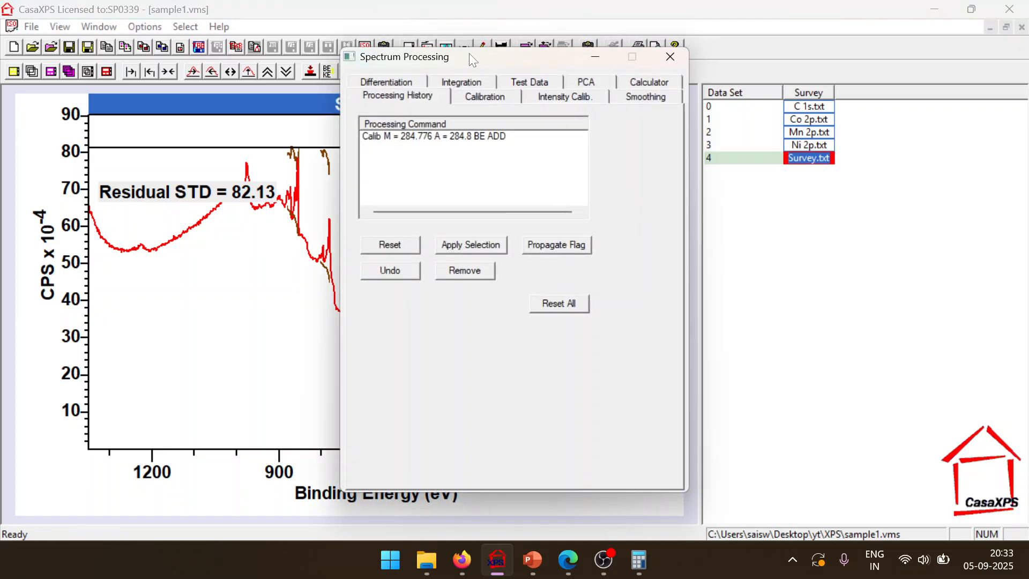
drag(460, 23, 541, 56)
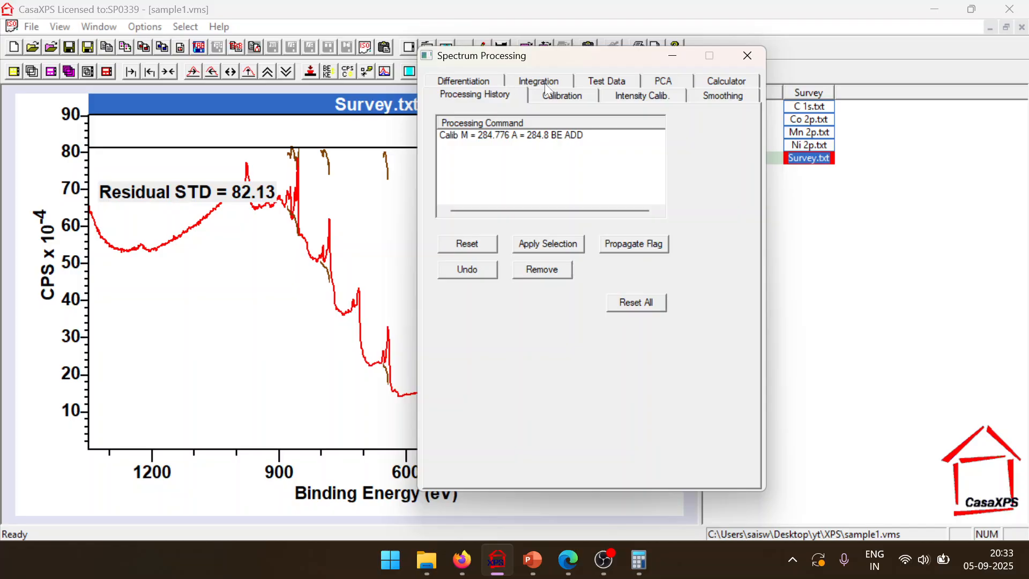
click(748, 59)
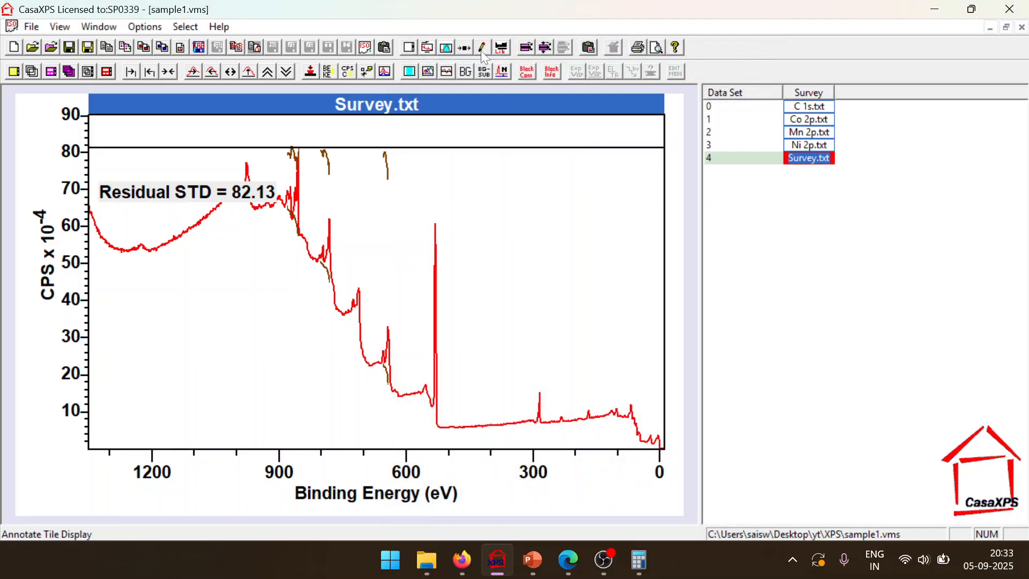
Add a quantification table annotation to the survey with table type Comps and Display position
click(482, 50)
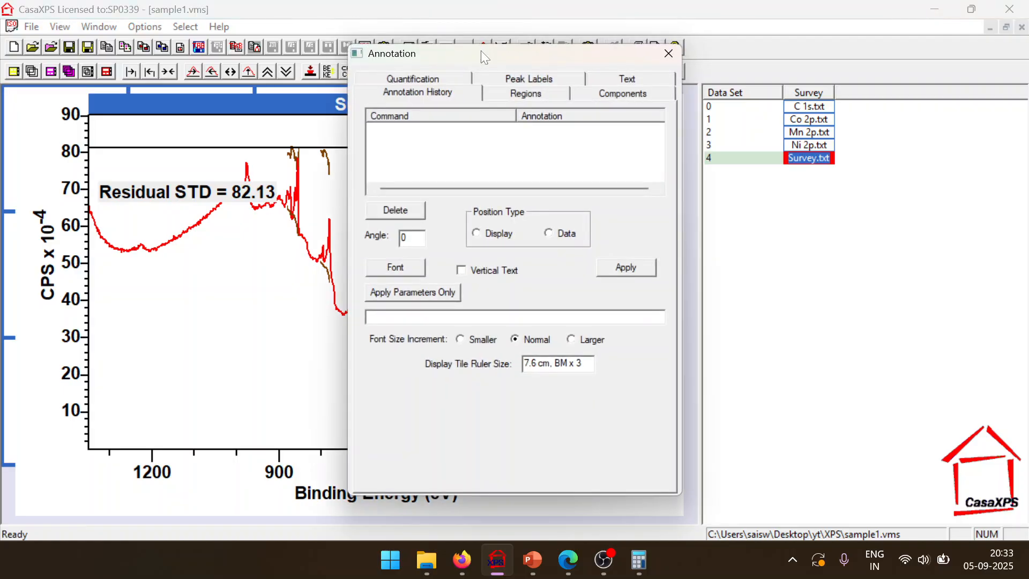
drag(490, 122, 718, 123)
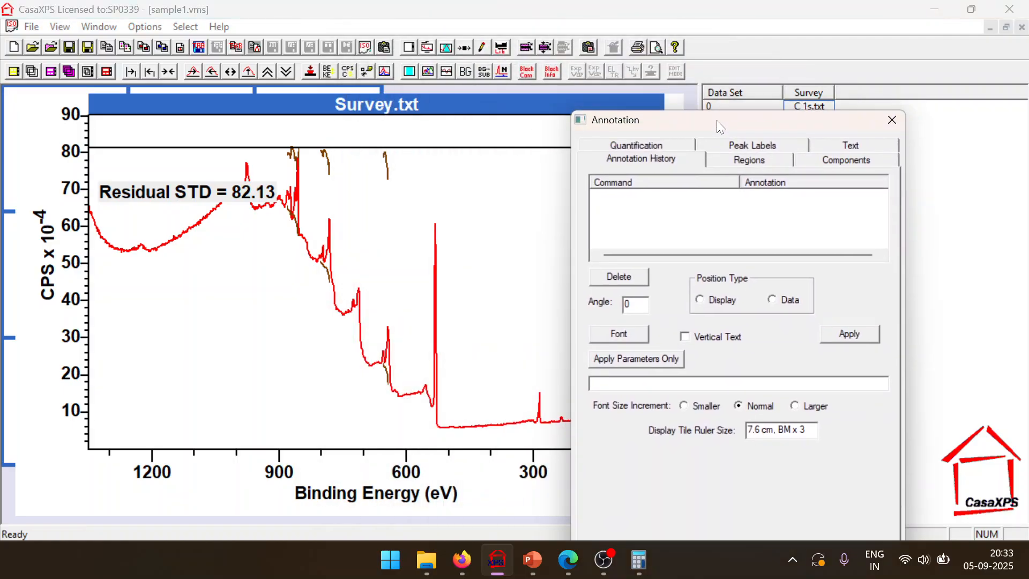
click(865, 160)
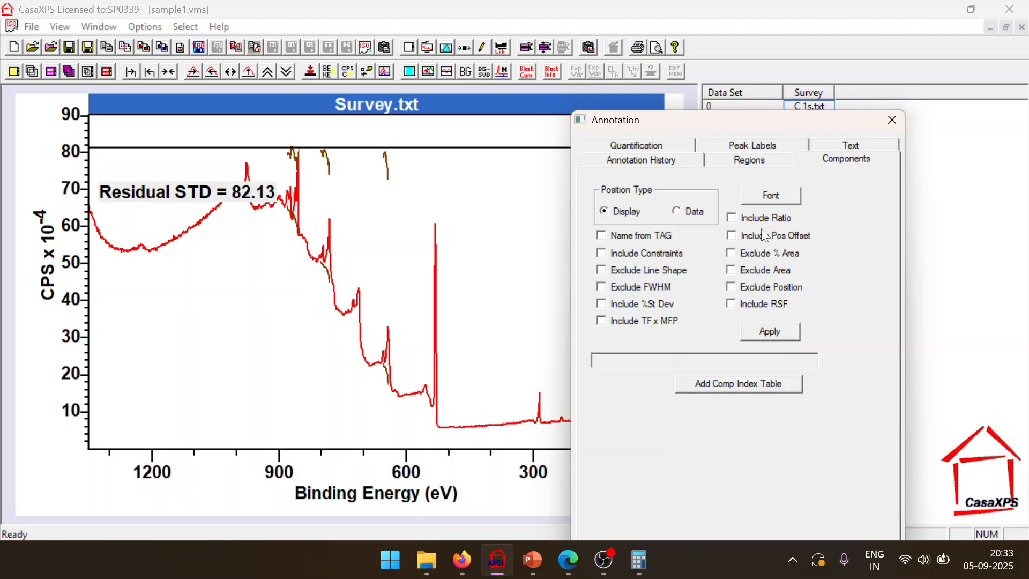
click(661, 150)
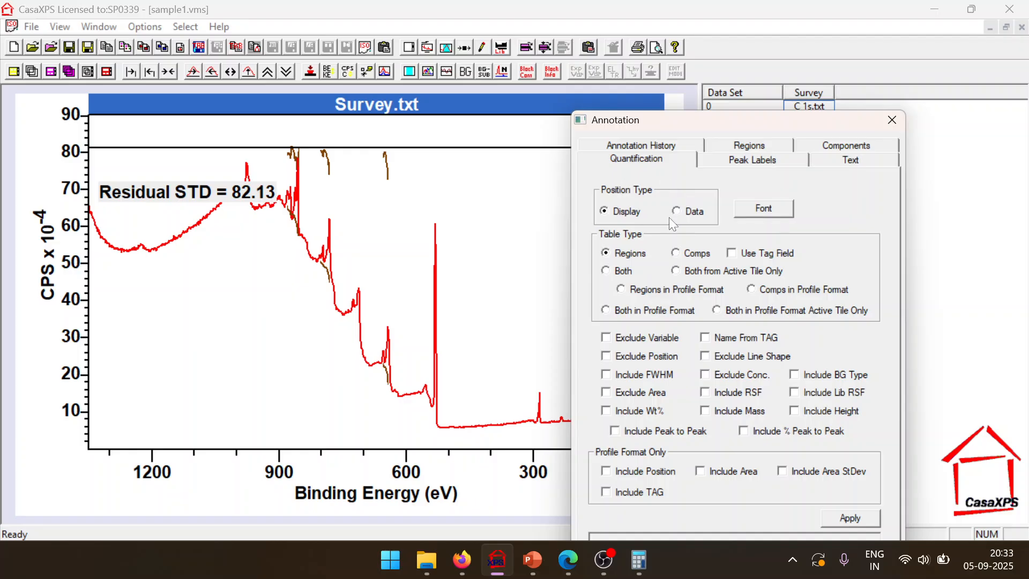
click(676, 253)
drag(740, 123, 673, 120)
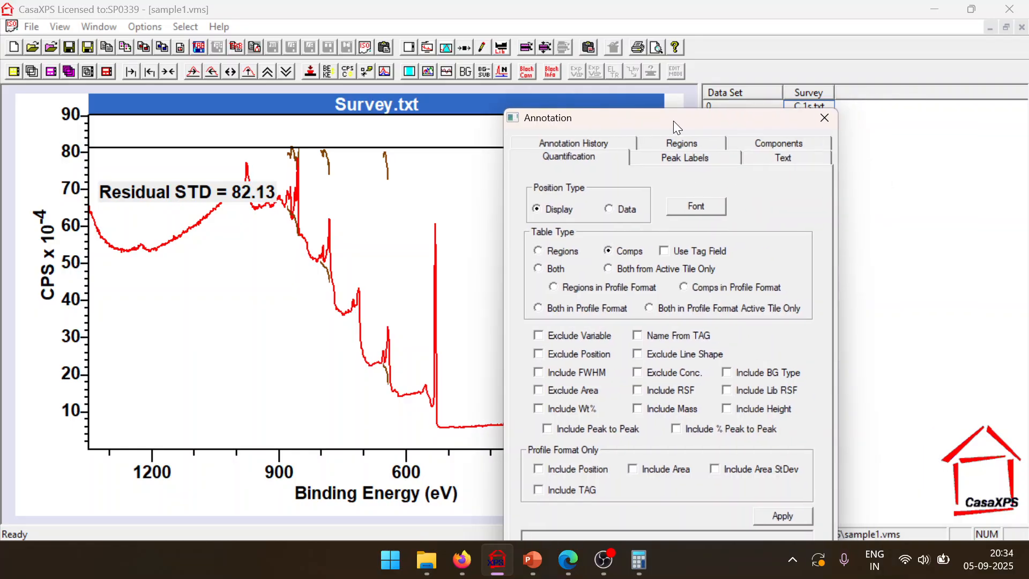
click(777, 516)
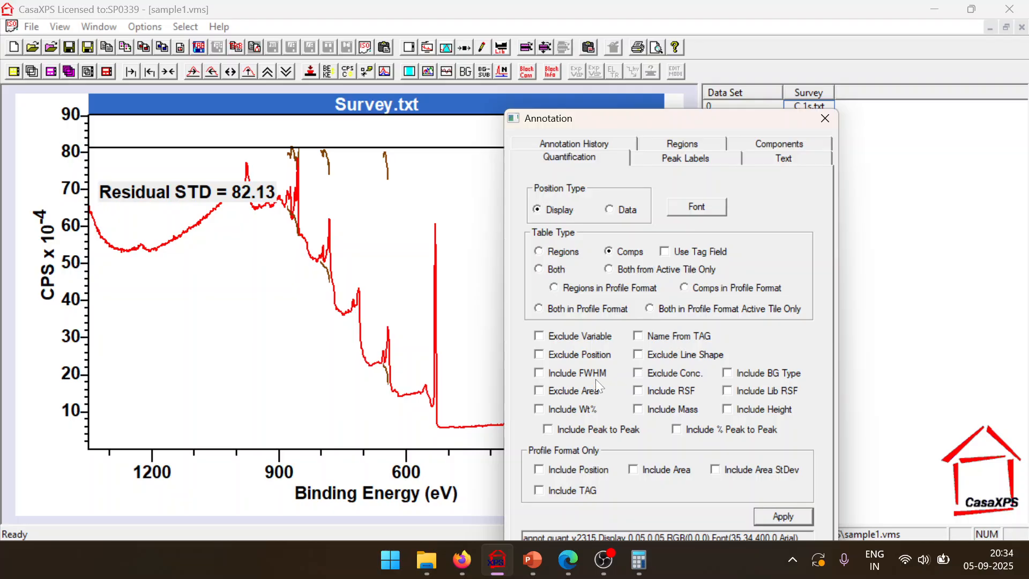
Apply the components quantification table again with Include RSF, Include Wt% and Use Tag Field enabled
click(661, 395)
click(662, 256)
click(783, 516)
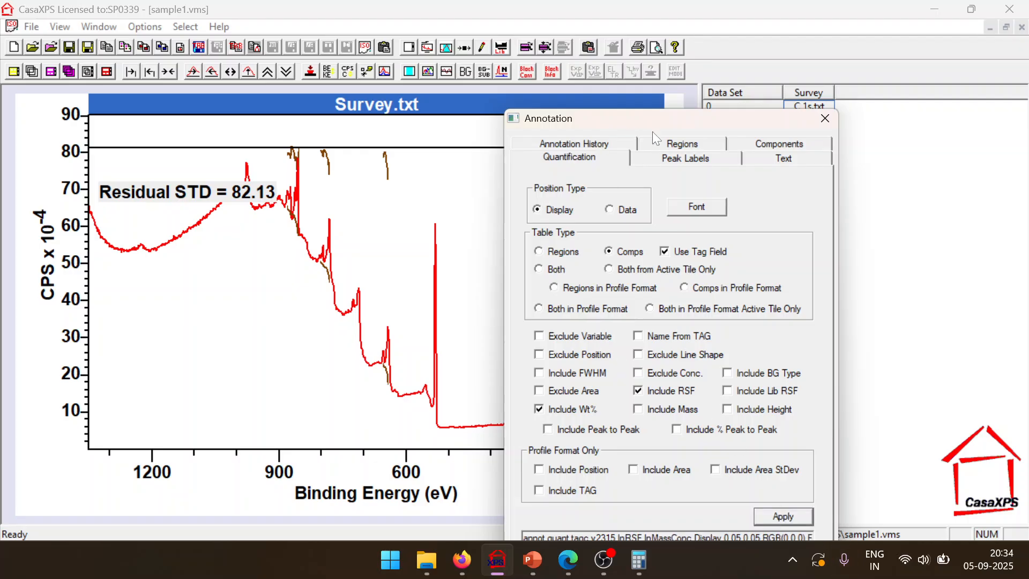
Apply the quantification table with the Data position type and select its entry in the annotation history
click(626, 213)
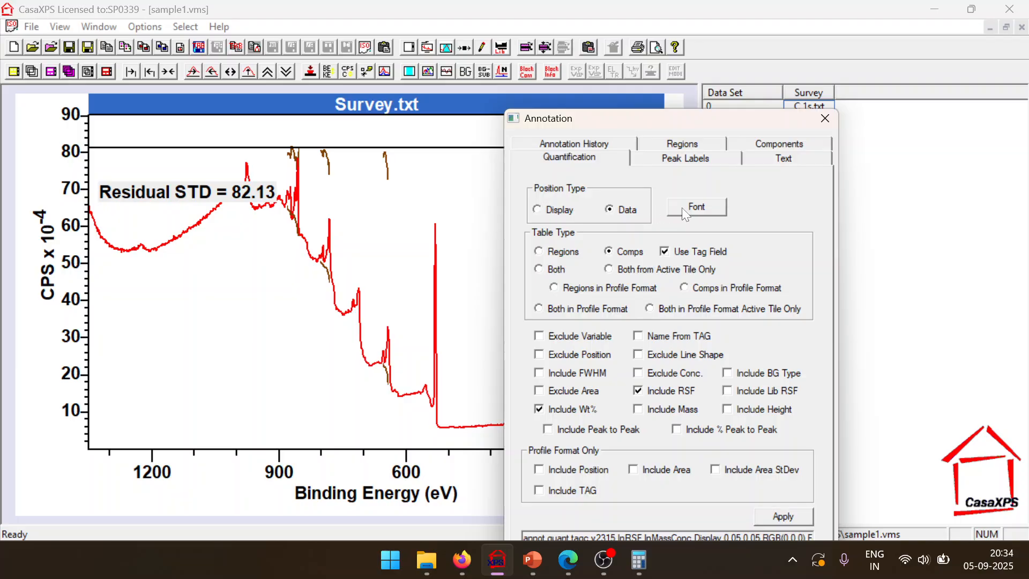
click(790, 516)
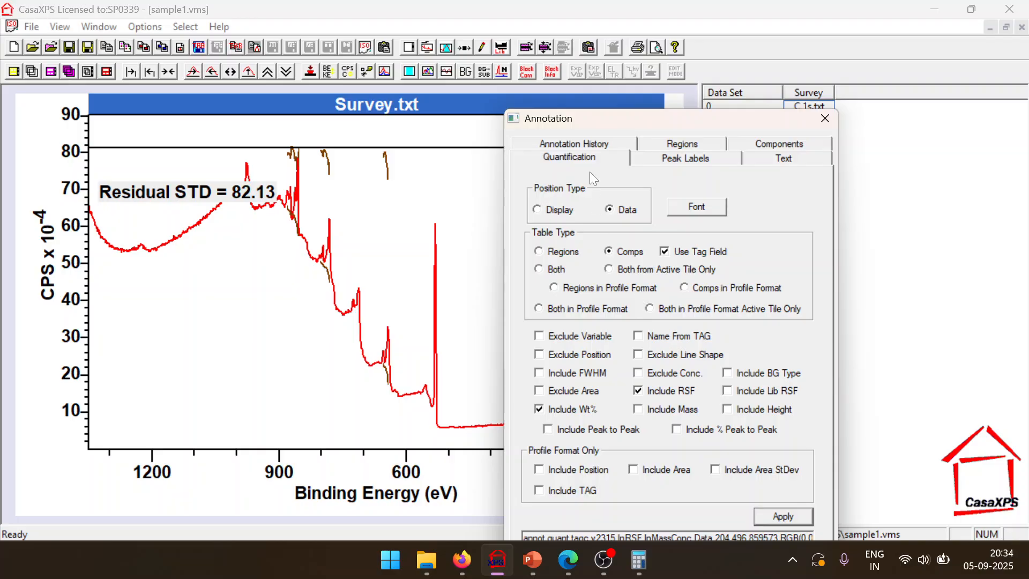
click(591, 148)
click(614, 218)
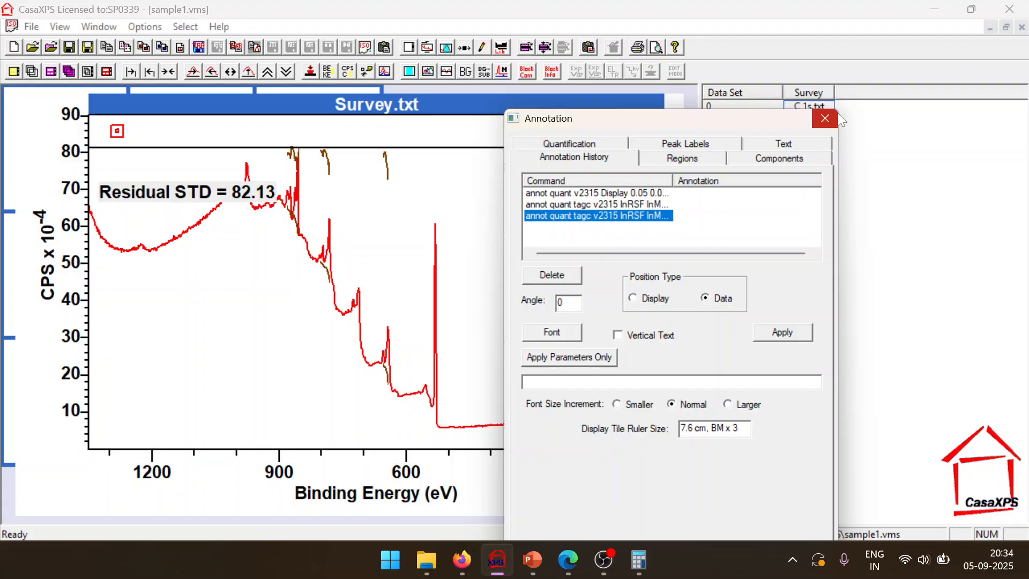
Apply the selected annotation history entry with Data position, hide the survey's residual and background display, and check its quantification regions
click(790, 332)
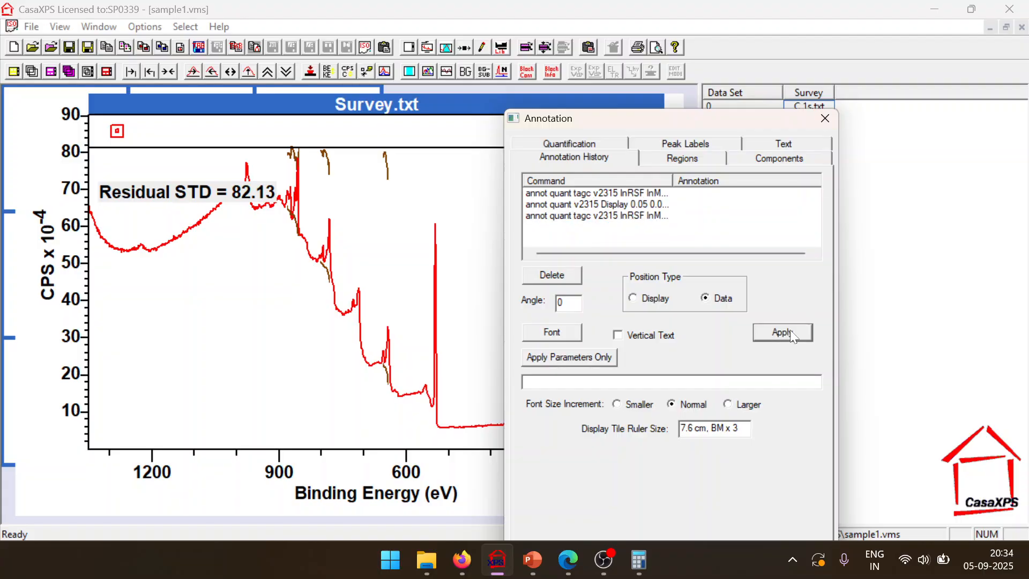
click(823, 118)
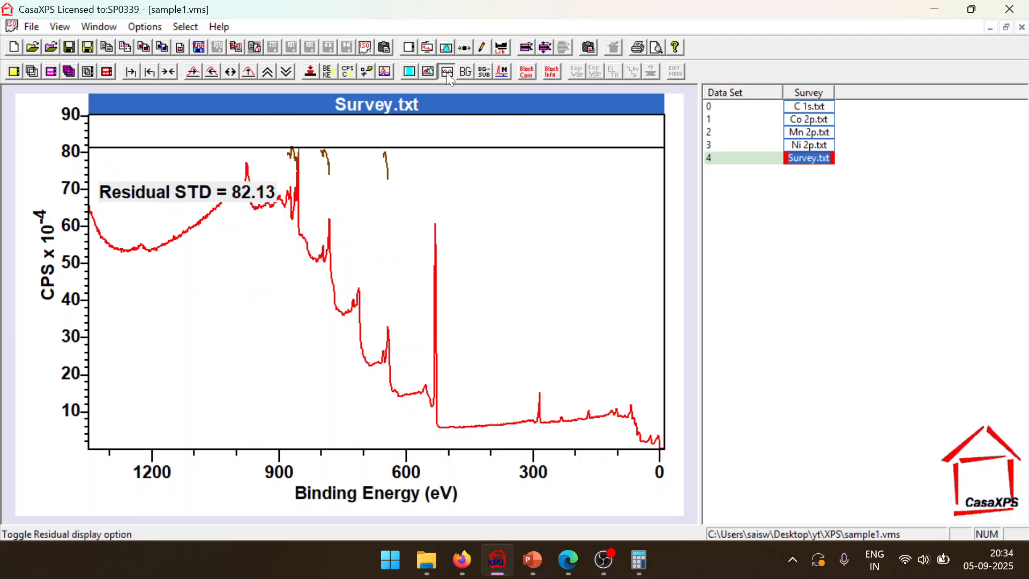
click(464, 77)
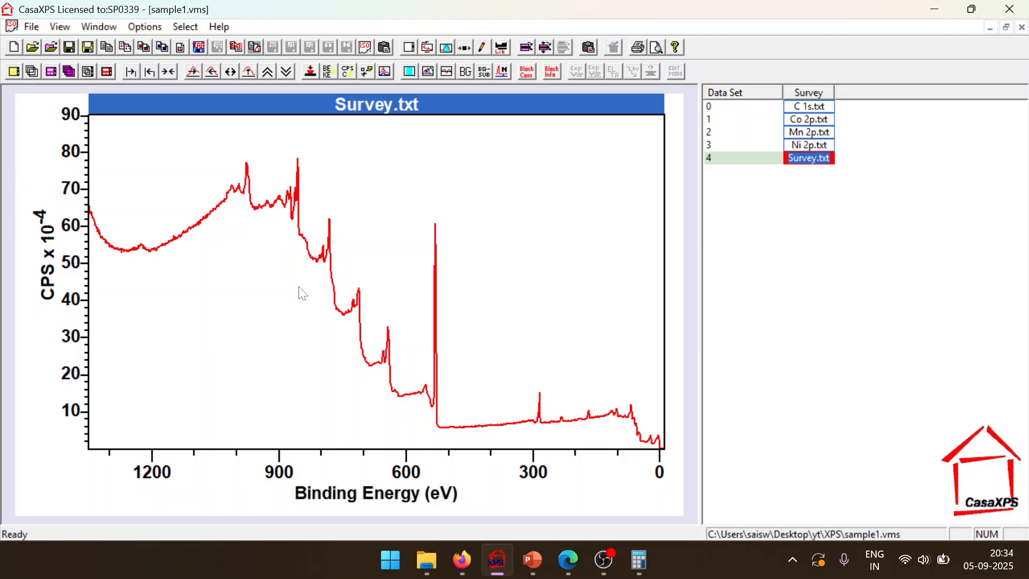
click(441, 50)
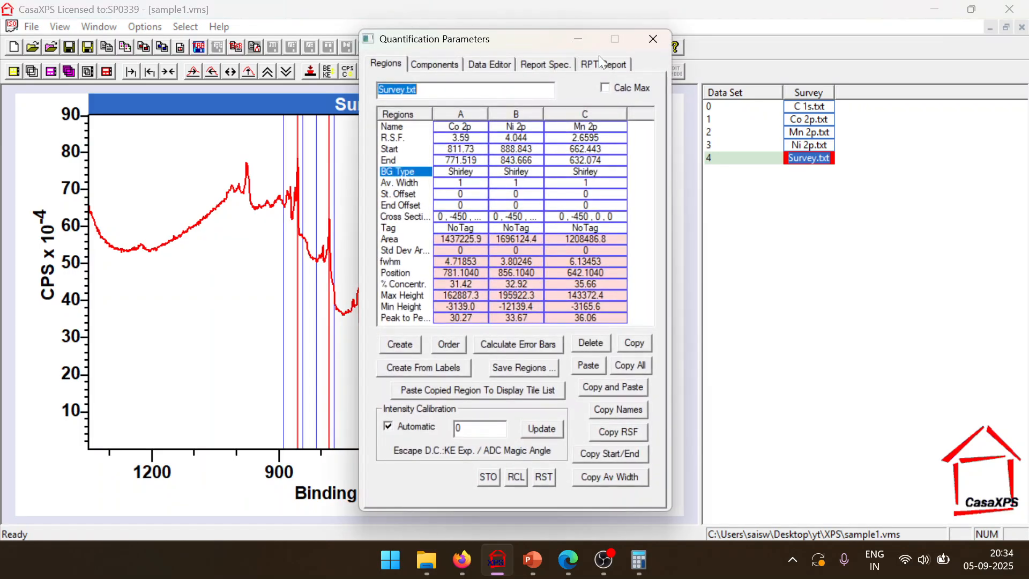
click(649, 40)
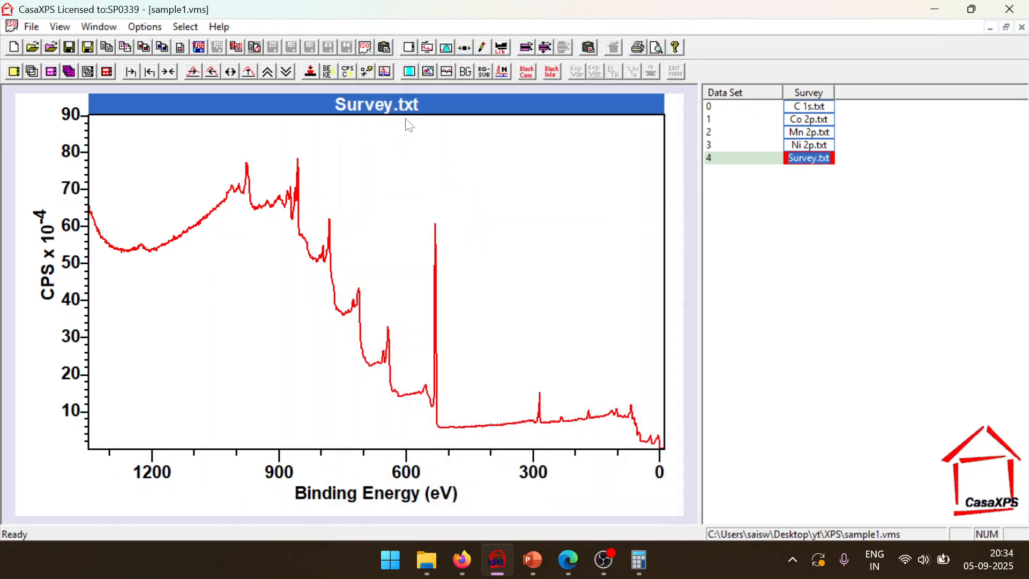
Start opening another VAMAS file and browse to the Data folder inside HEO OER Work on drive D
click(32, 48)
click(520, 81)
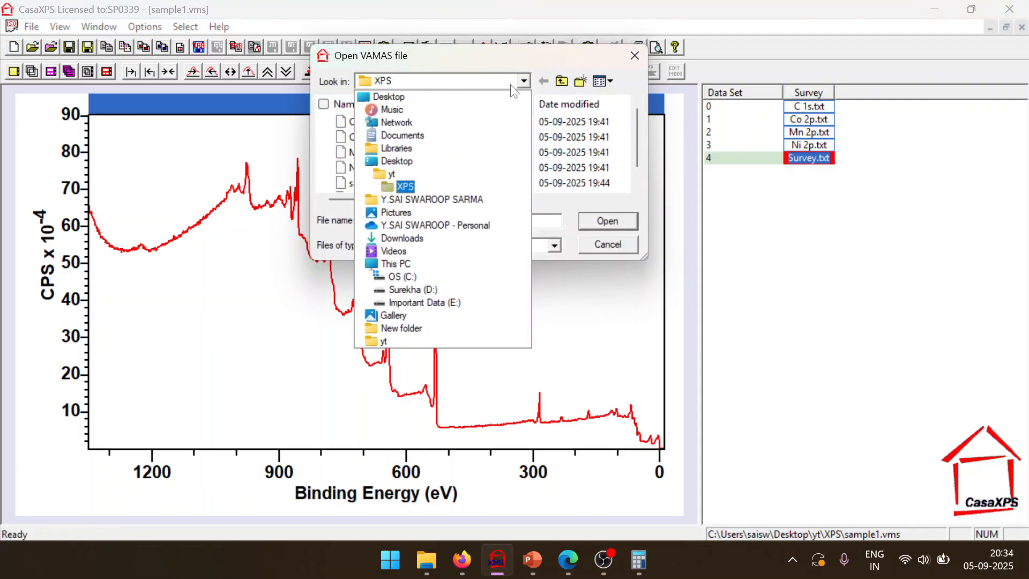
click(413, 290)
scroll(454, 139, down, 1)
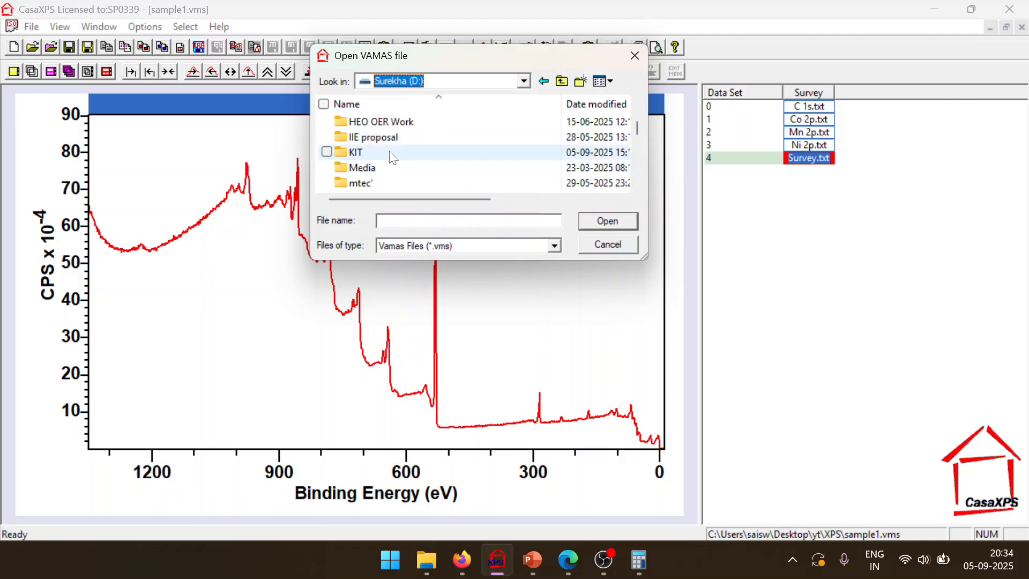
scroll(391, 156, down, 1)
scroll(391, 156, up, 1)
double_click(399, 122)
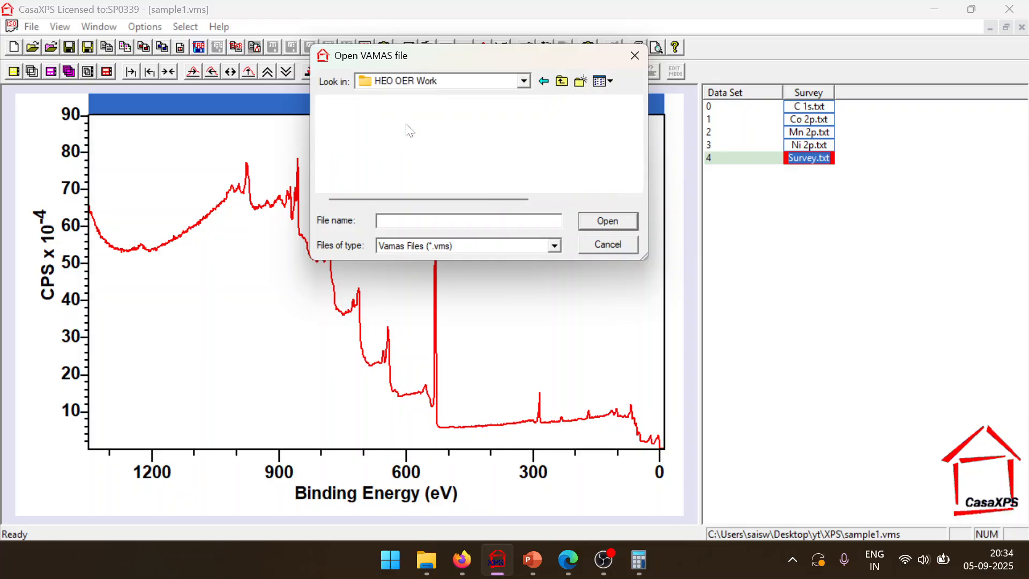
scroll(423, 134, down, 1)
scroll(422, 134, up, 1)
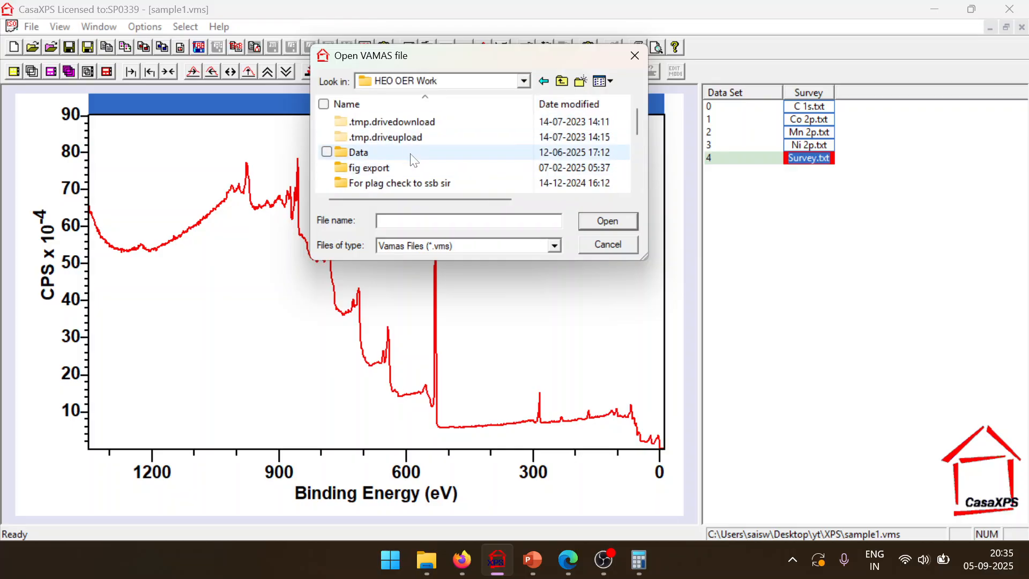
double_click(411, 152)
Find the XPS folder inside Data and open it
scroll(420, 159, down, 1)
scroll(420, 160, down, 3)
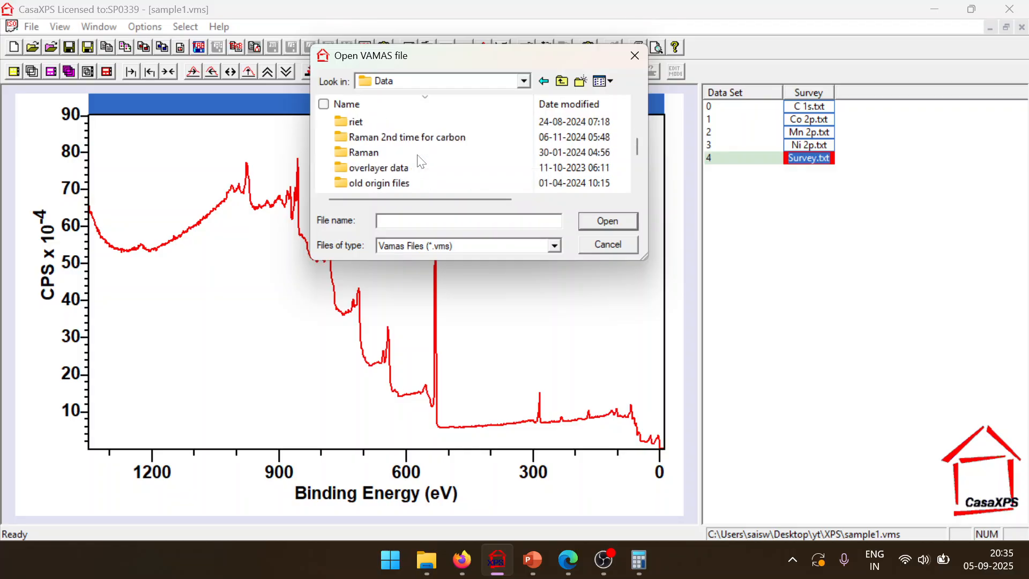
scroll(421, 161, up, 2)
scroll(419, 161, up, 3)
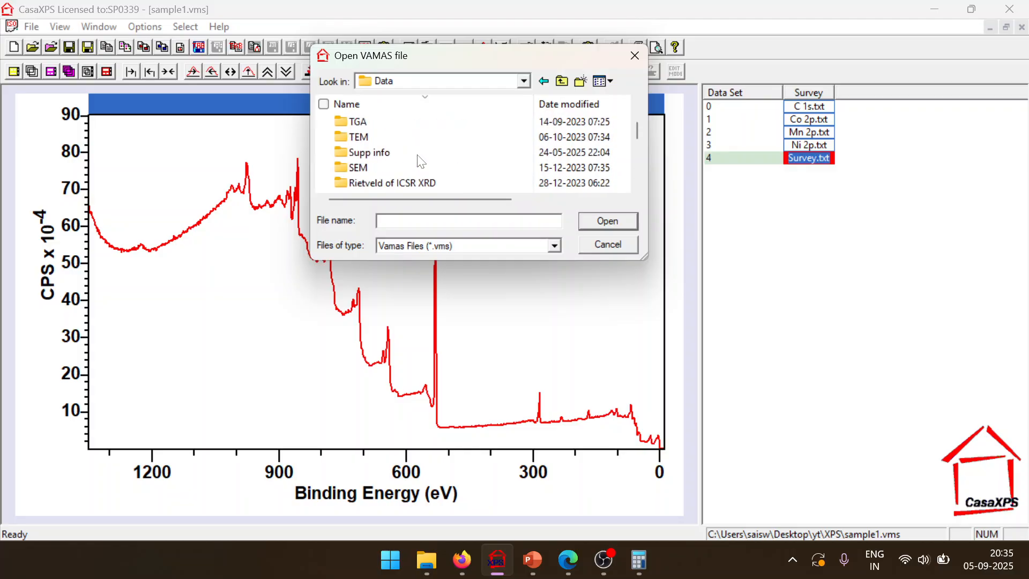
scroll(413, 152, down, 1)
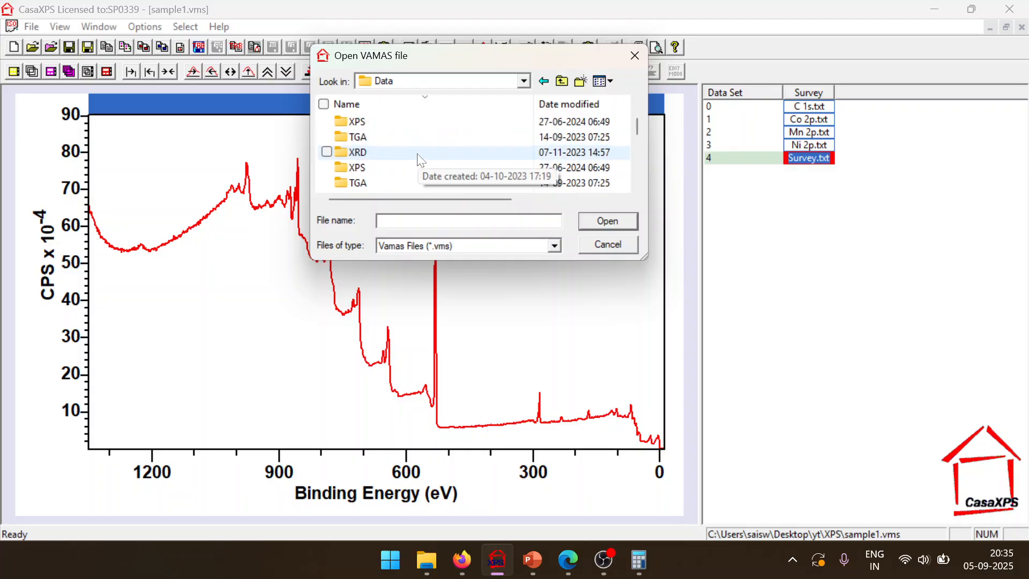
double_click(410, 123)
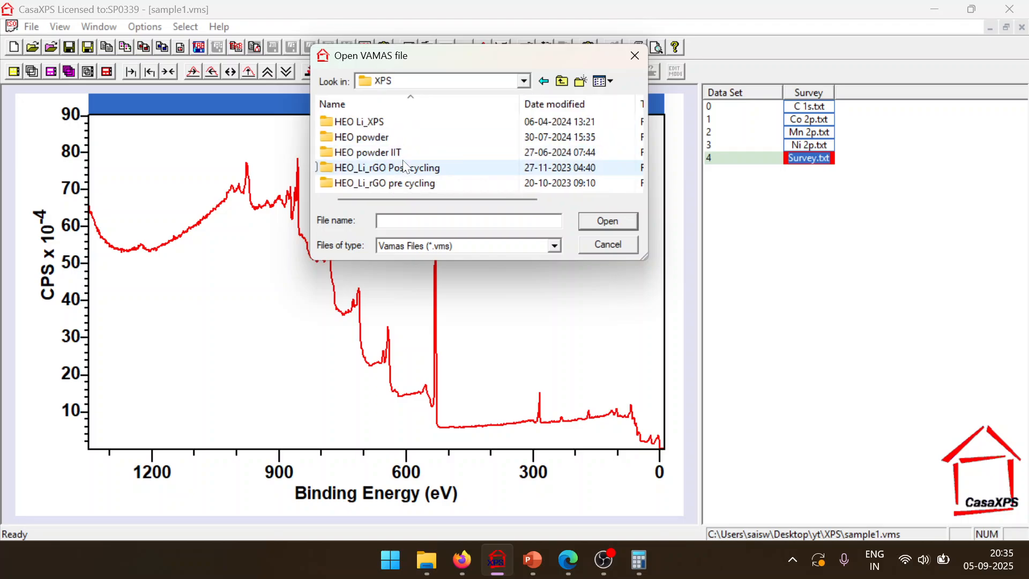
double_click(382, 152)
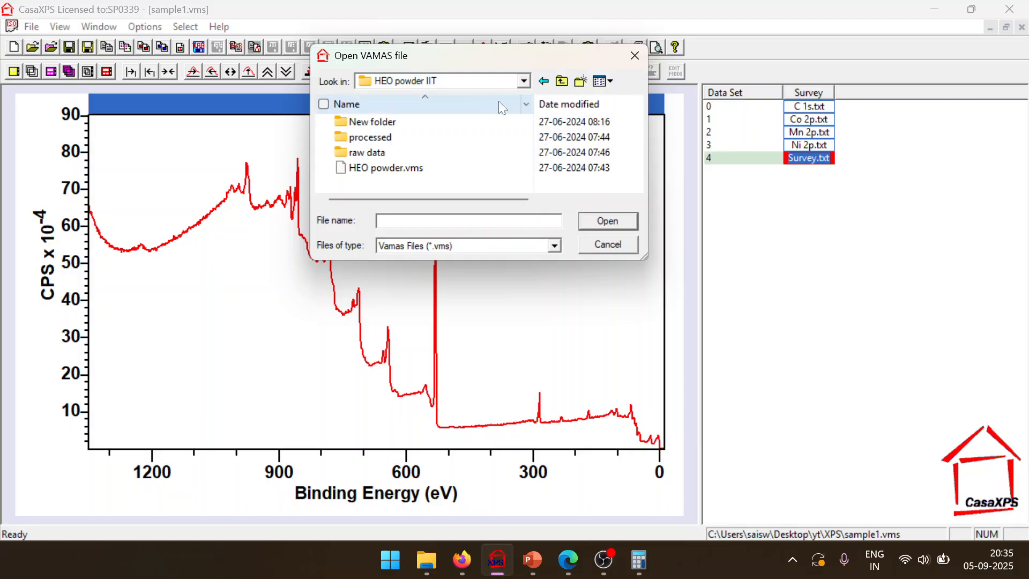
double_click(370, 137)
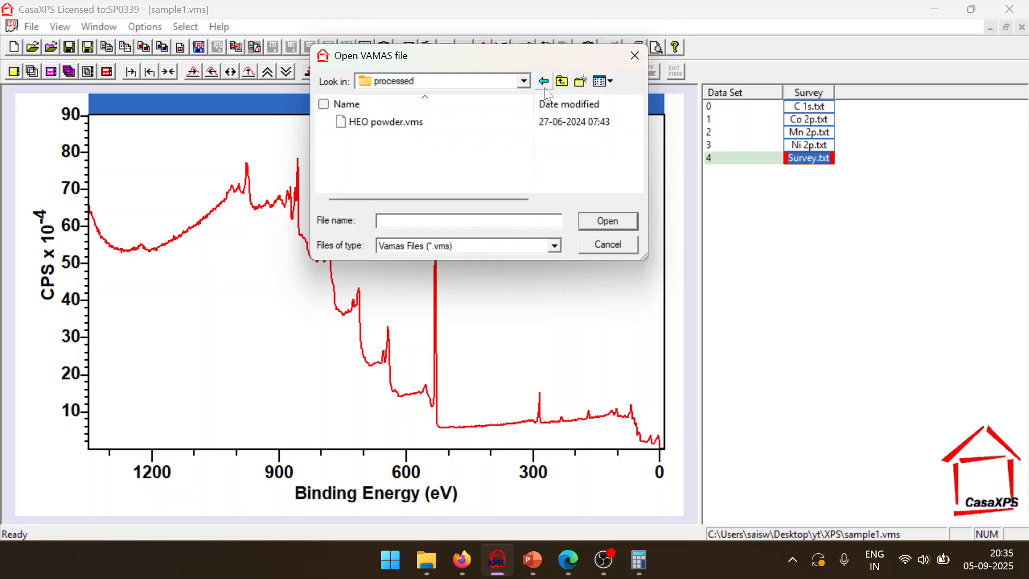
click(562, 81)
click(562, 81)
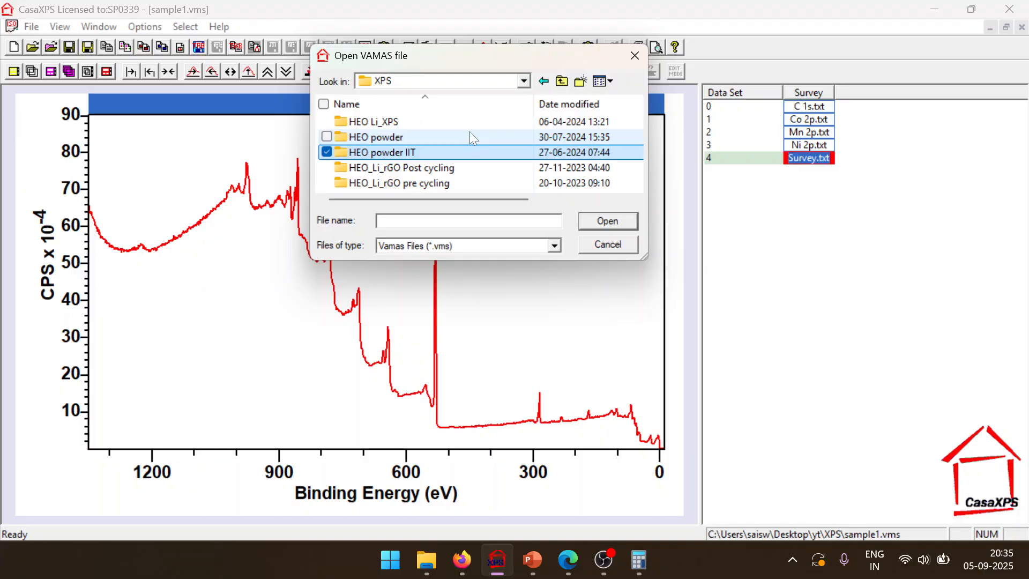
Open survey spectra_with rsf.vms from the HEO Li_XPS folder, examine its annotated quantification table, and close the file
double_click(470, 123)
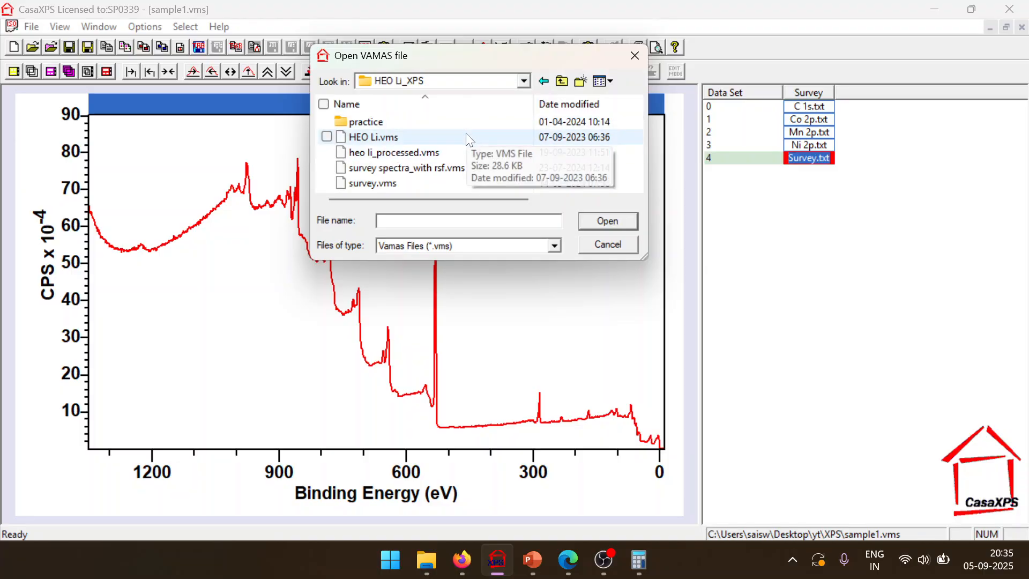
double_click(509, 170)
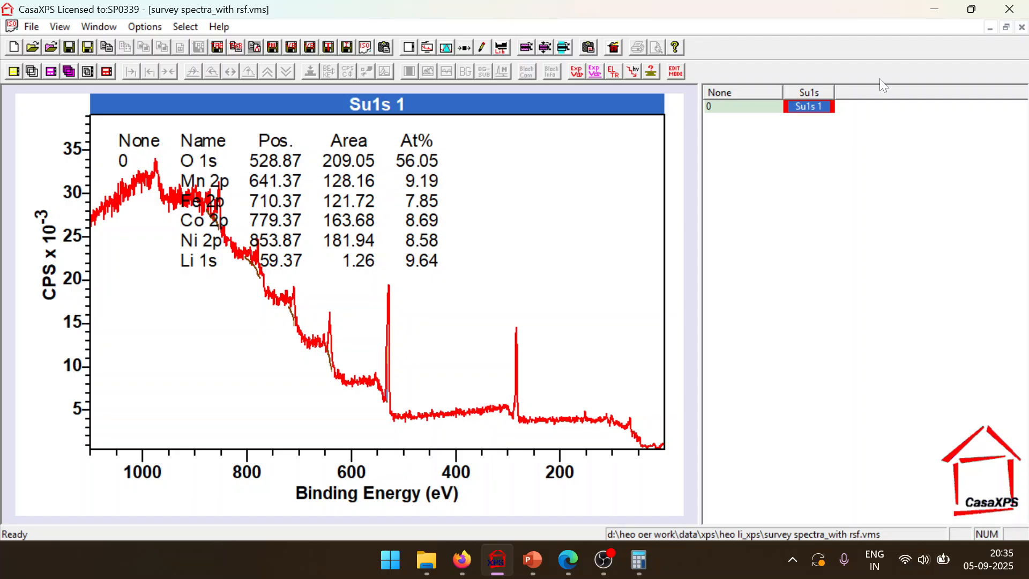
click(1023, 28)
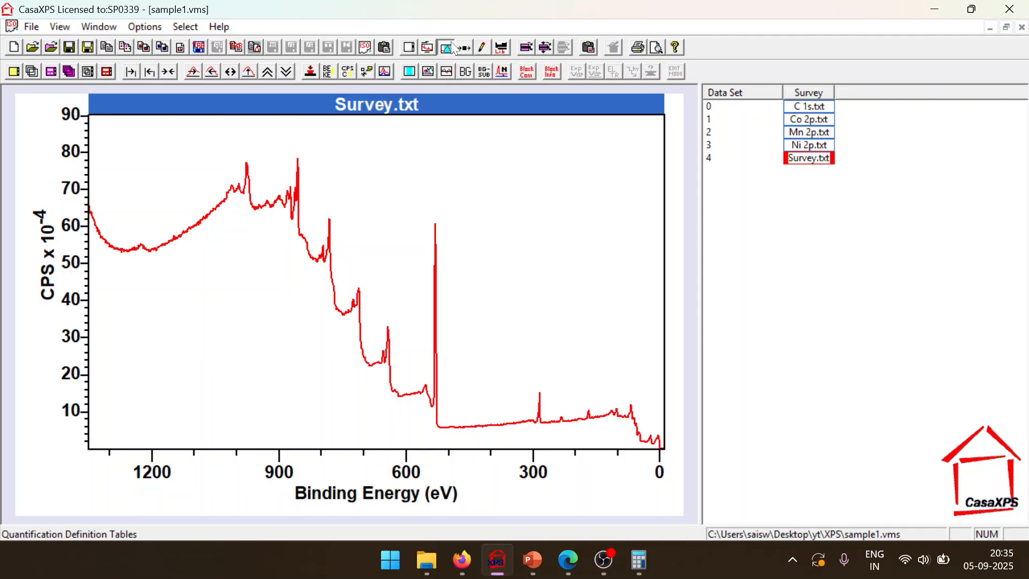
Display the survey's quantification regions and switch to PowerPoint, placing its enlarged window with the calculation table beside them
click(500, 48)
drag(497, 47, 313, 102)
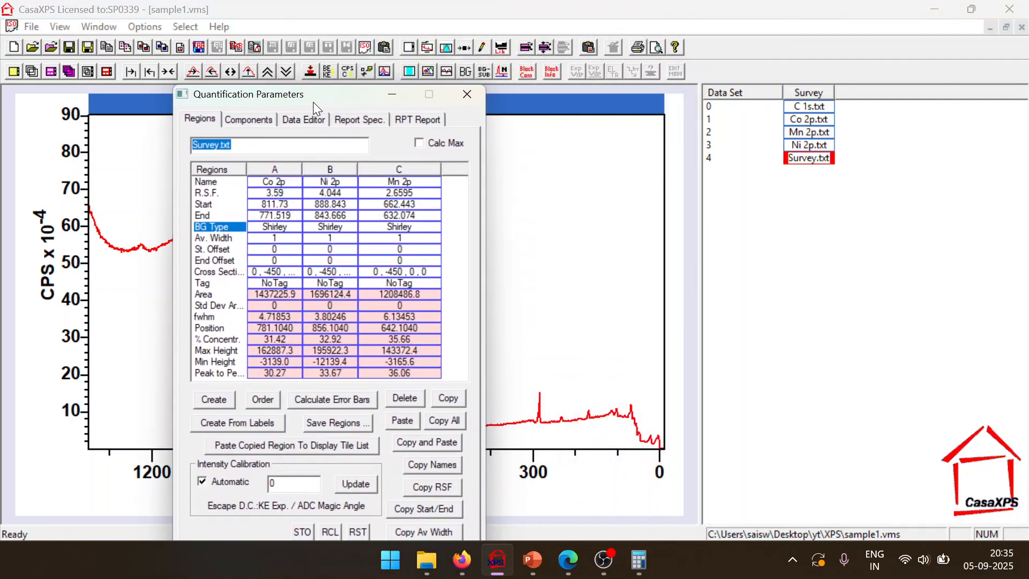
click(279, 296)
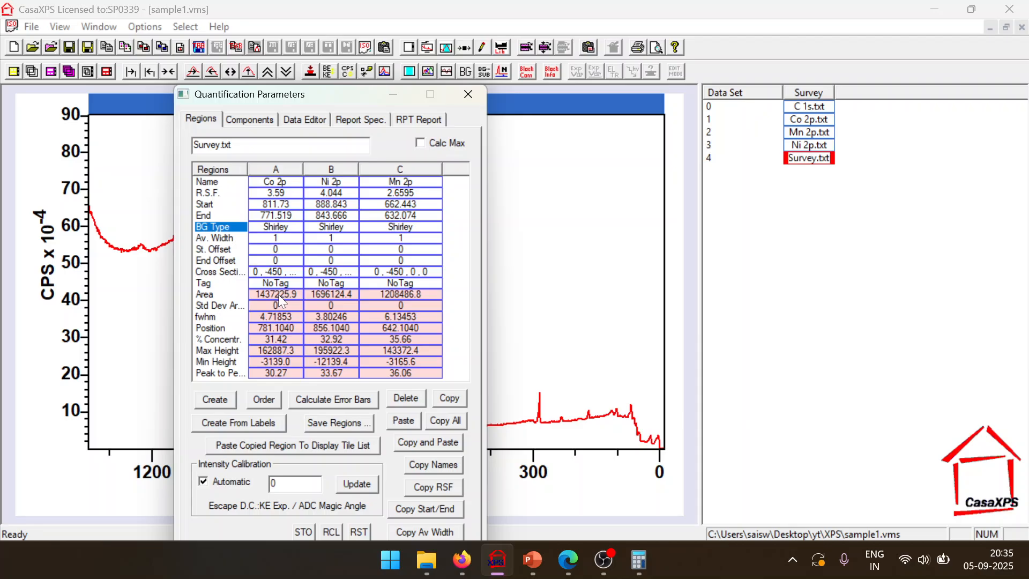
click(543, 545)
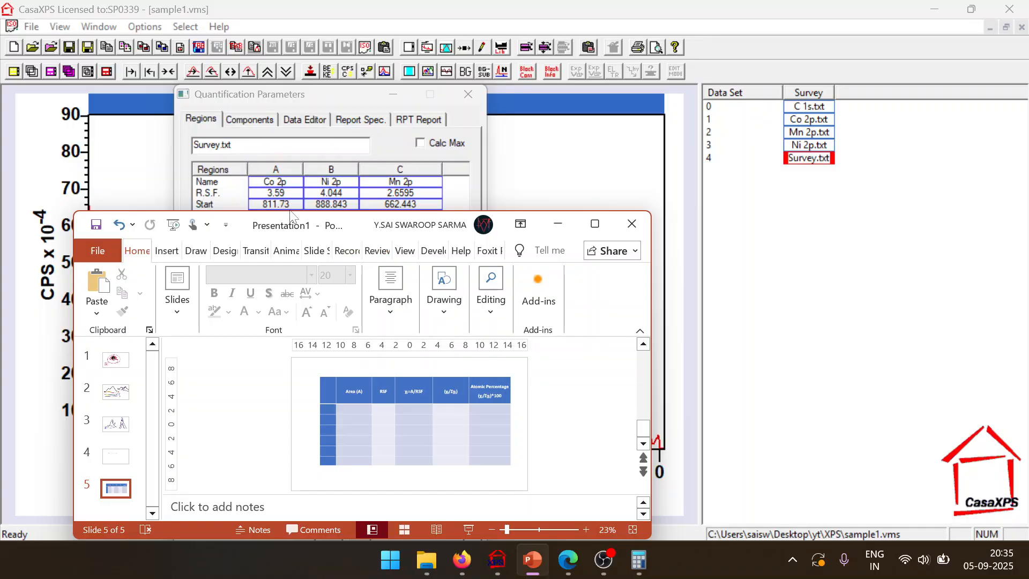
drag(293, 230, 655, 85)
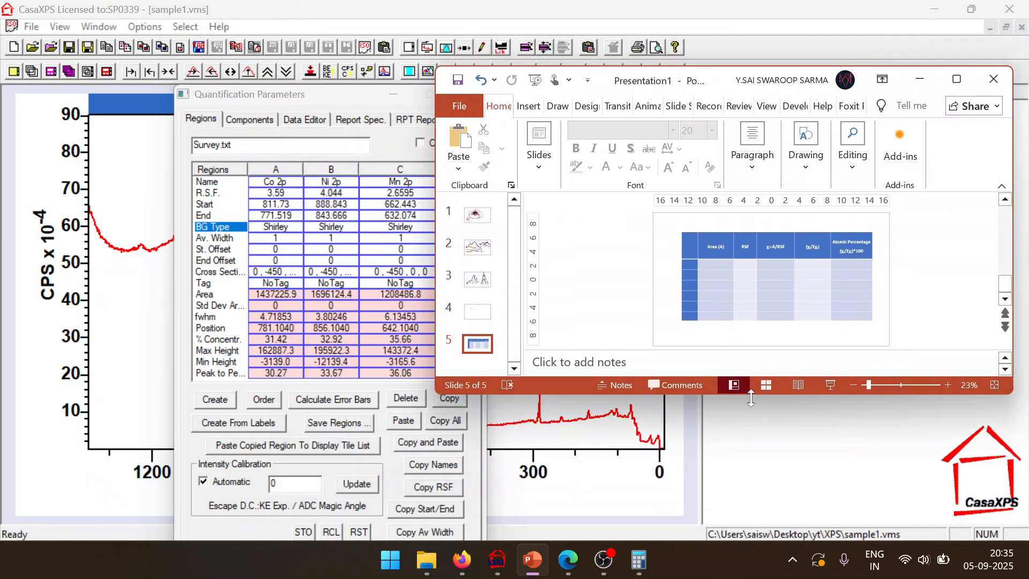
drag(749, 396, 749, 537)
Enter the Co 2p area 1437225.9 and the Ni 2p area 1696124.4 in the first two Area (A) rows
click(664, 293)
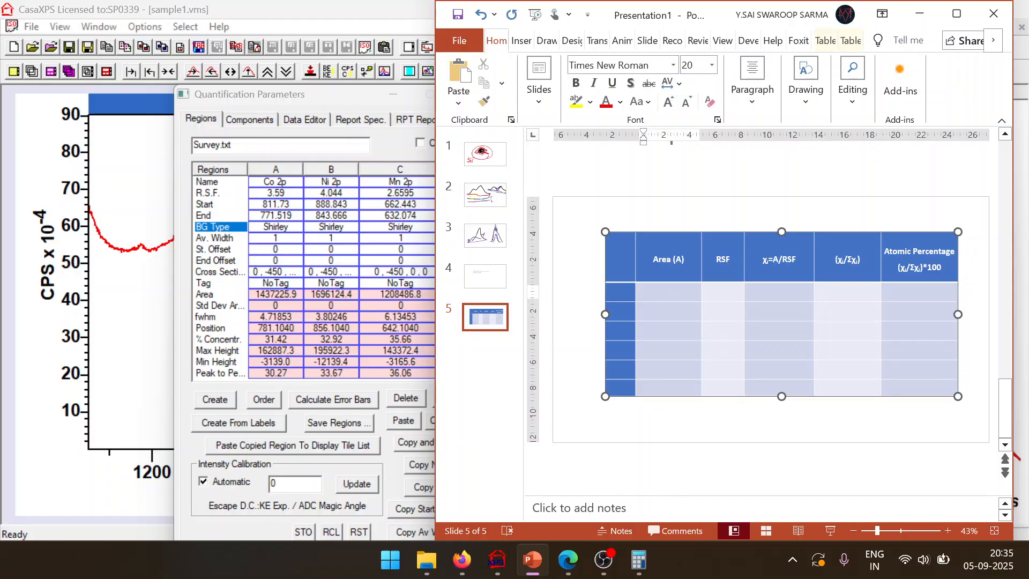
text(1437225.9)
key(Down)
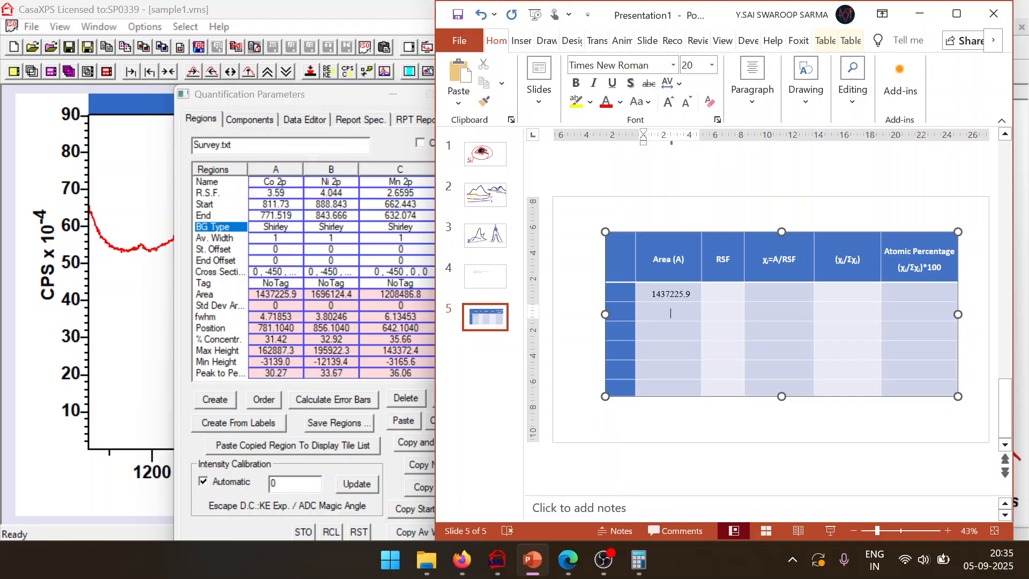
text(1696124.4)
key(Return)
key(BackSpace)
key(Down)
Enter the Mn 2p area 1208486.8 in the third Area (A) row
text(1209)
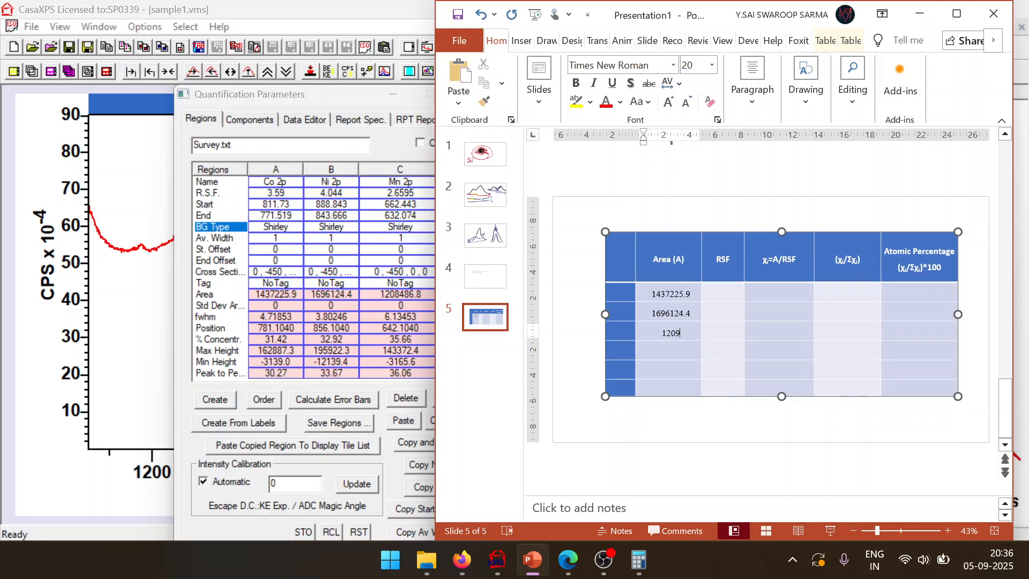
key(BackSpace)
text(8.)
key(BackSpace)
text(486.)
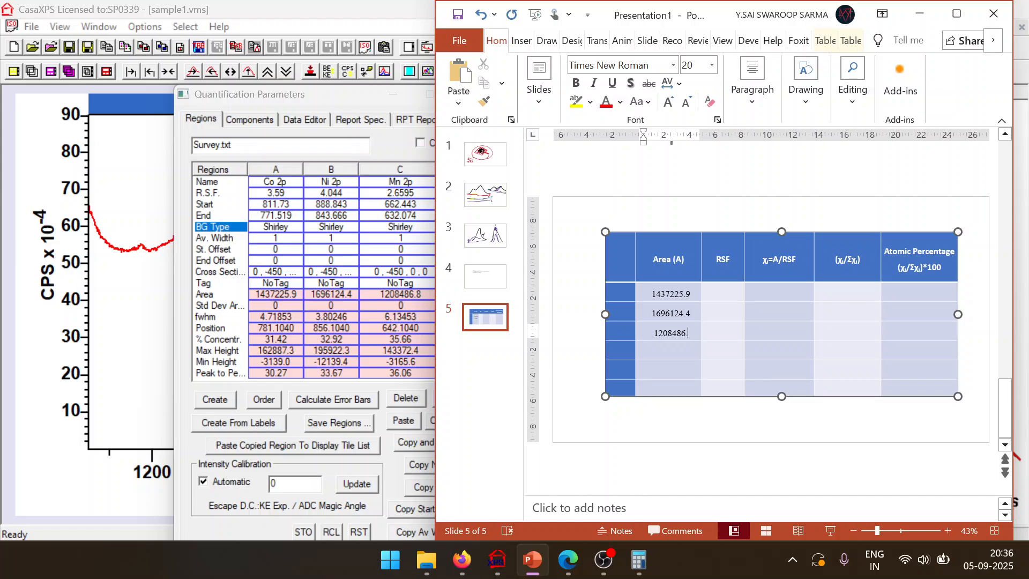